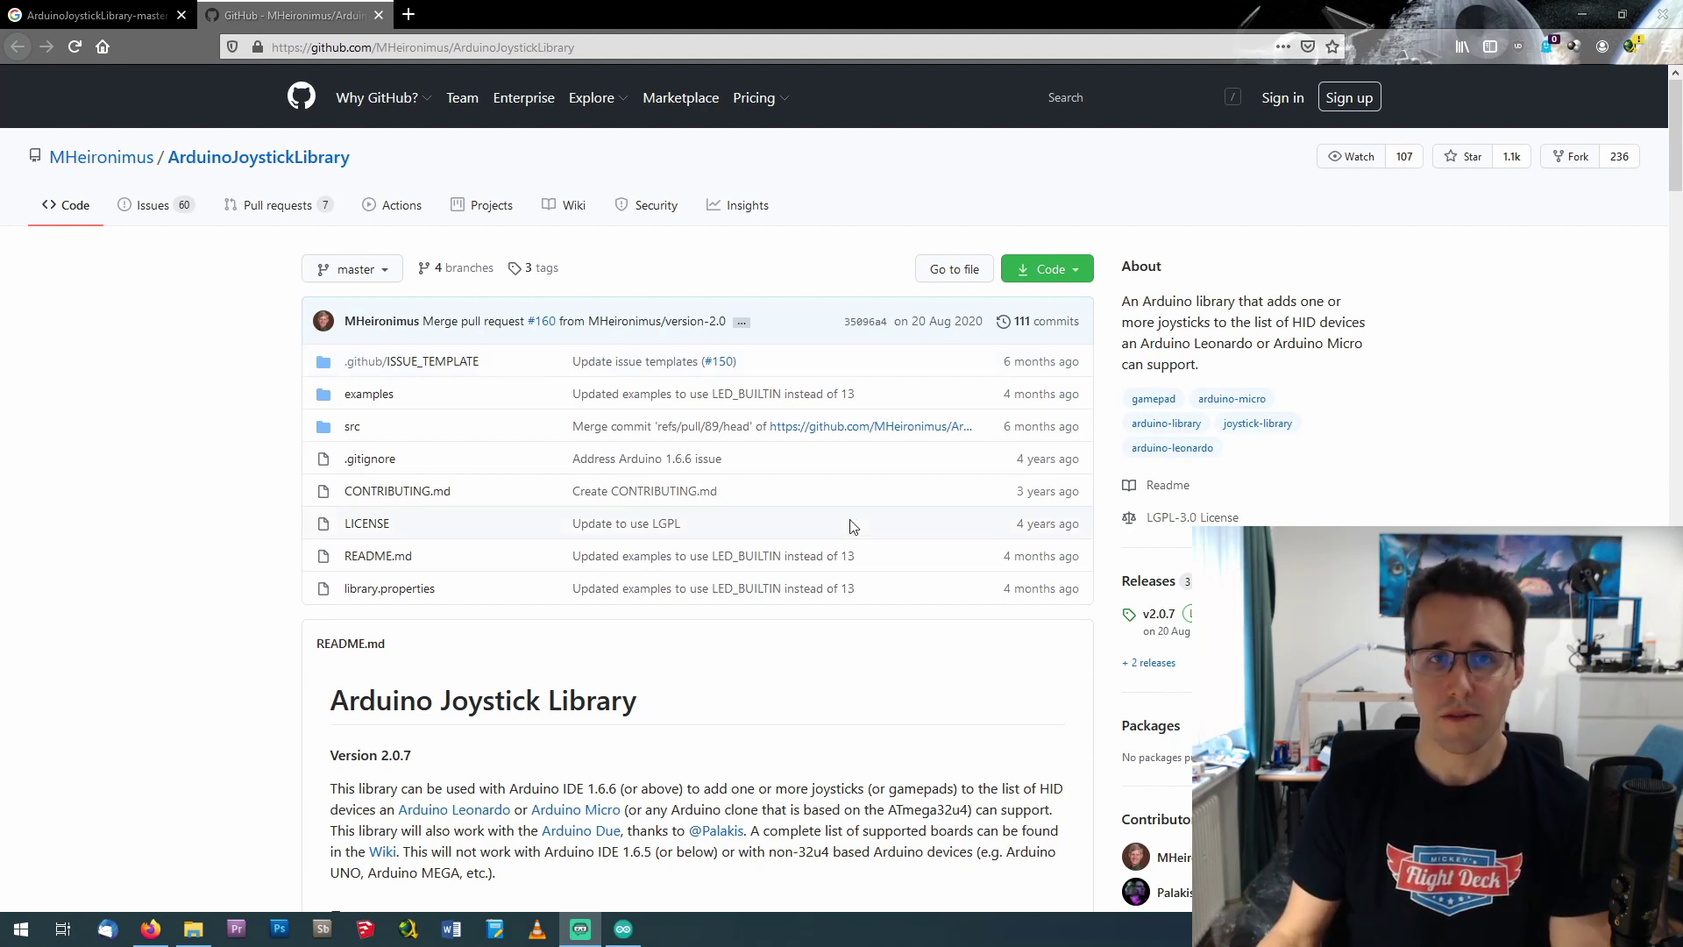
- Scroll the ArduinoJoystickLibrary README down to its Features, Installation Instructions and Examples sections
scroll(1661, 210, down, 6)
scroll(1659, 236, down, 2)
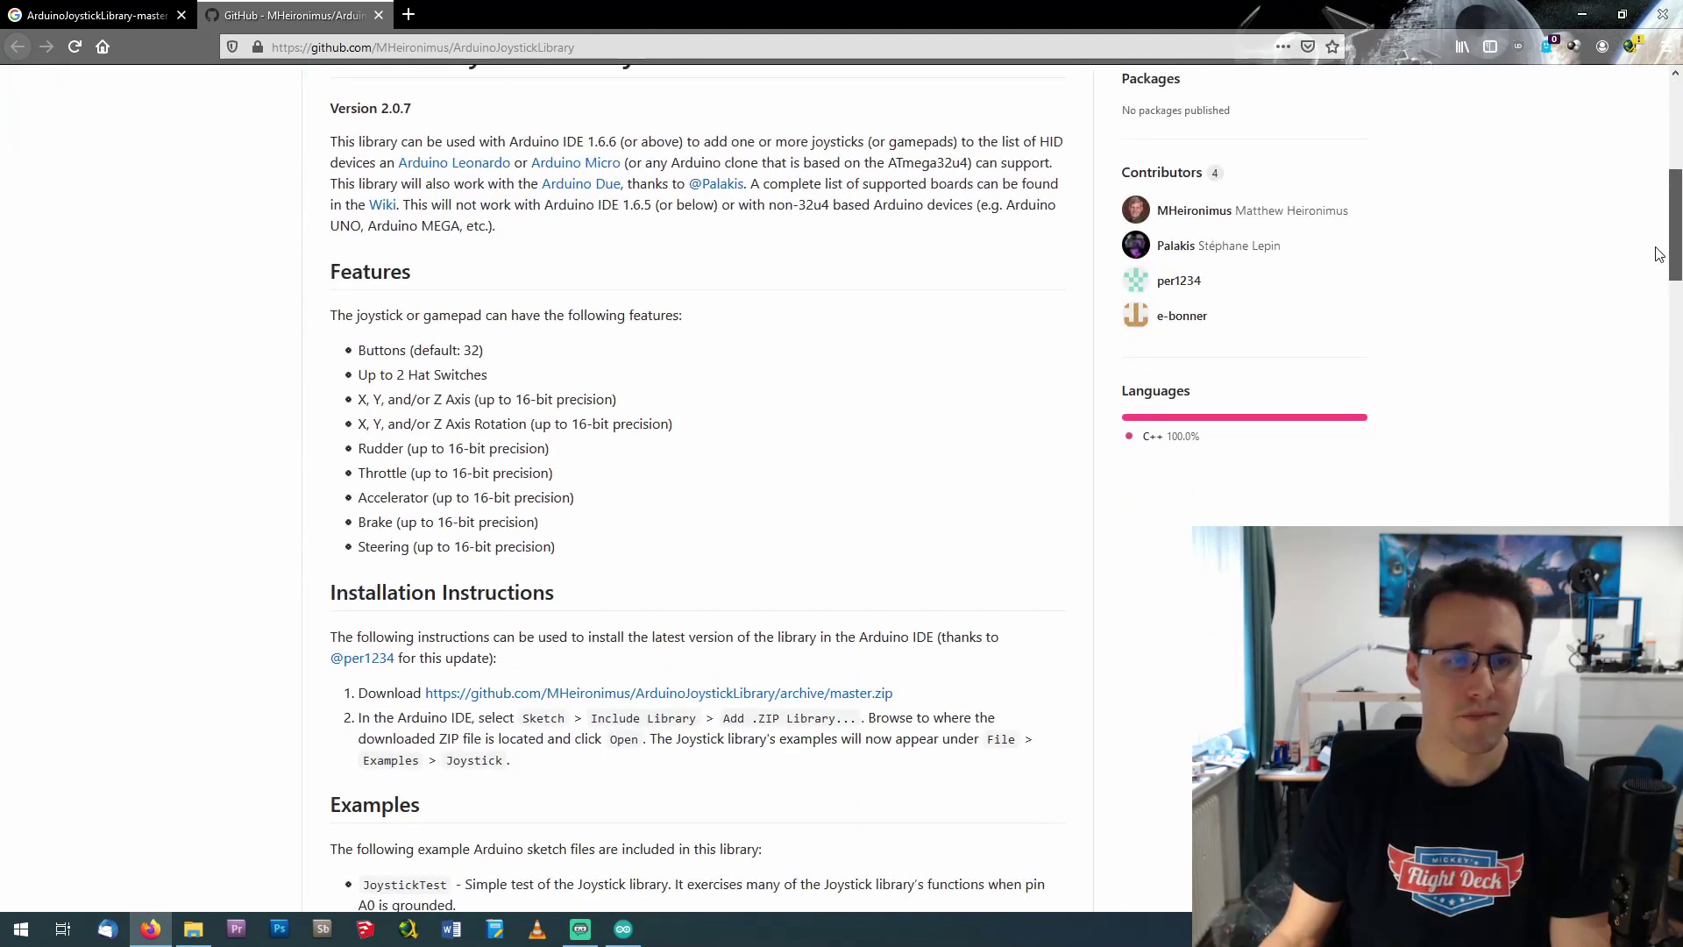
scroll(1660, 254, down, 2)
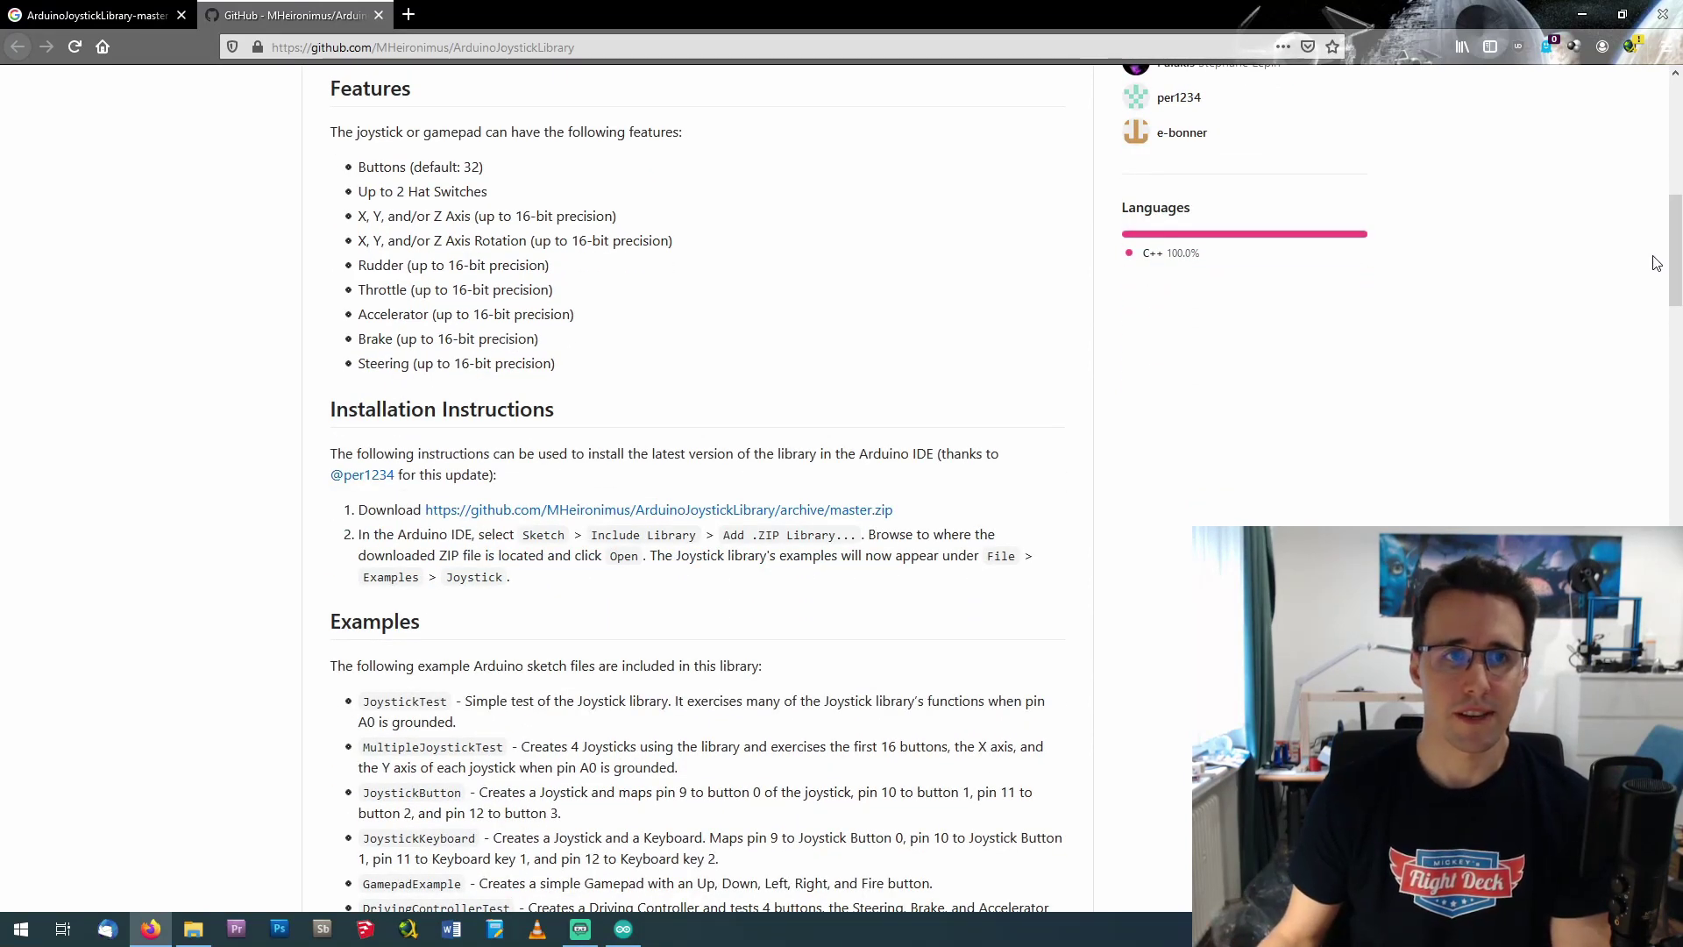
- Switch to Arduino IDE and scroll through the HID_OVHD joystick sketch
key(alt+Tab)
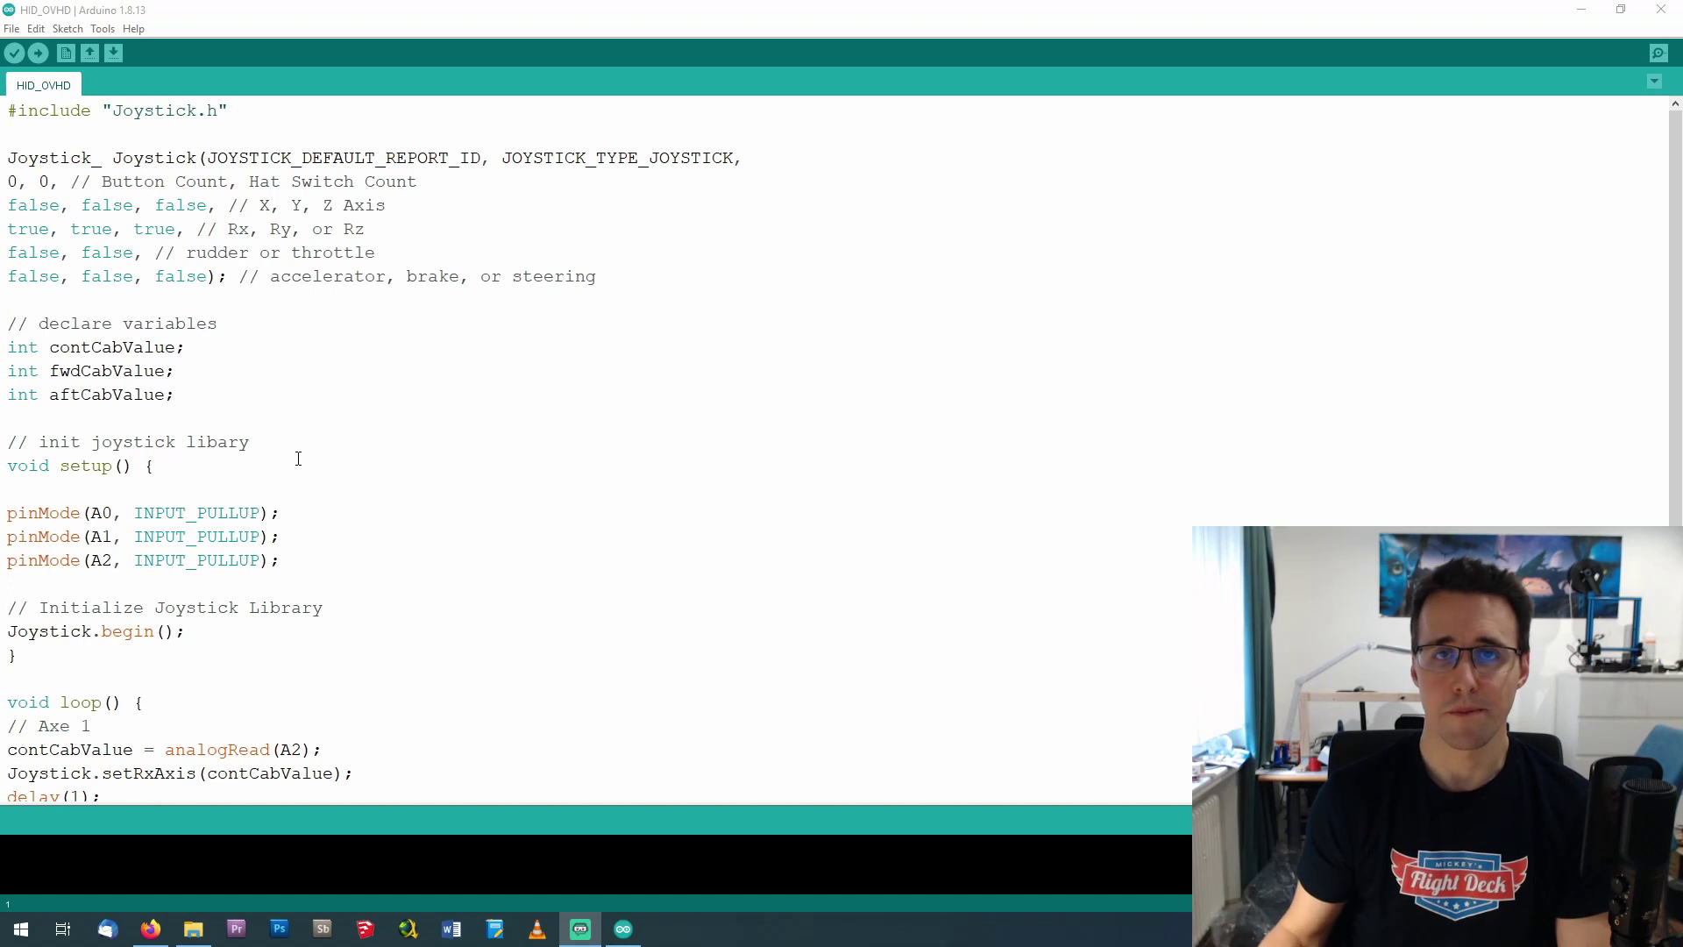
scroll(194, 160, down, 5)
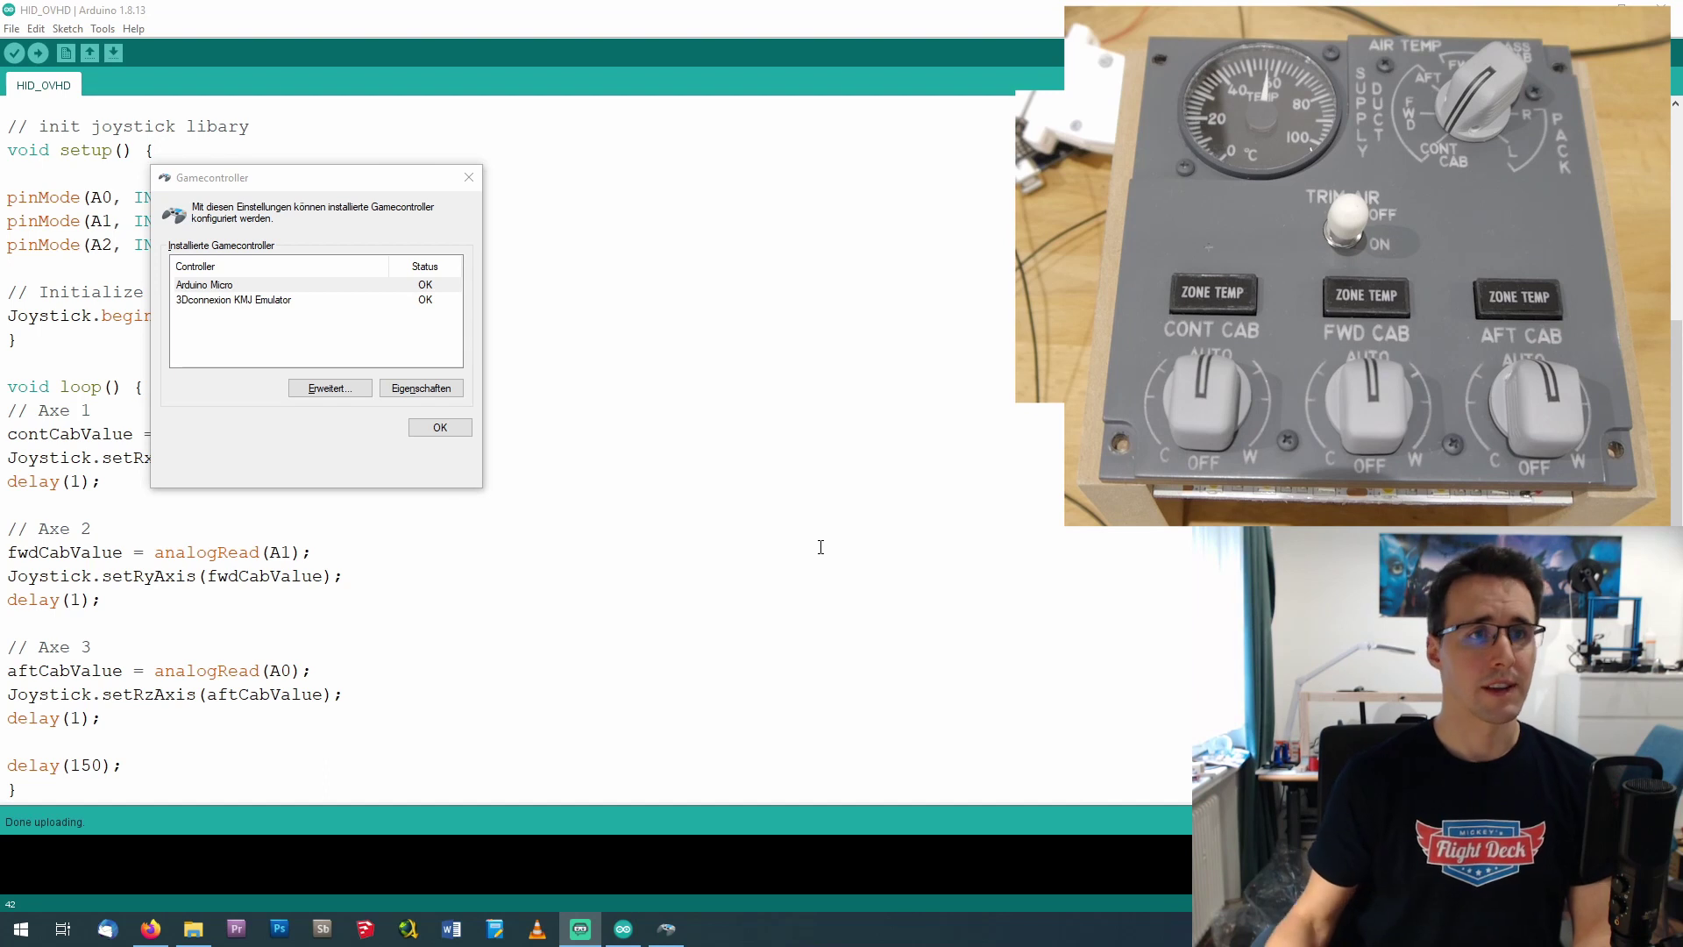
- Open the Arduino Micro's properties and start its calibration from the settings page
click(346, 183)
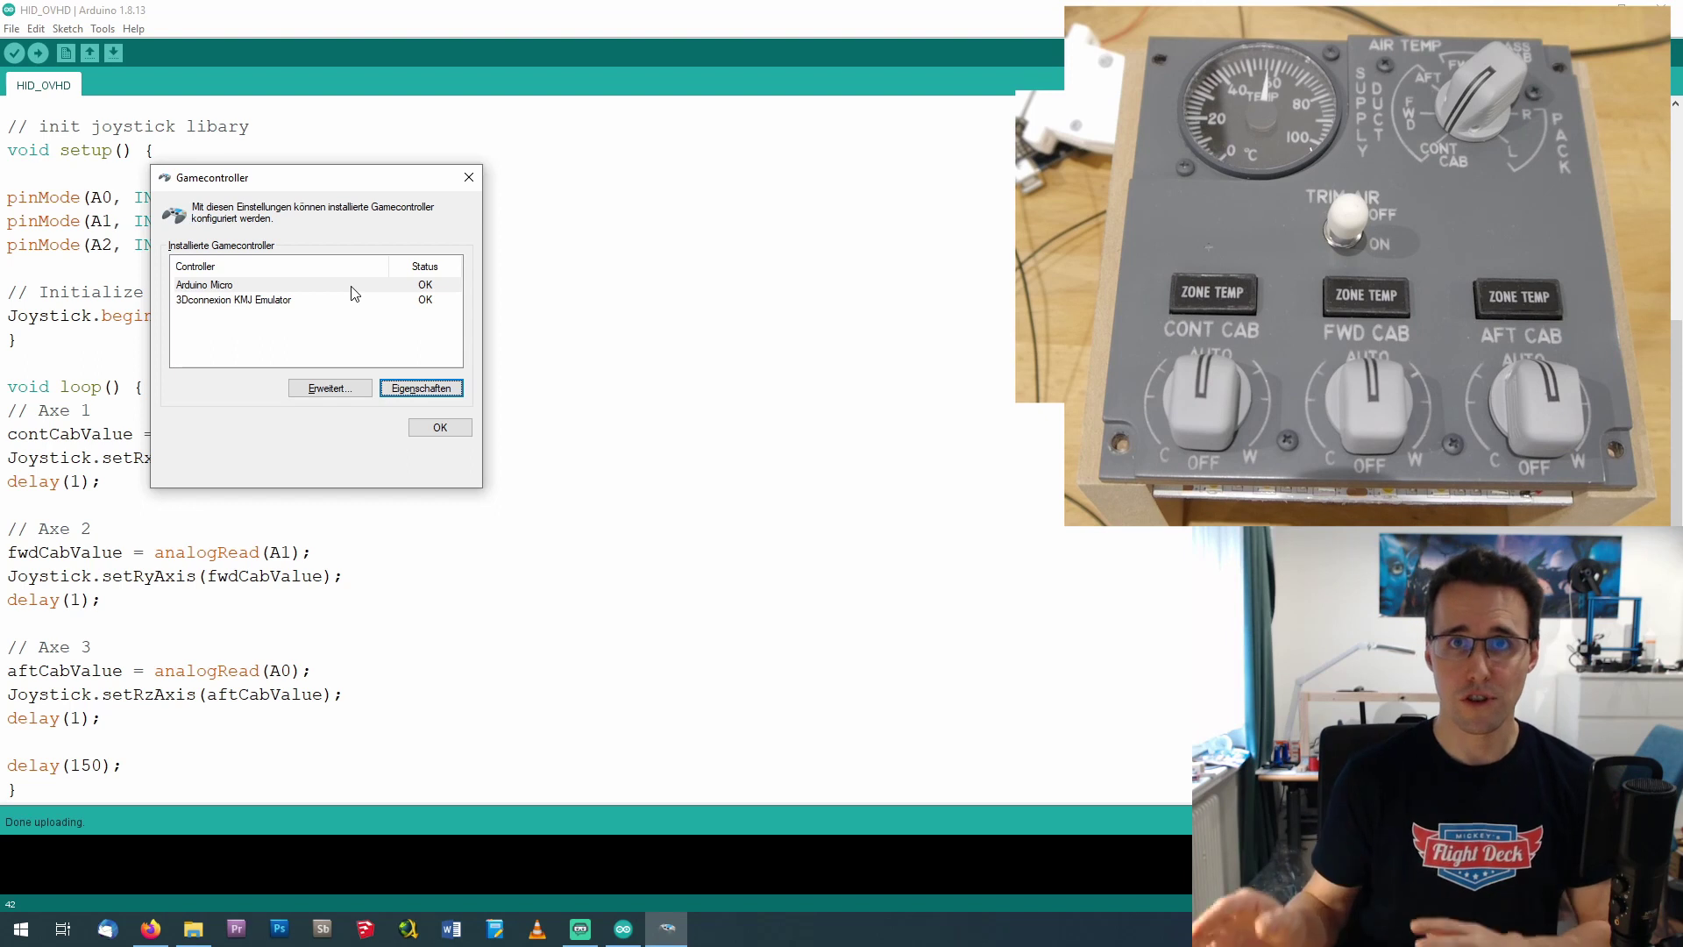
click(433, 393)
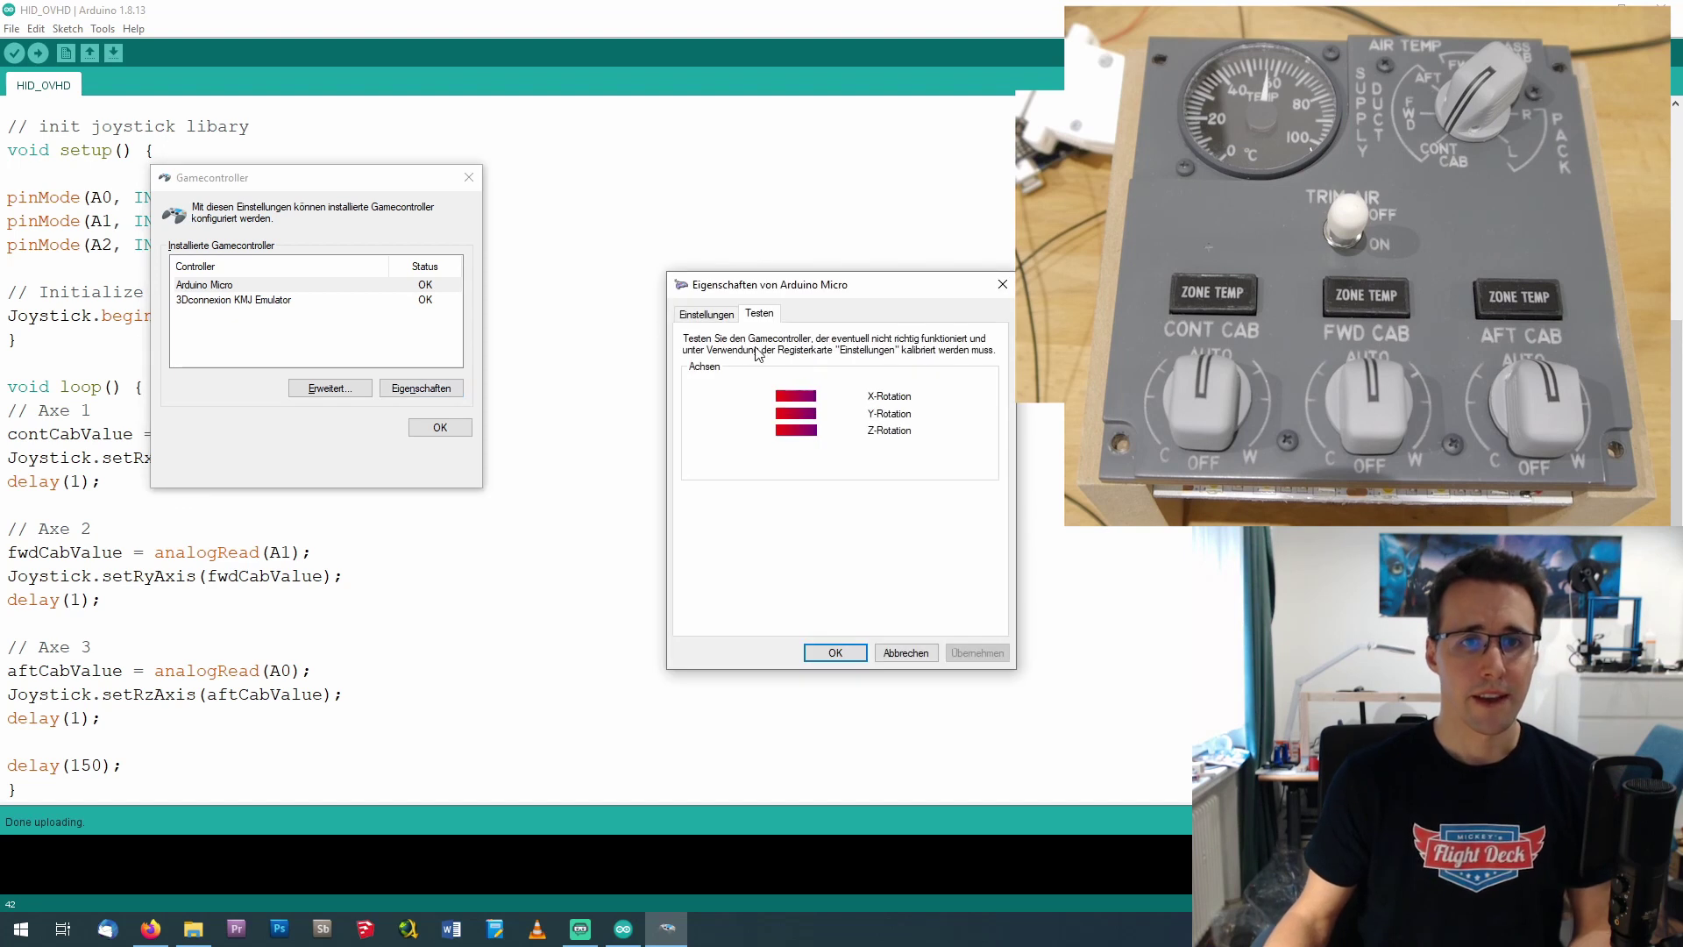
click(712, 315)
click(965, 414)
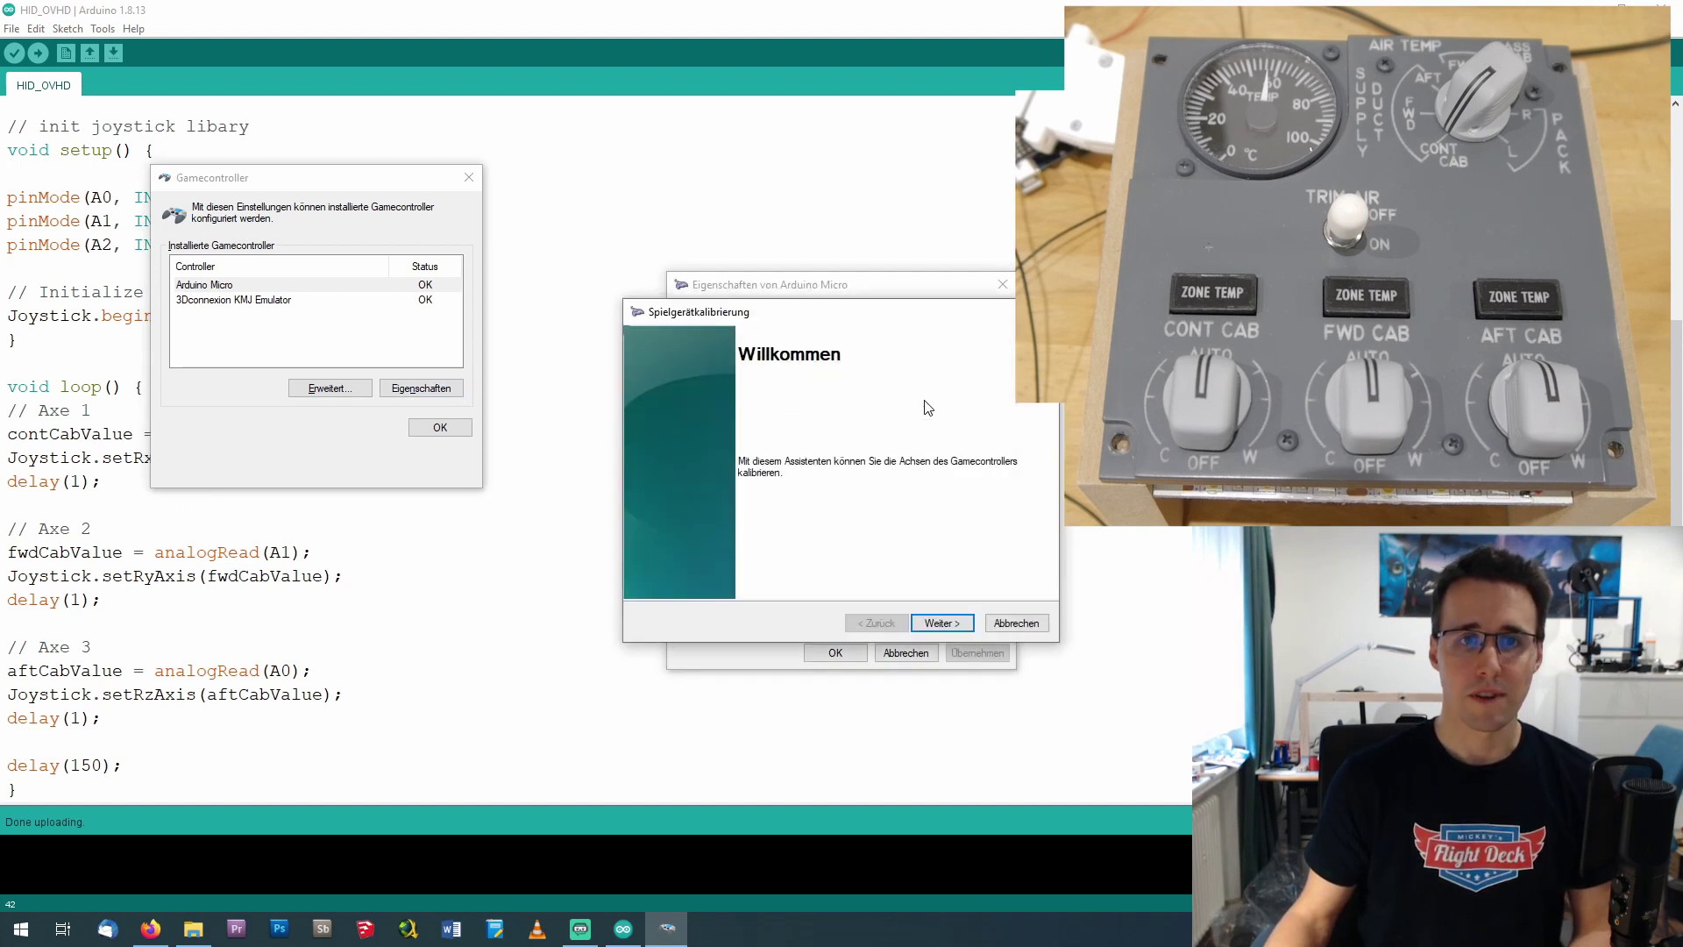
- Step through the centre, X-Rotation, Y-Rotation and Z-Rotation calibration pages
click(962, 626)
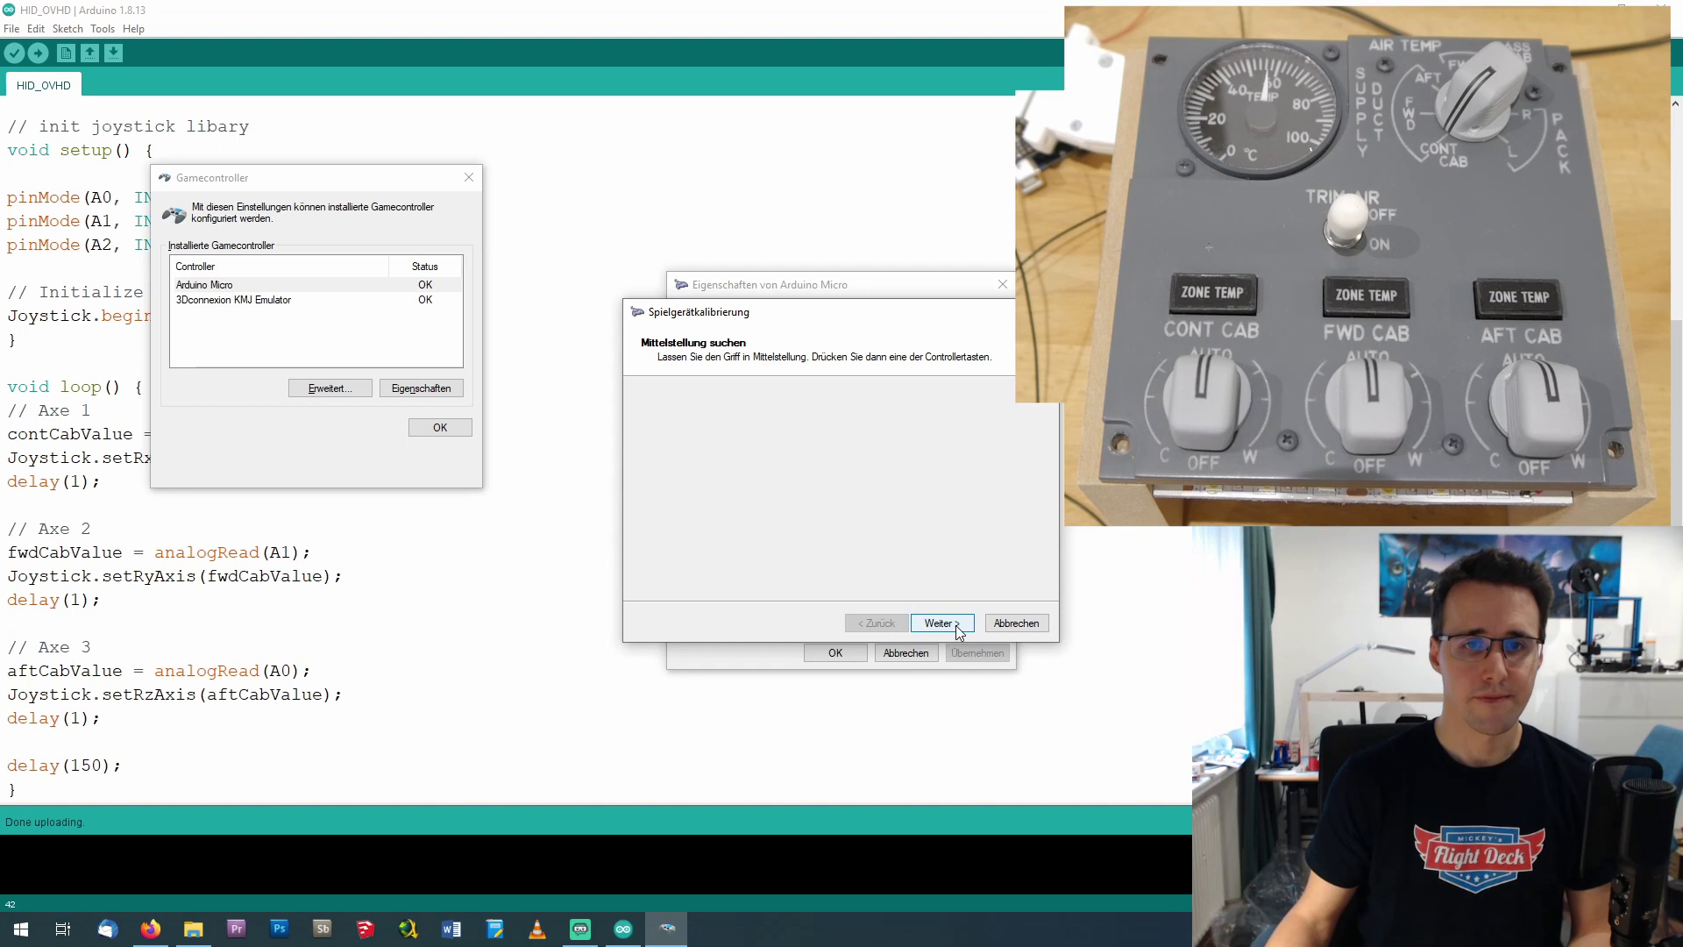
click(958, 628)
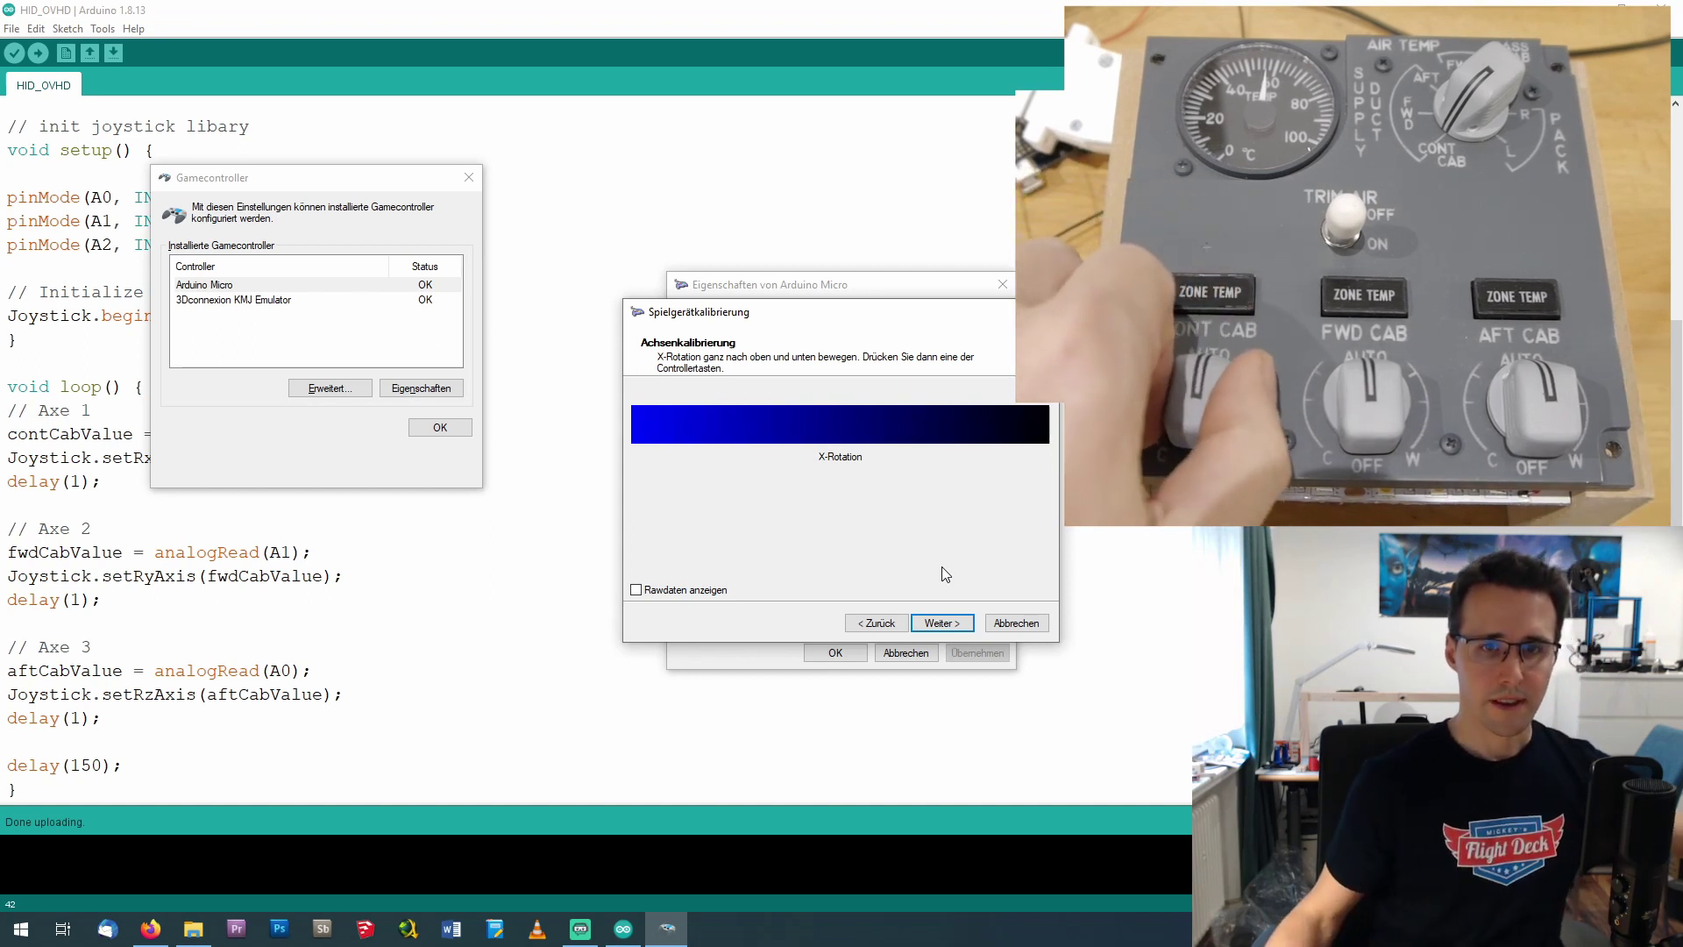
click(955, 624)
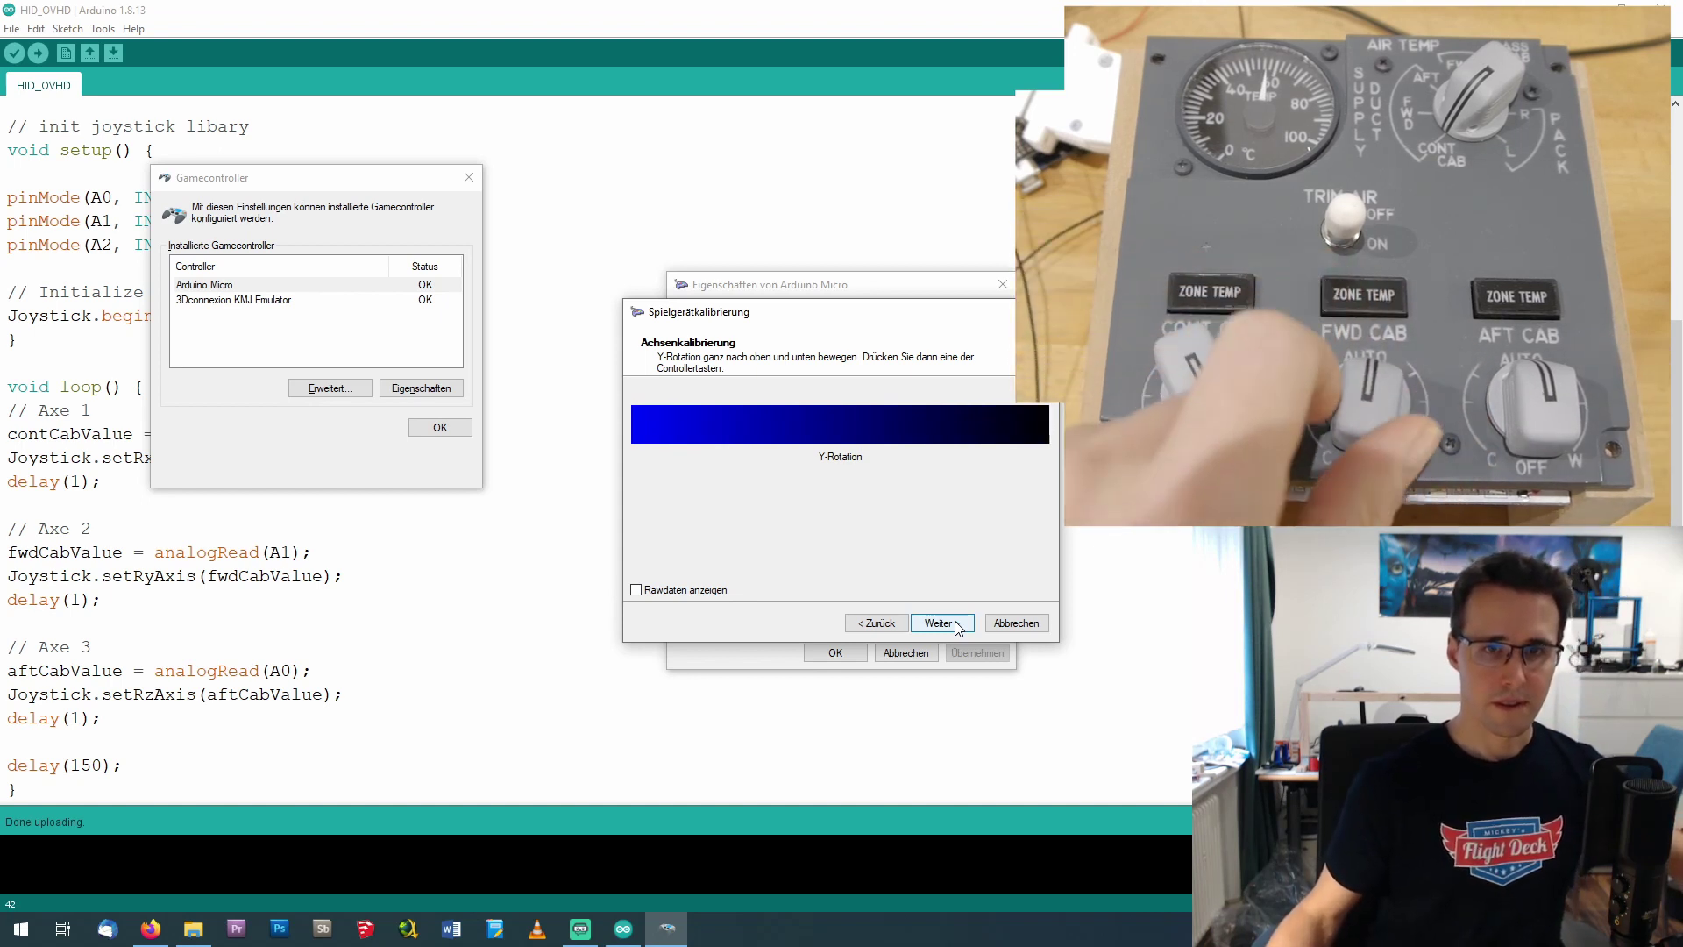
click(957, 628)
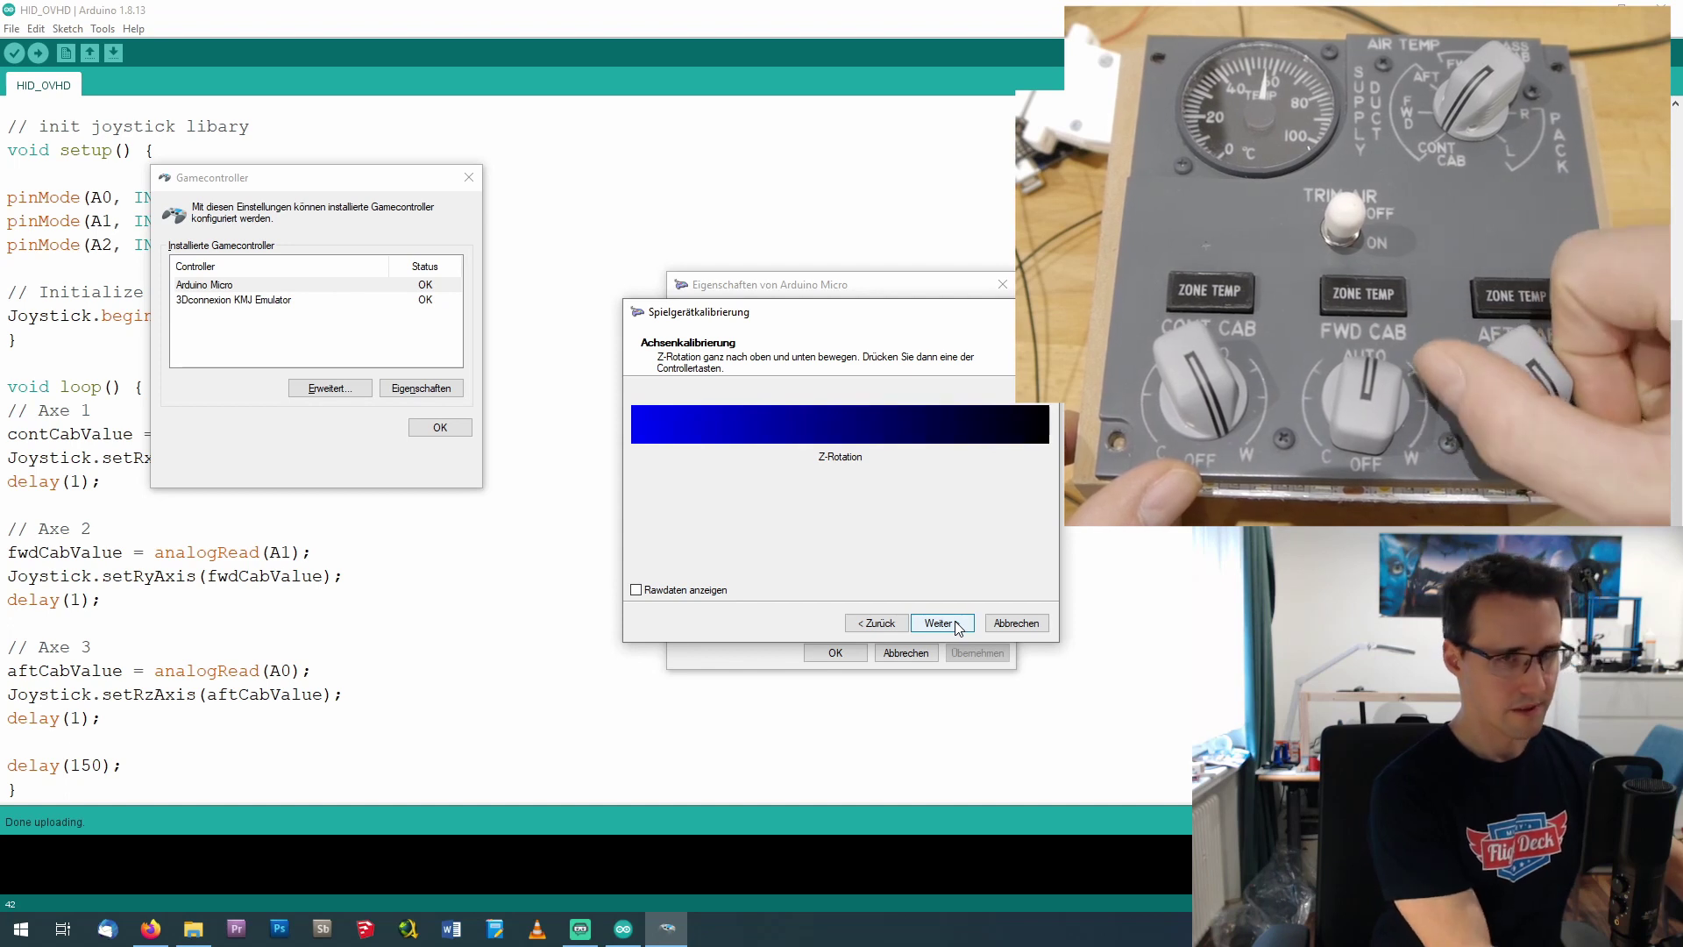
click(956, 623)
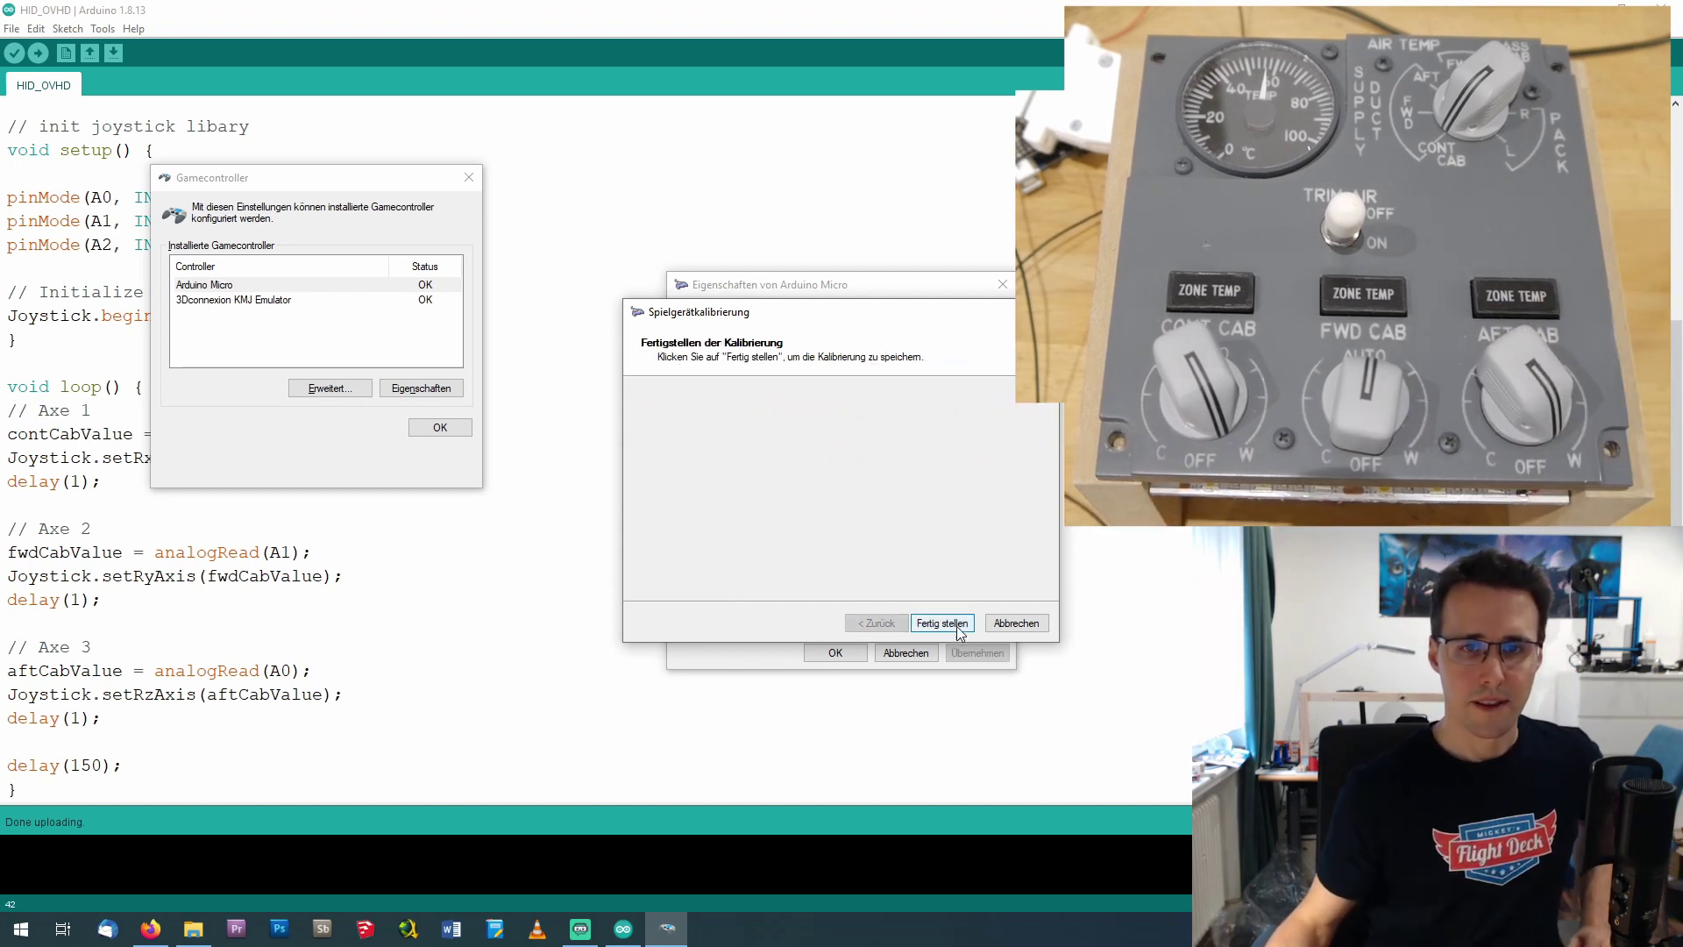
- Finish the Arduino Micro calibration wizard and confirm its properties with OK
click(955, 624)
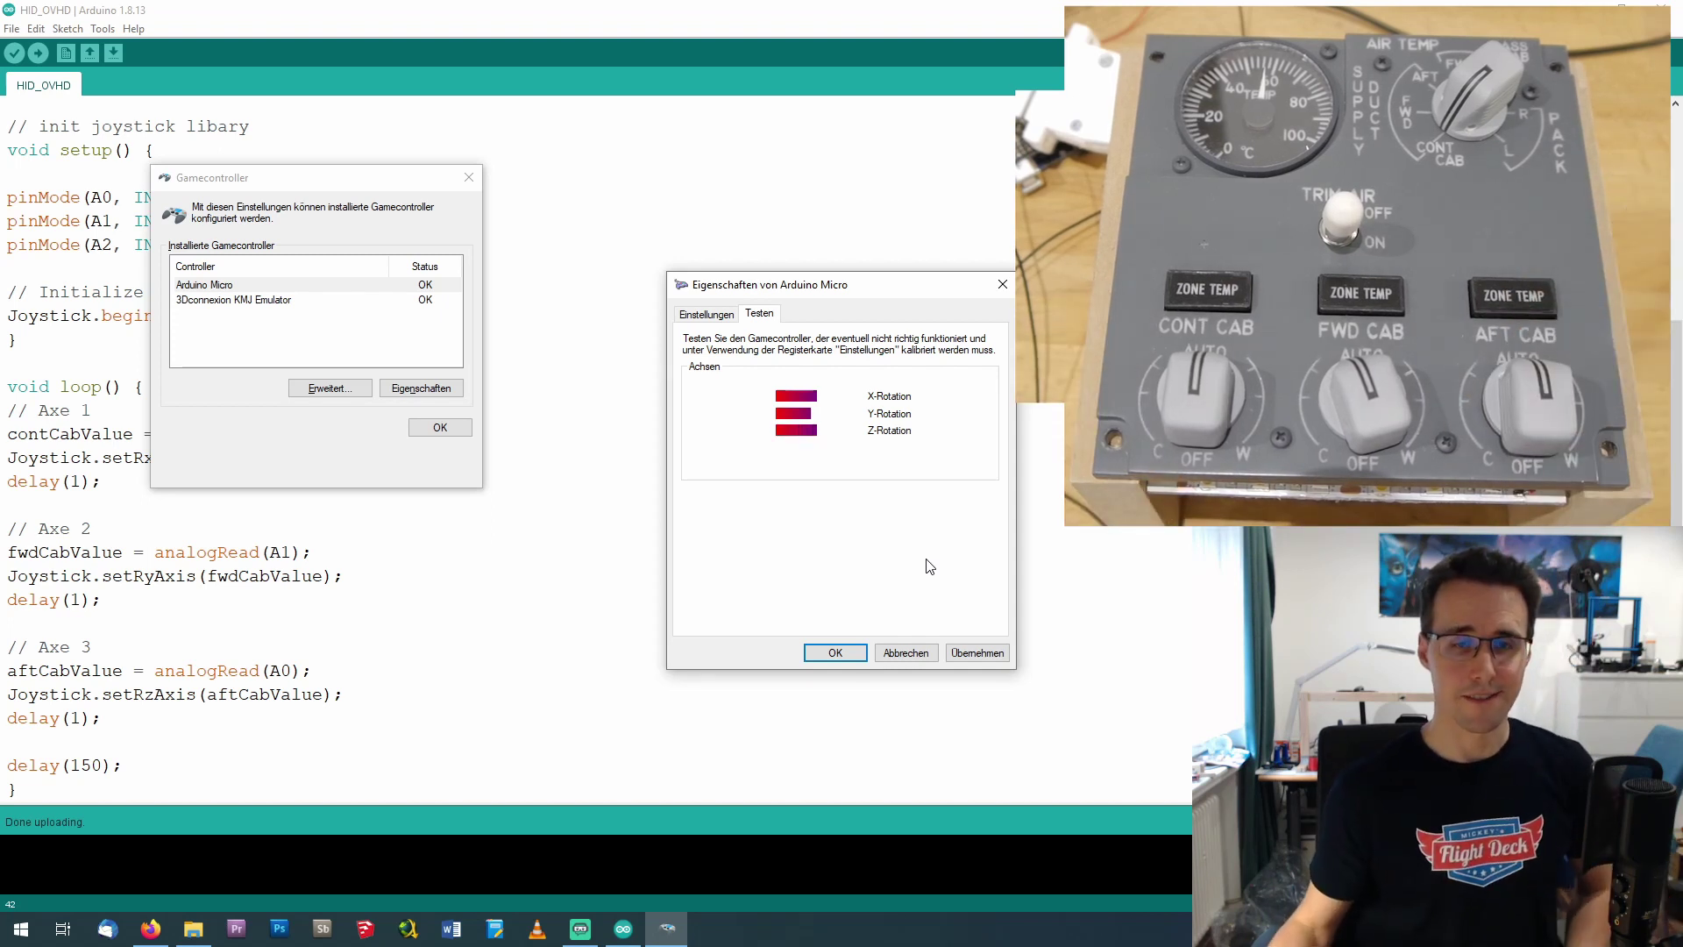
click(836, 653)
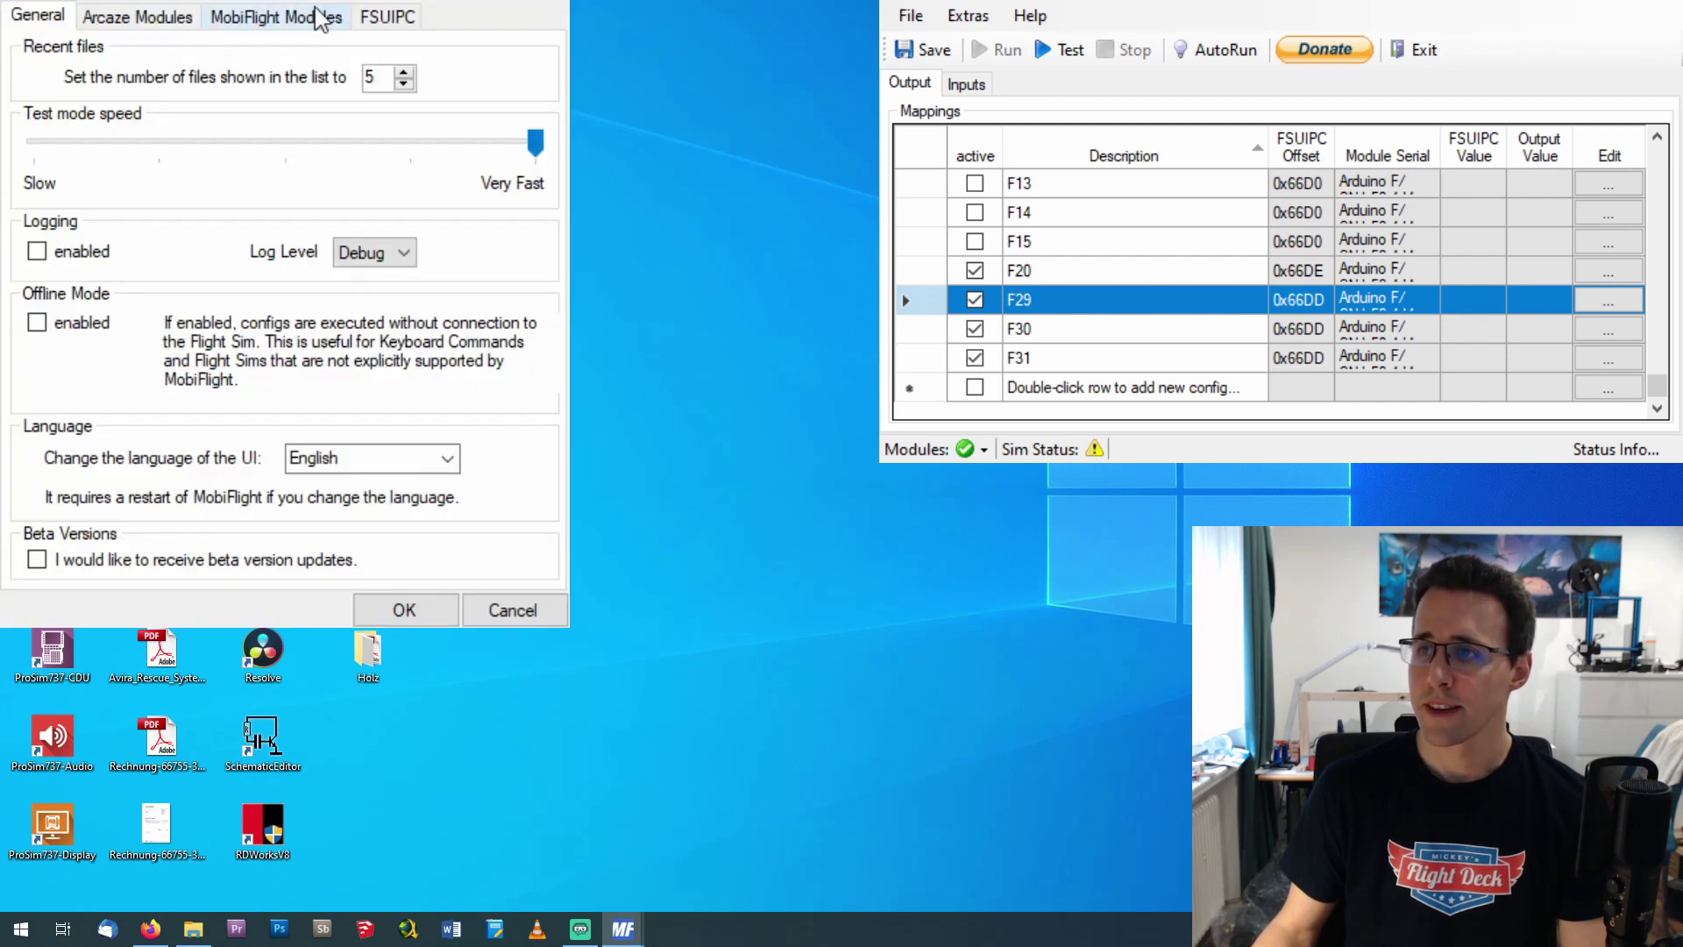
- Inspect the Arduino F module's F20 device settings in MobiFlight, then view the input mappings
click(294, 17)
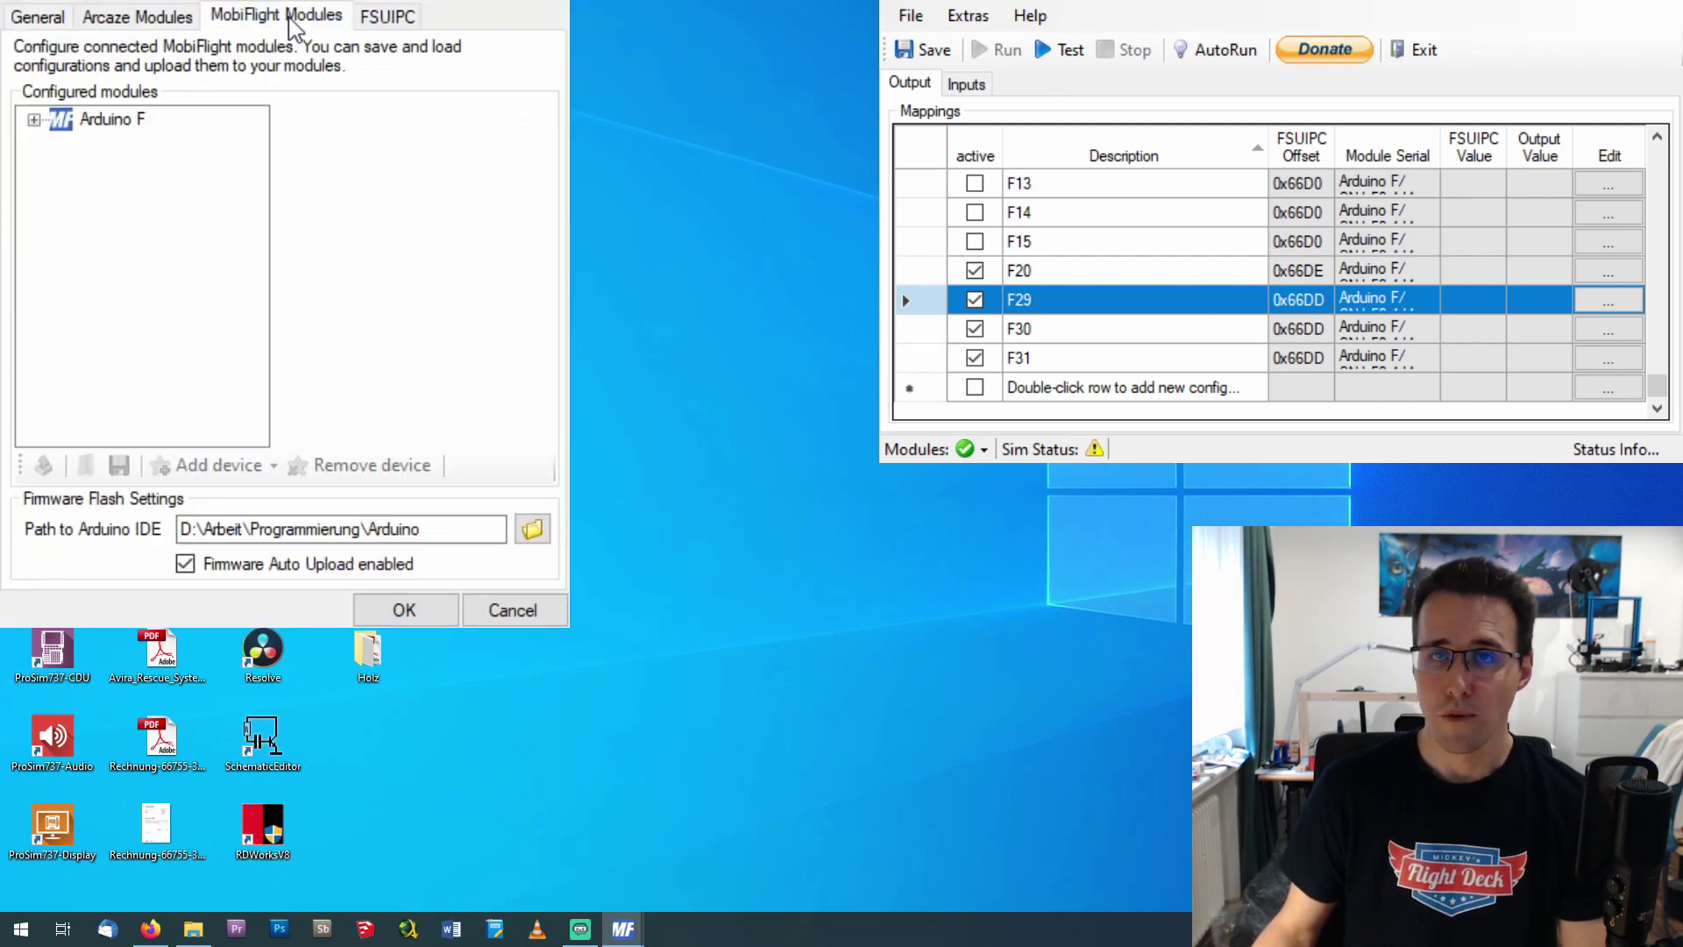
click(35, 120)
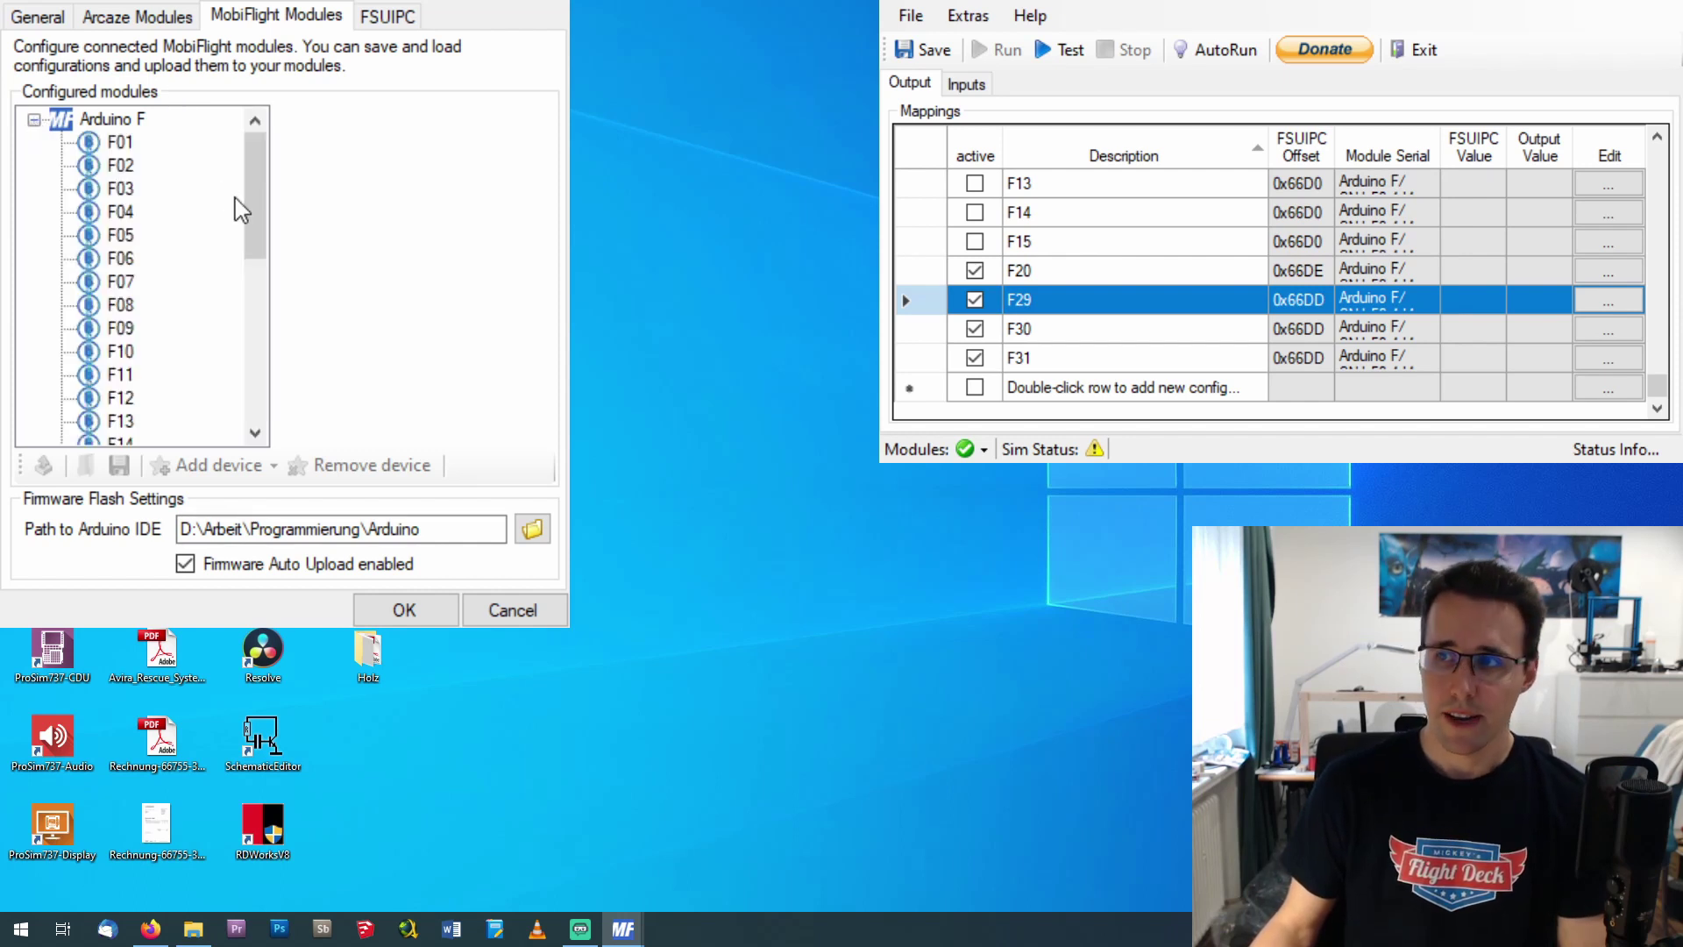
drag(265, 191, 255, 339)
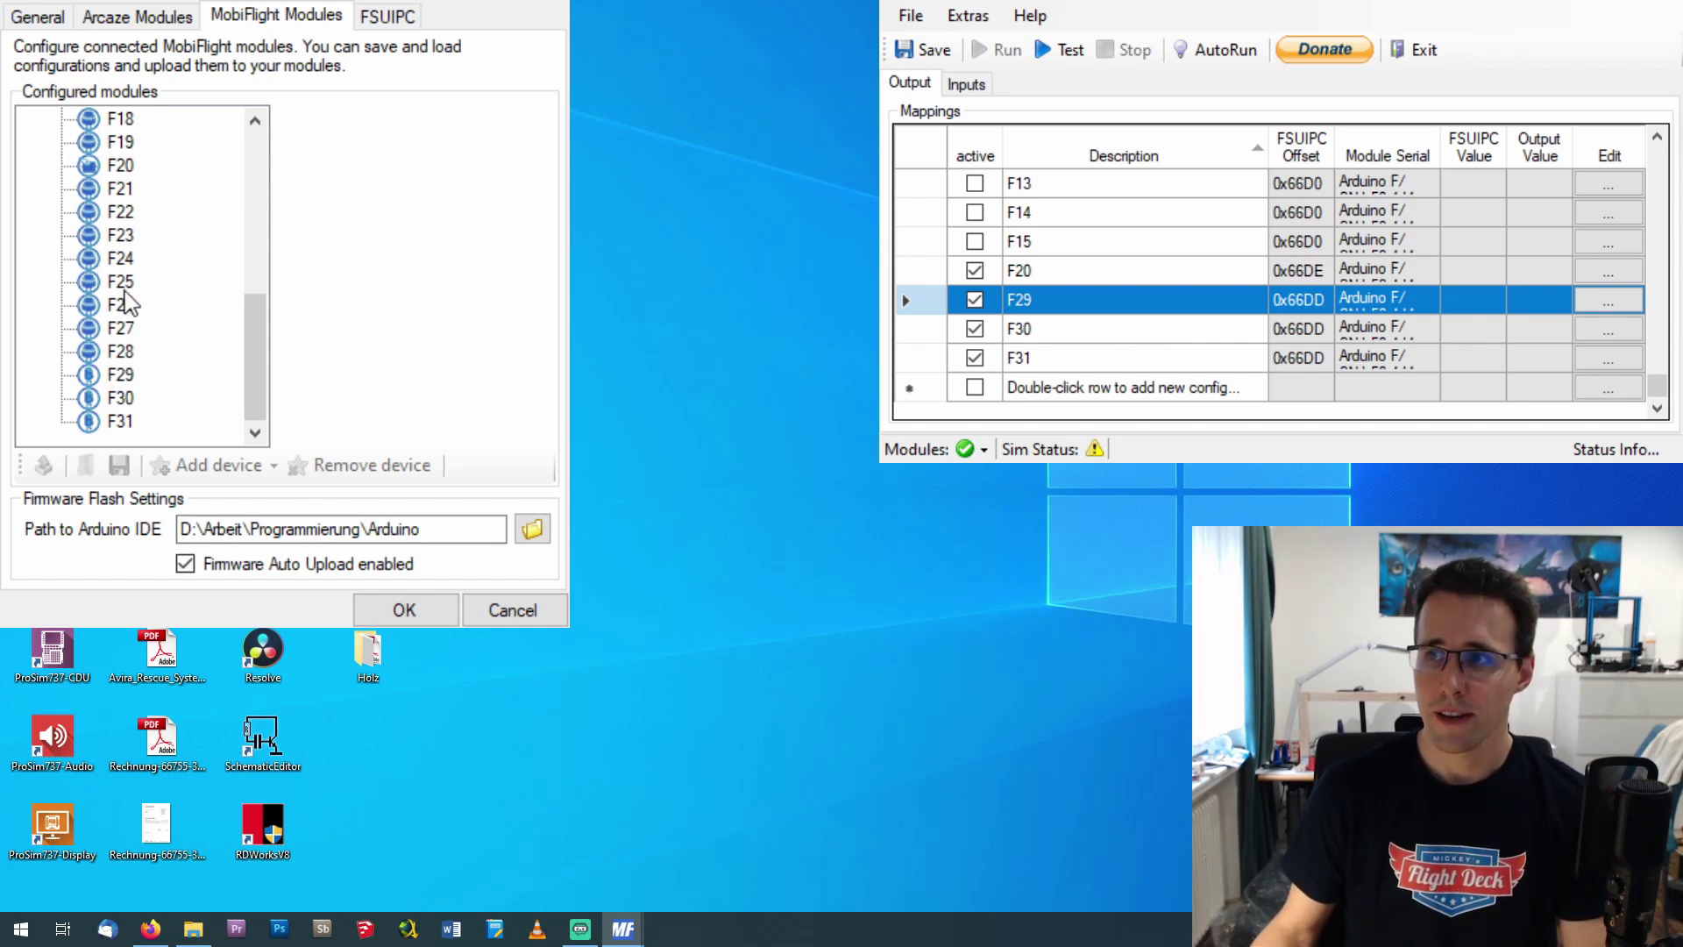
click(120, 165)
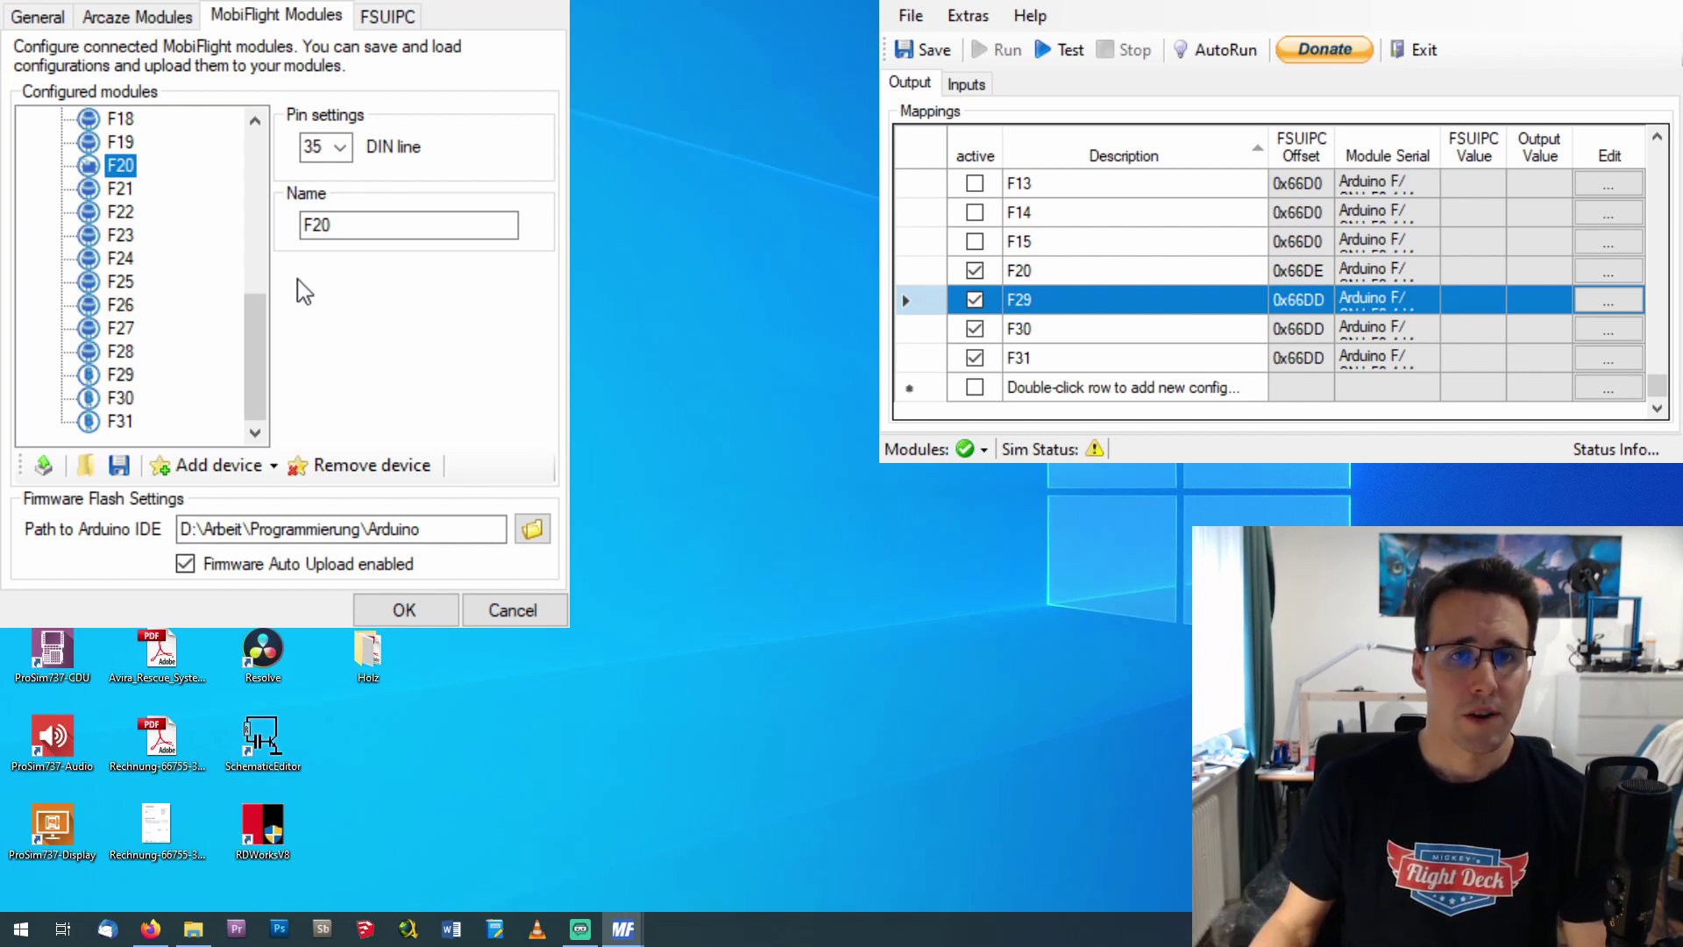
click(405, 611)
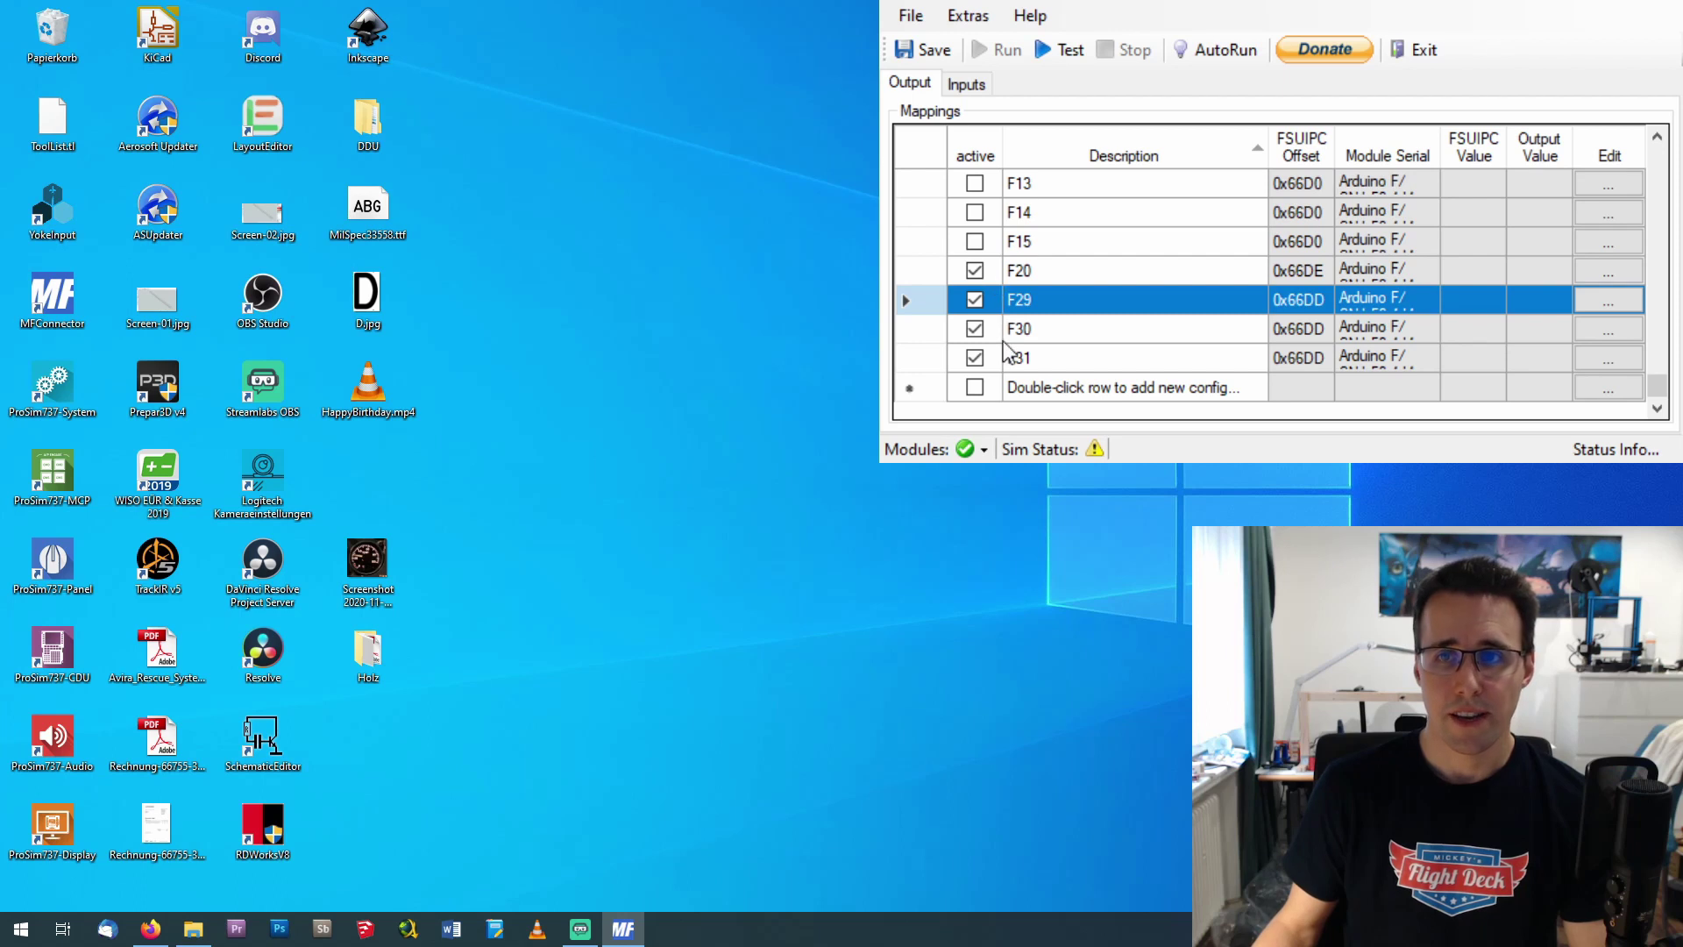
click(966, 84)
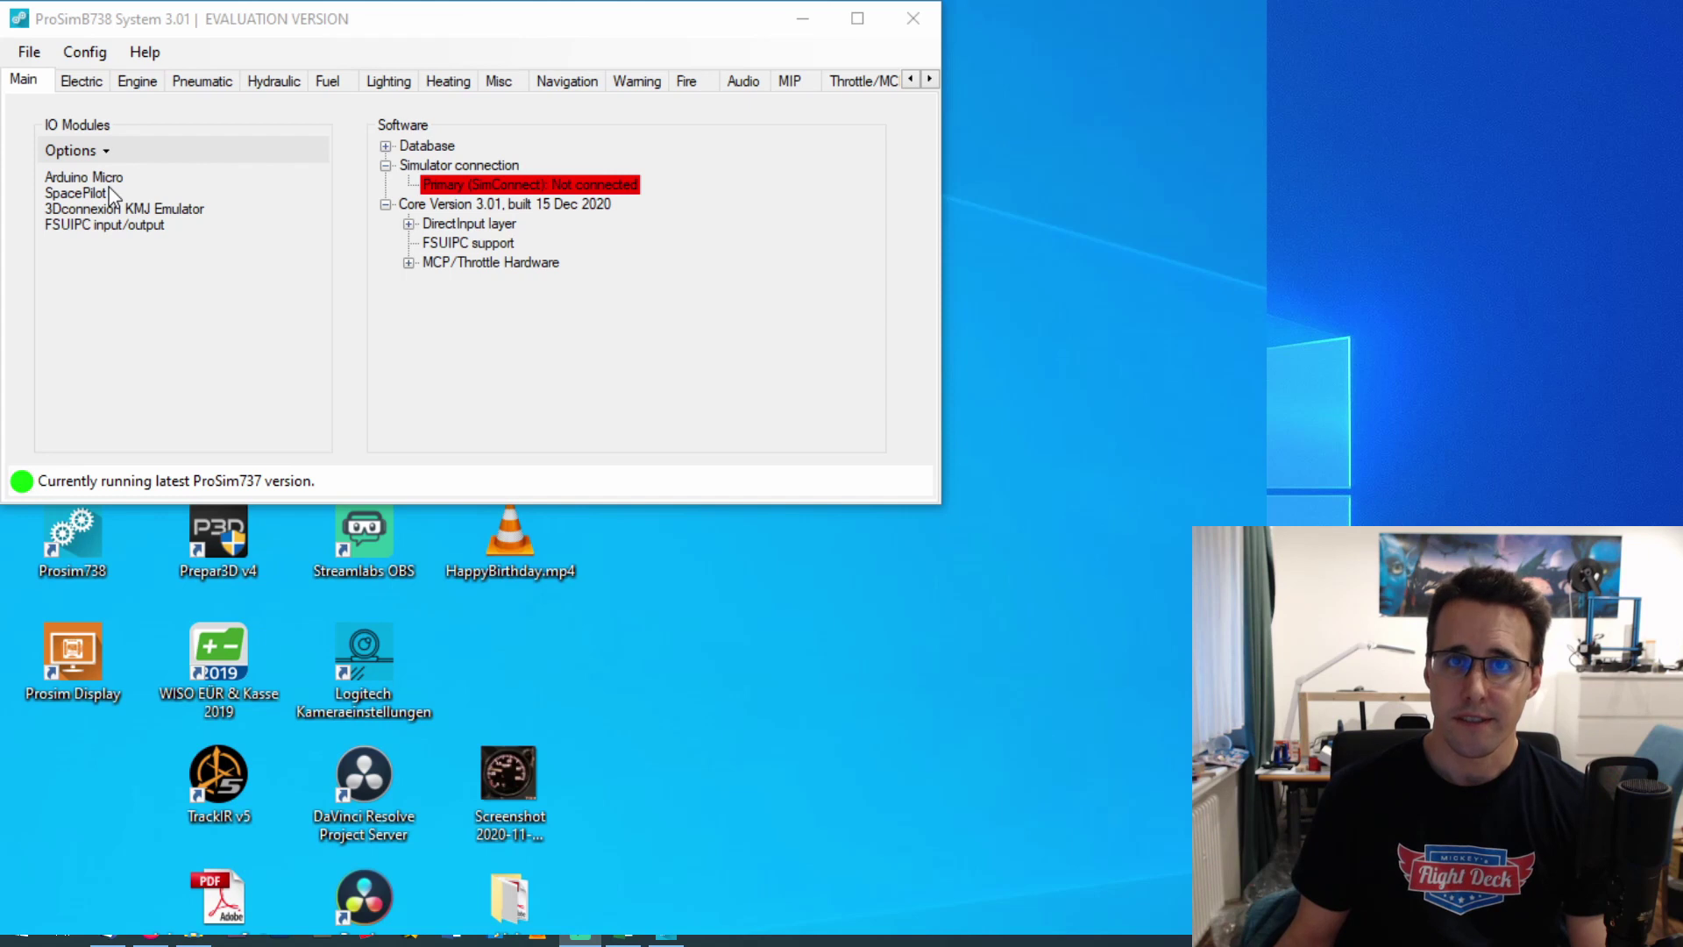
click(92, 55)
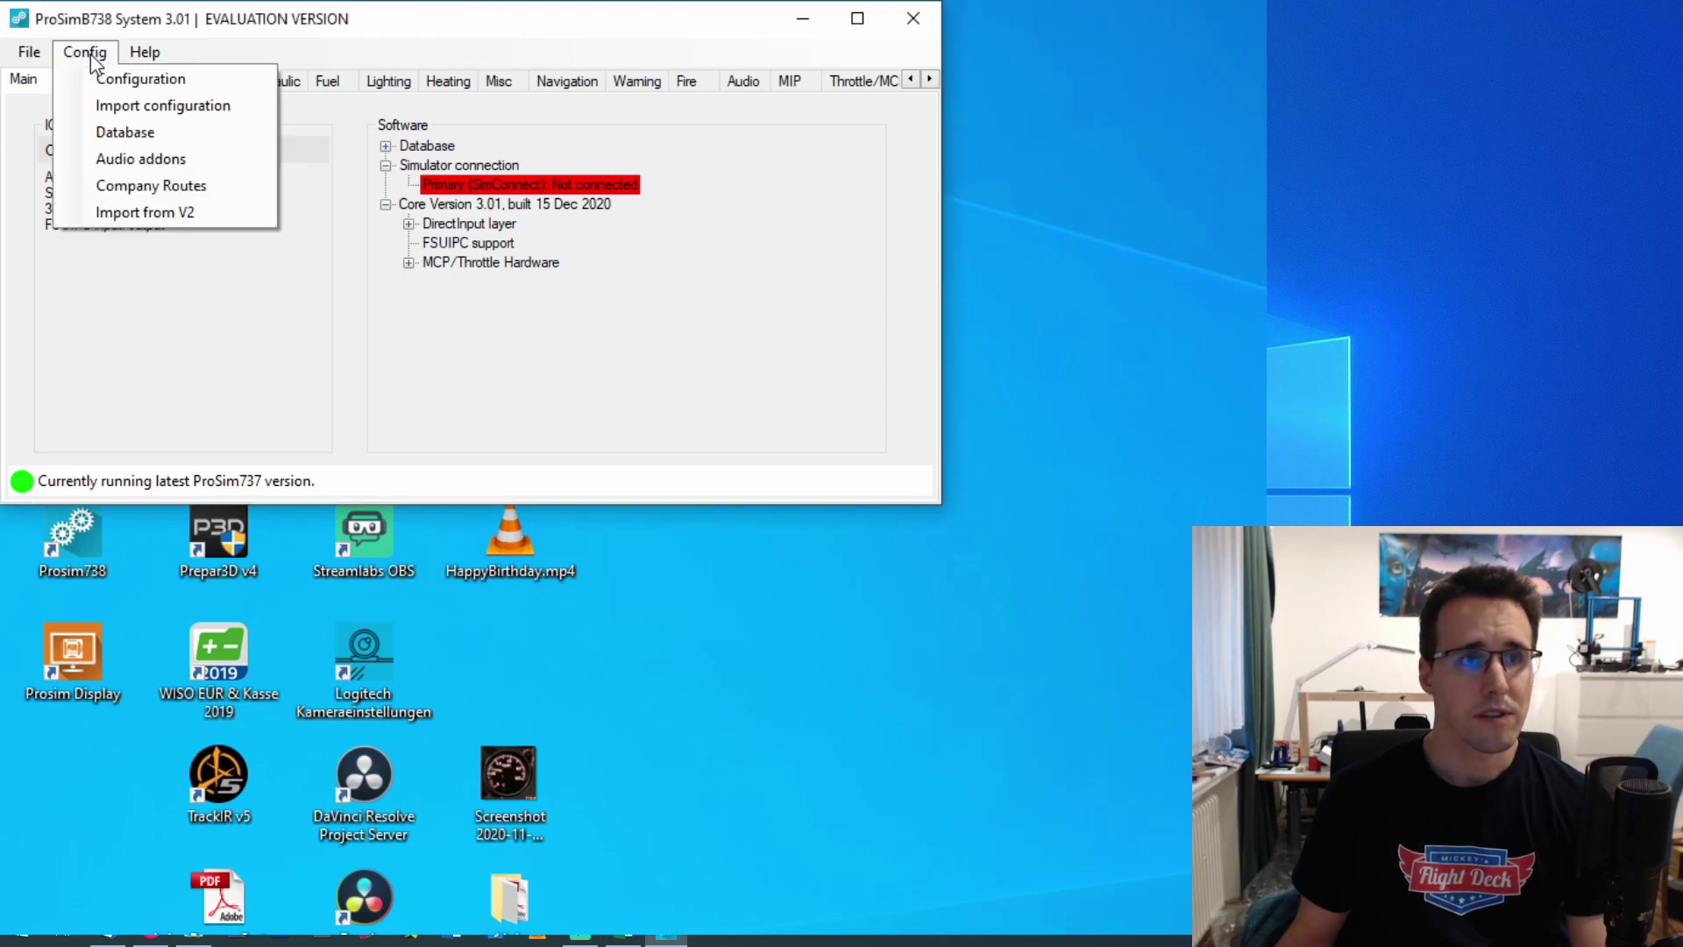
click(93, 73)
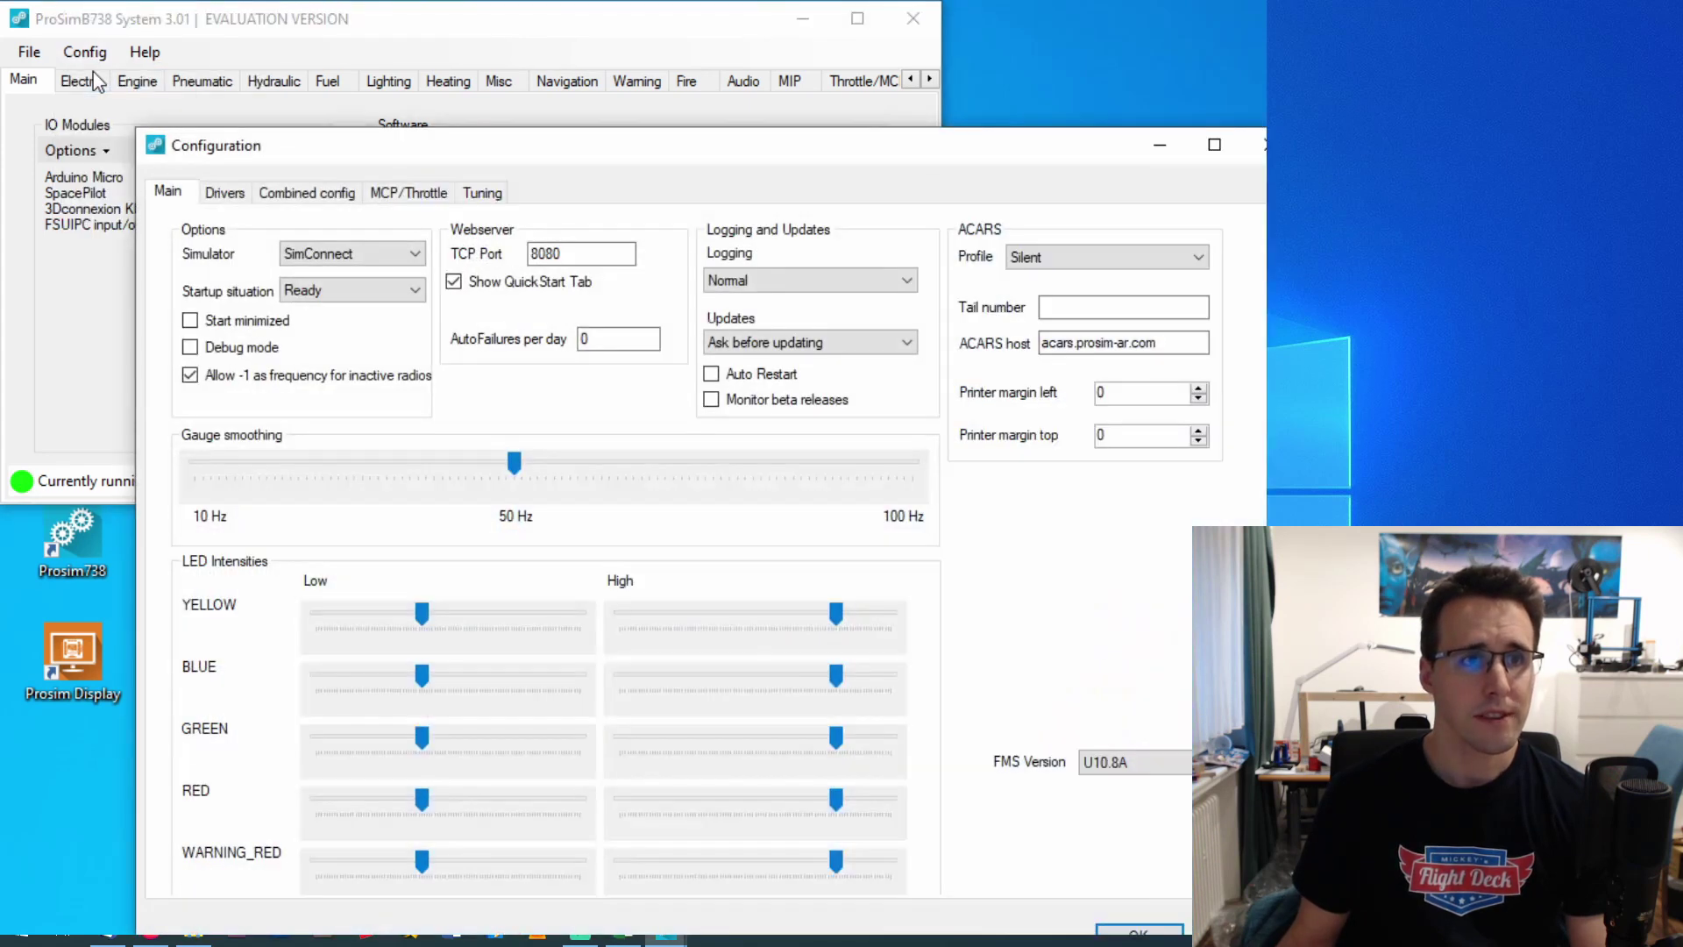
click(222, 194)
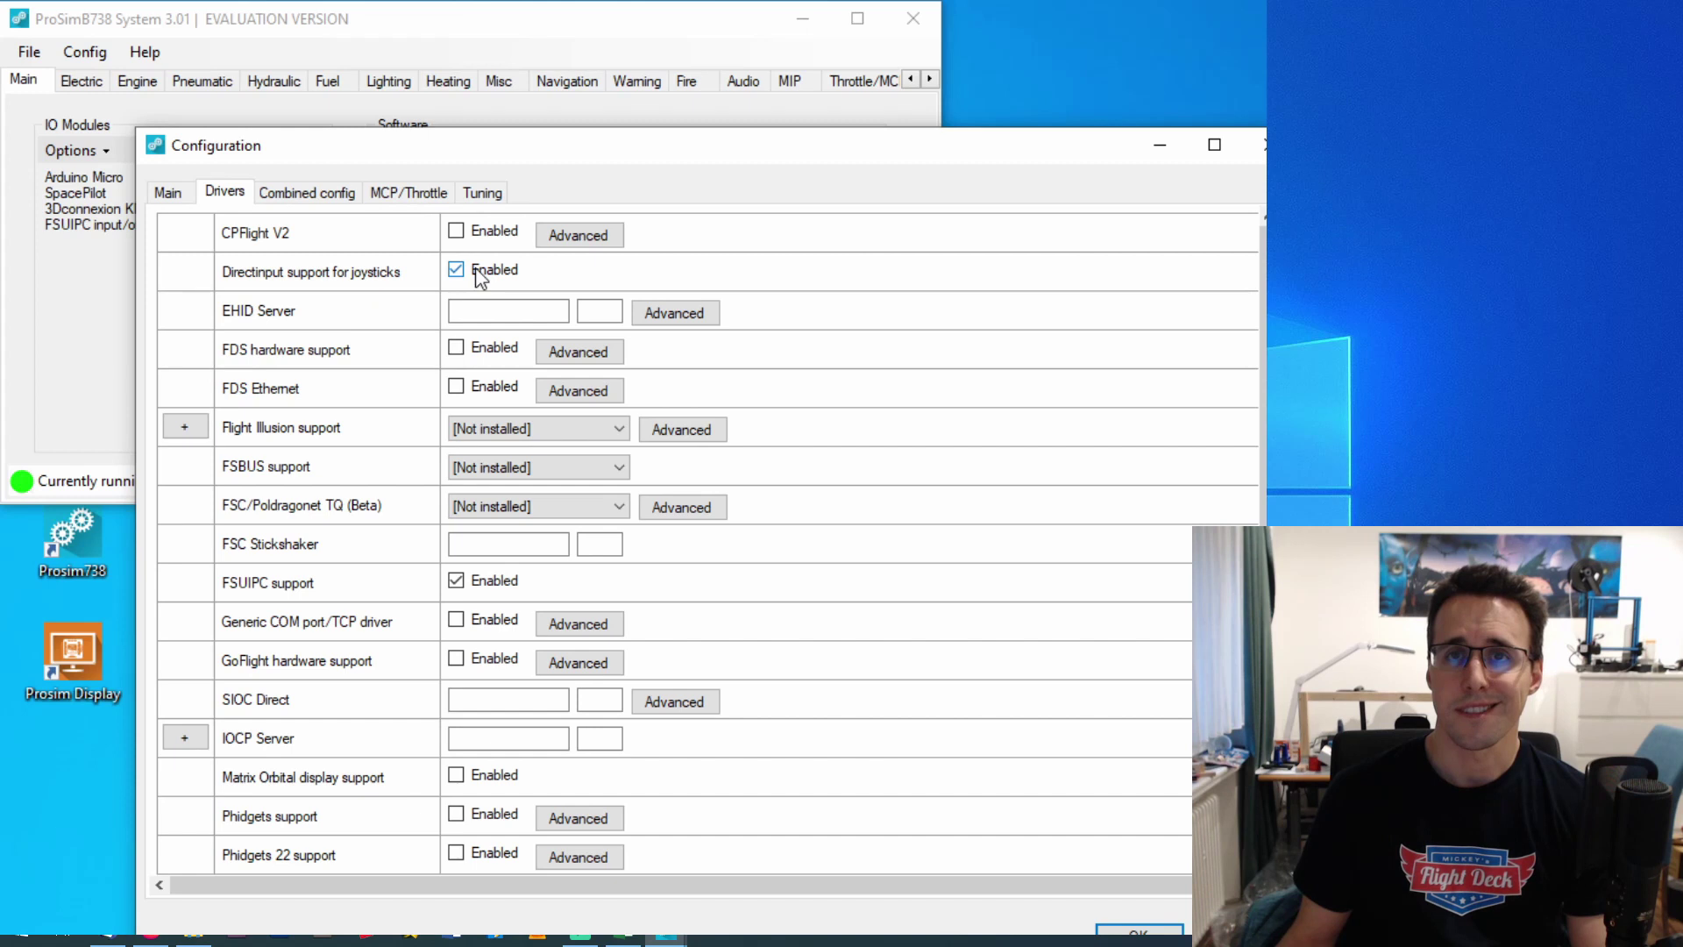
key(Return)
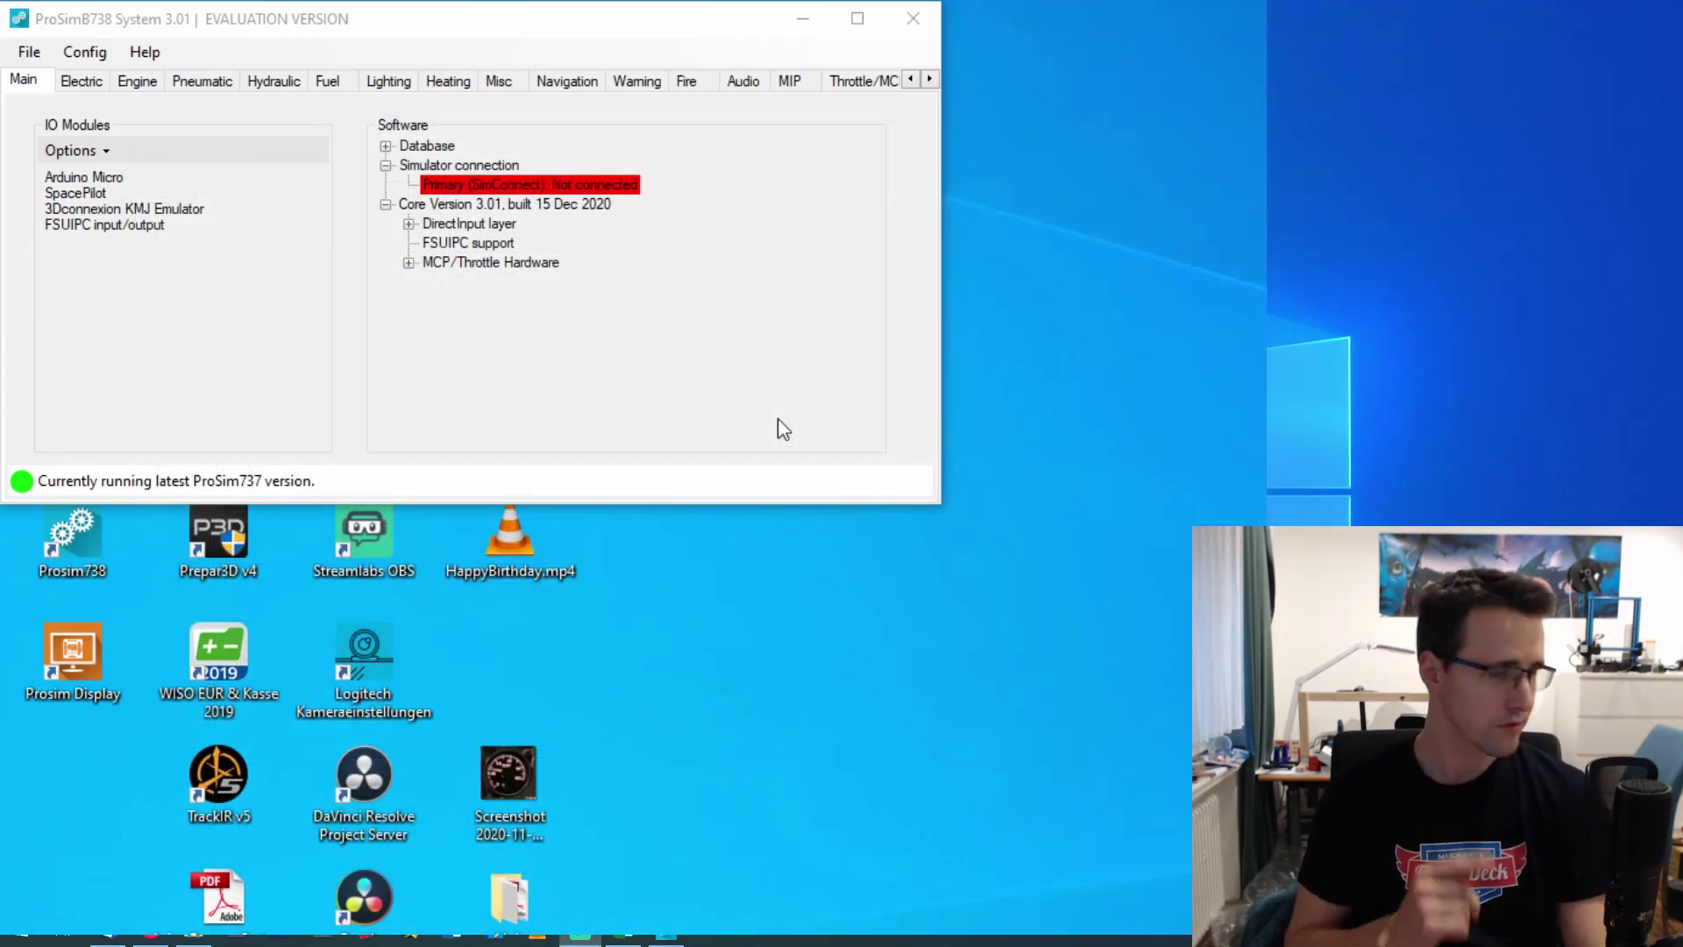
- Open the Combined config page and expand the Pneumatic ANALOG inputs
click(96, 61)
click(109, 73)
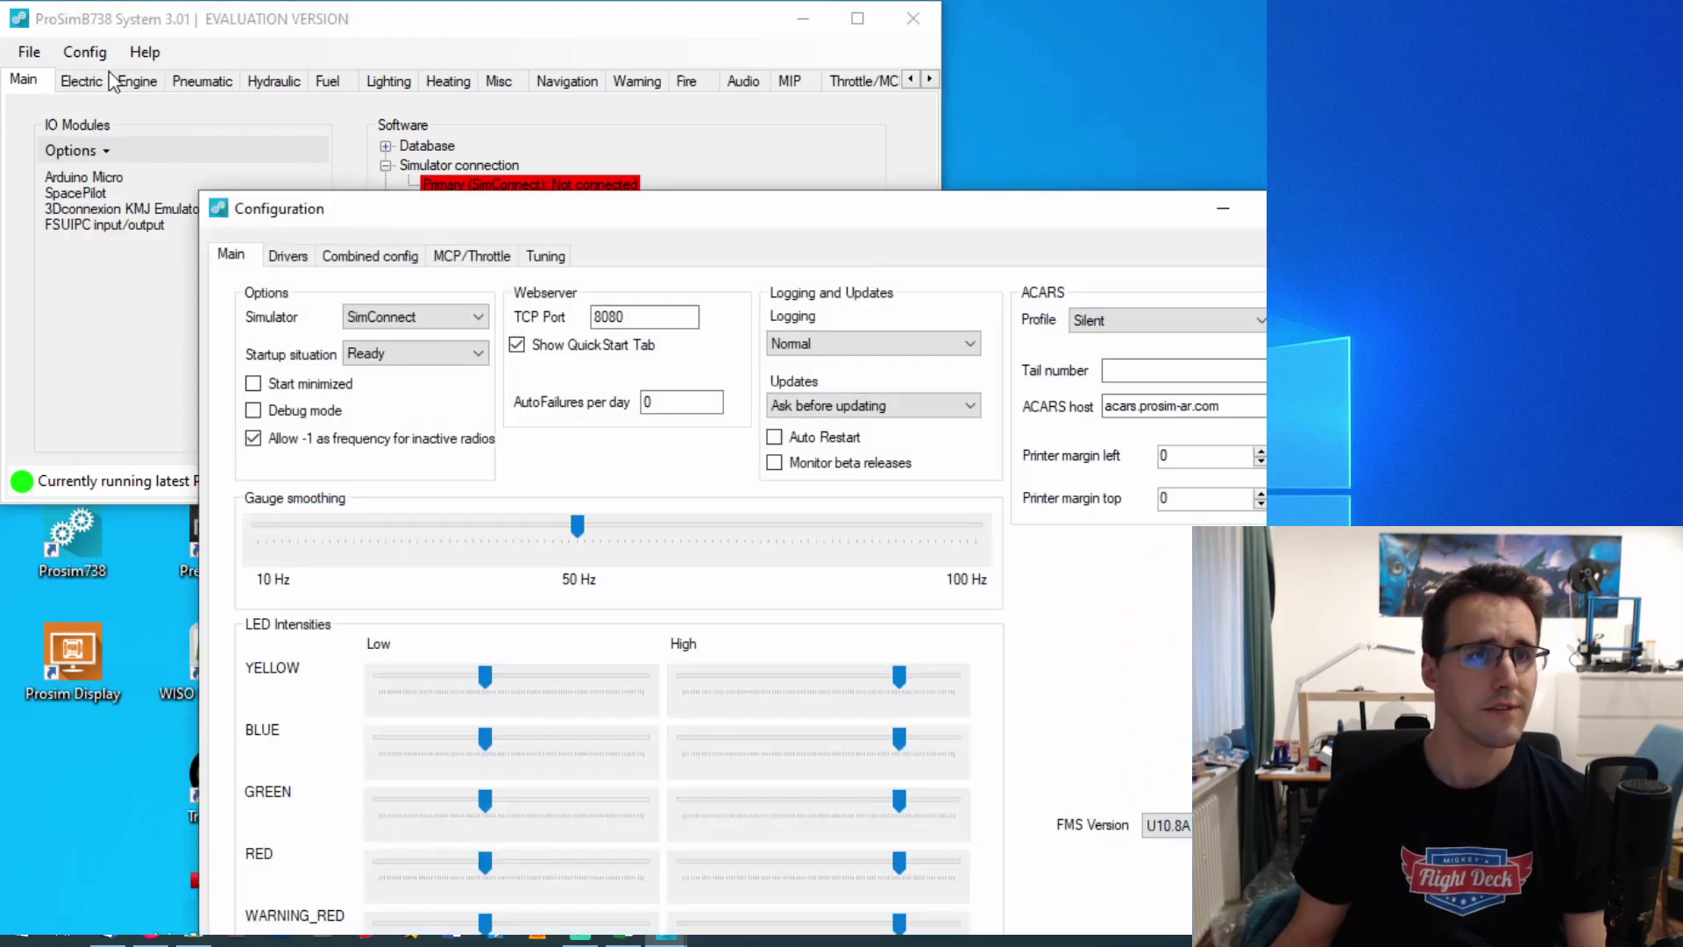
click(357, 256)
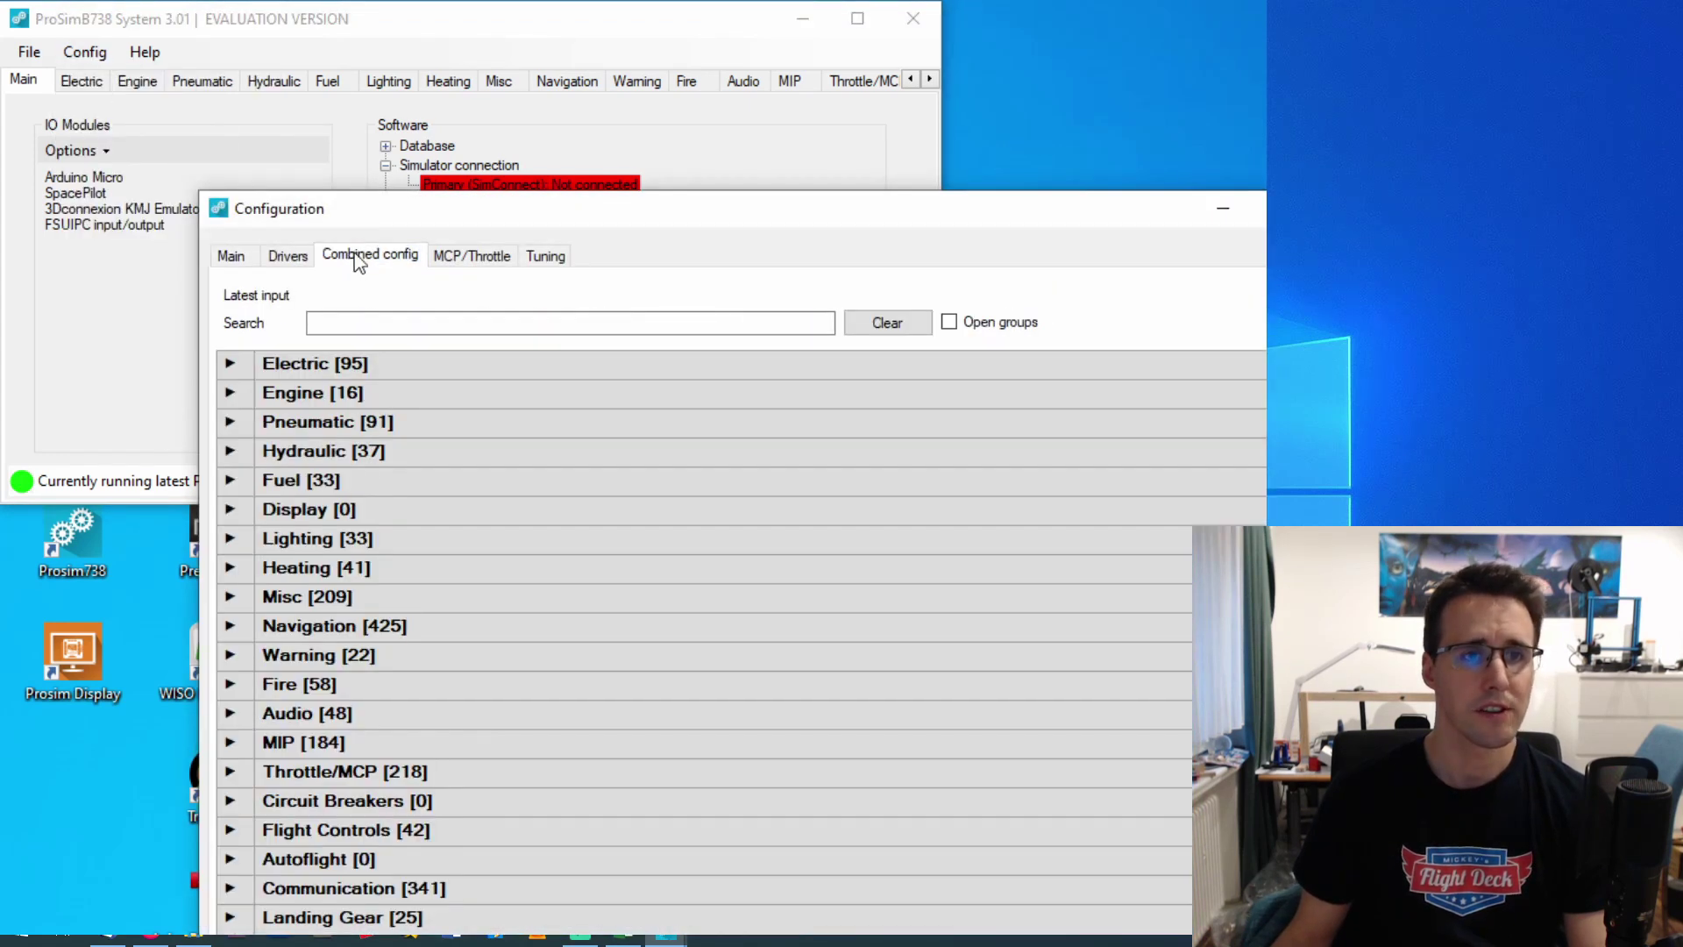
drag(396, 208, 208, 107)
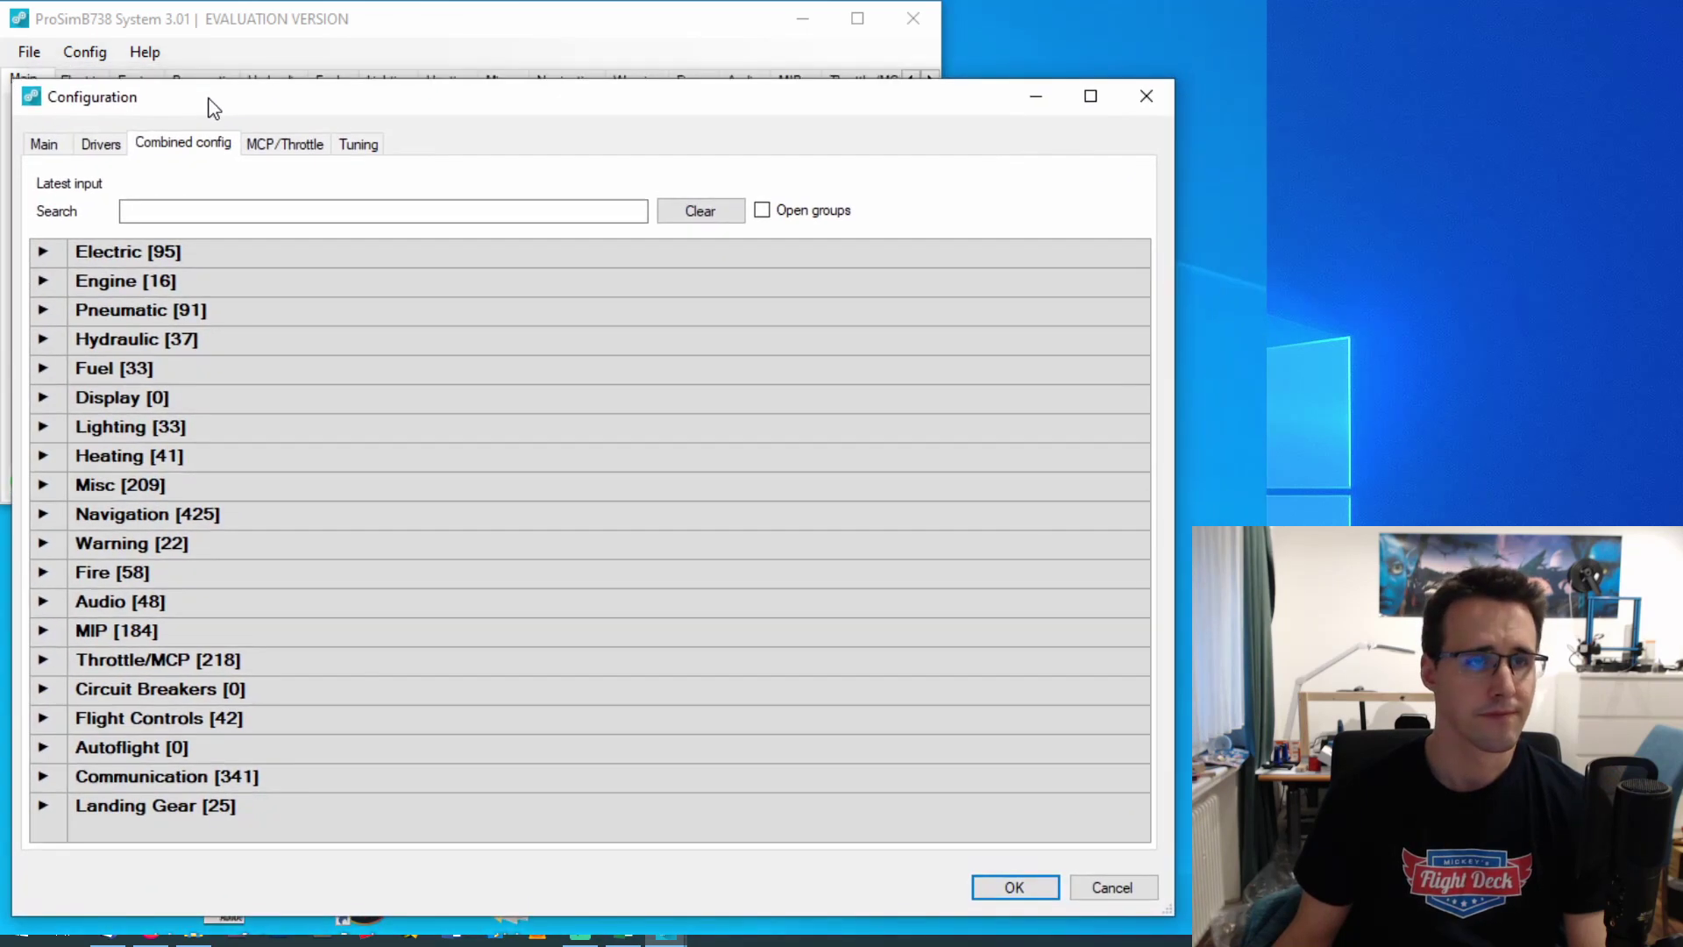
click(43, 313)
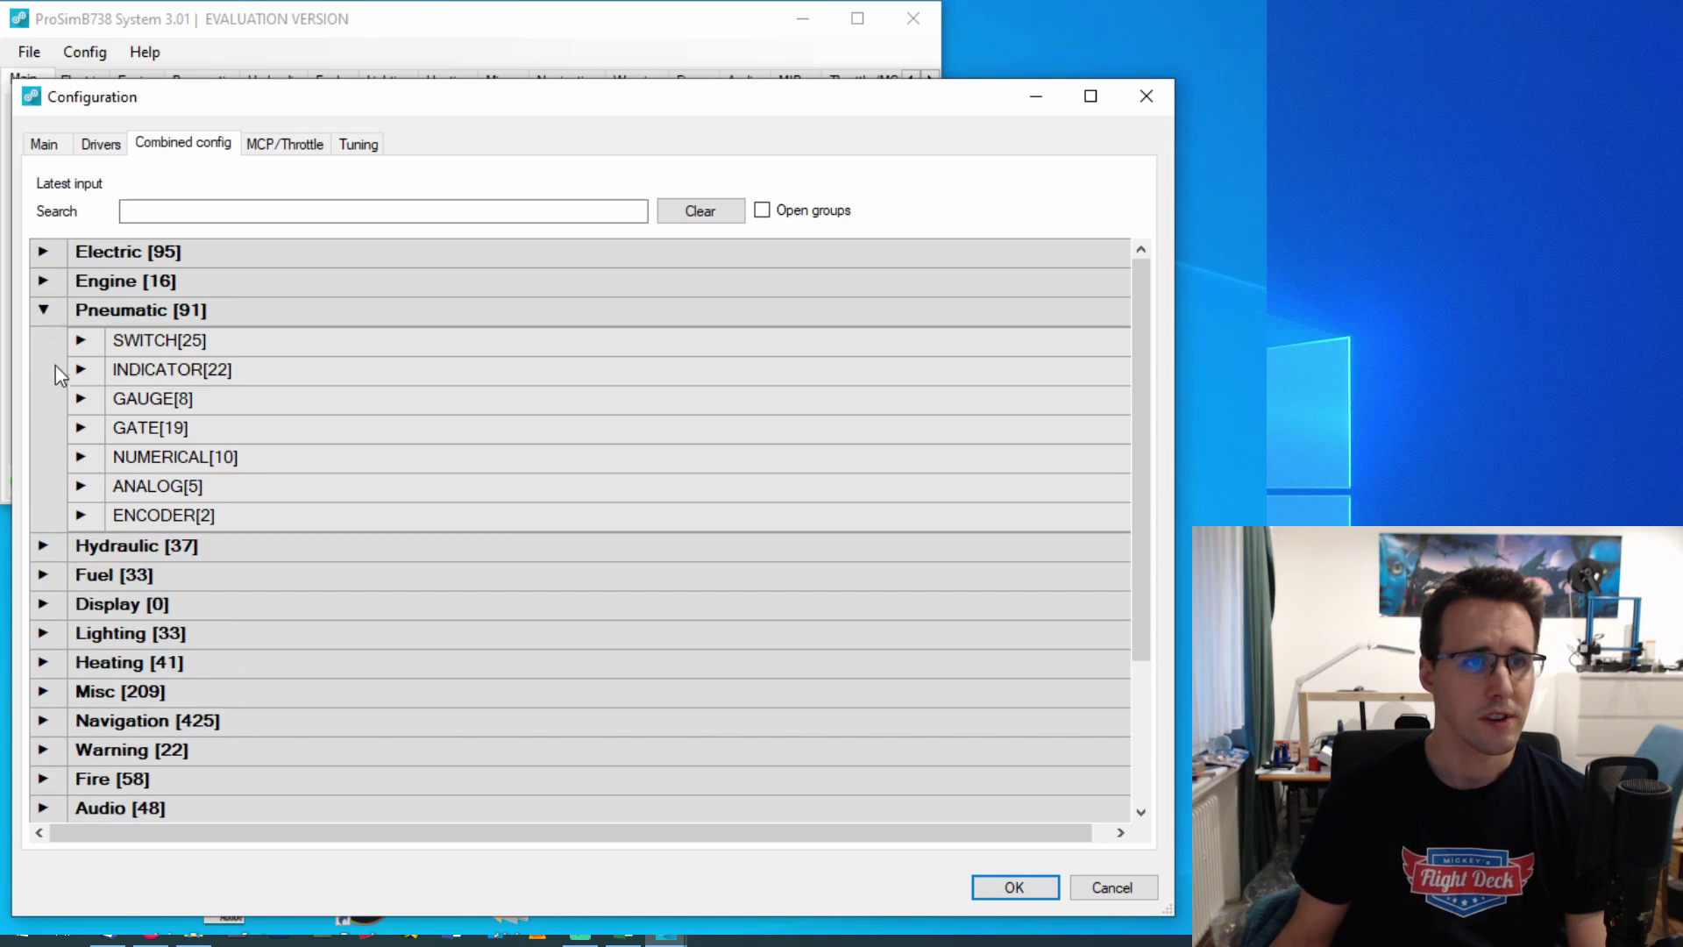
click(79, 491)
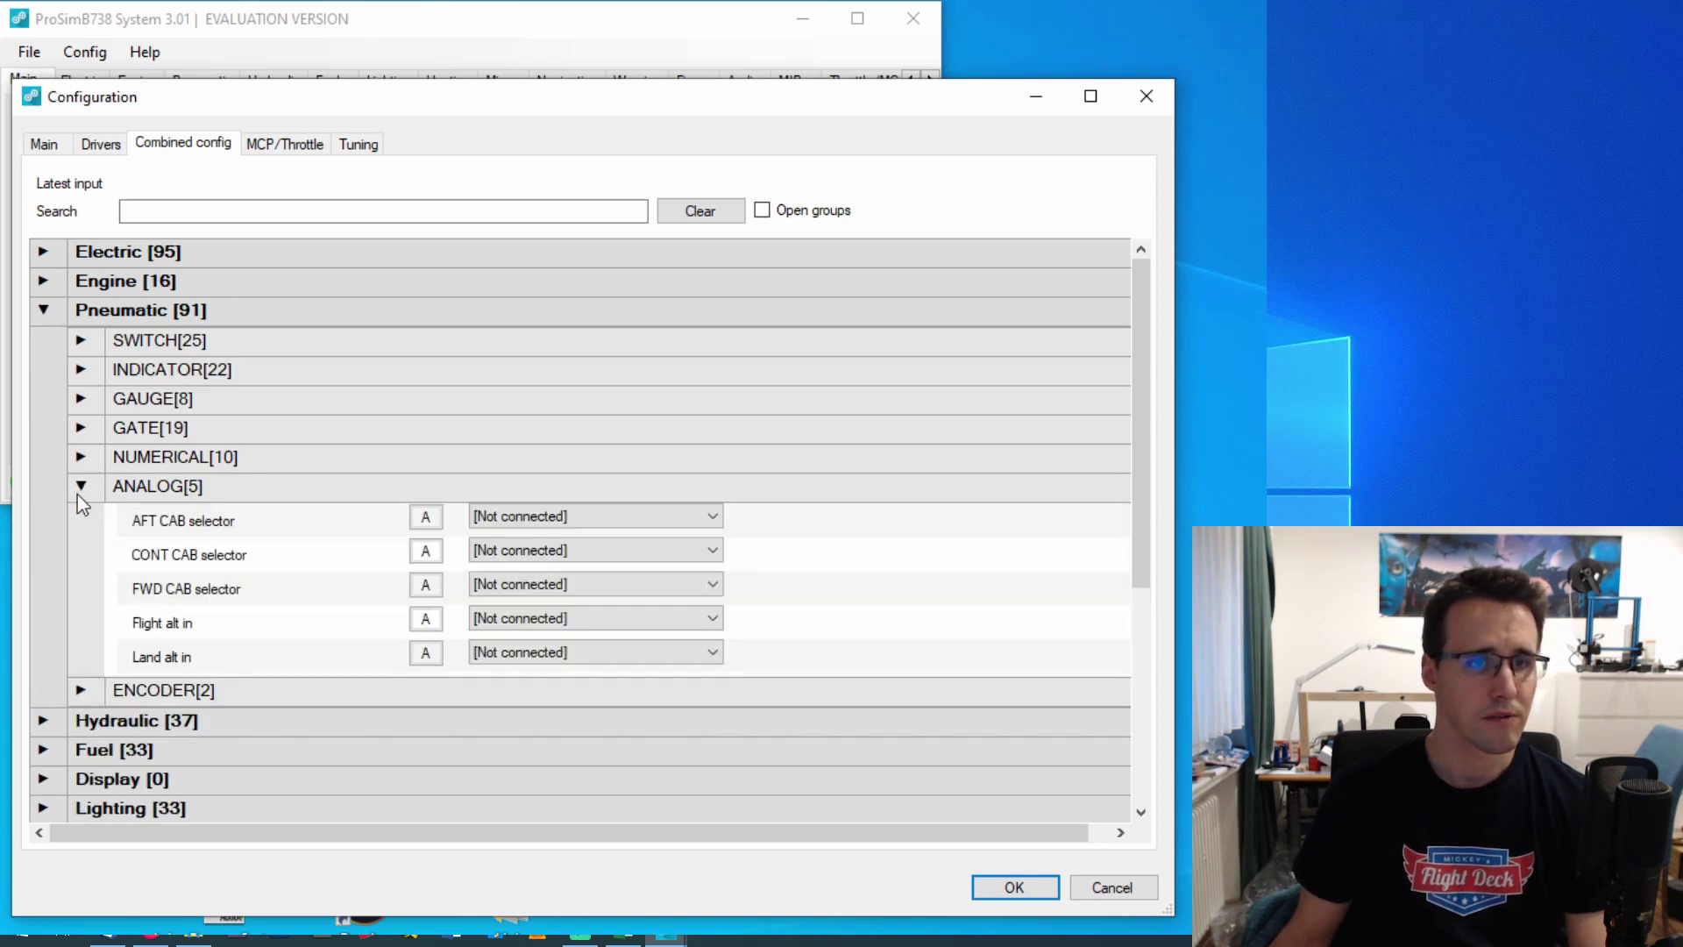
scroll(82, 504, down, 2)
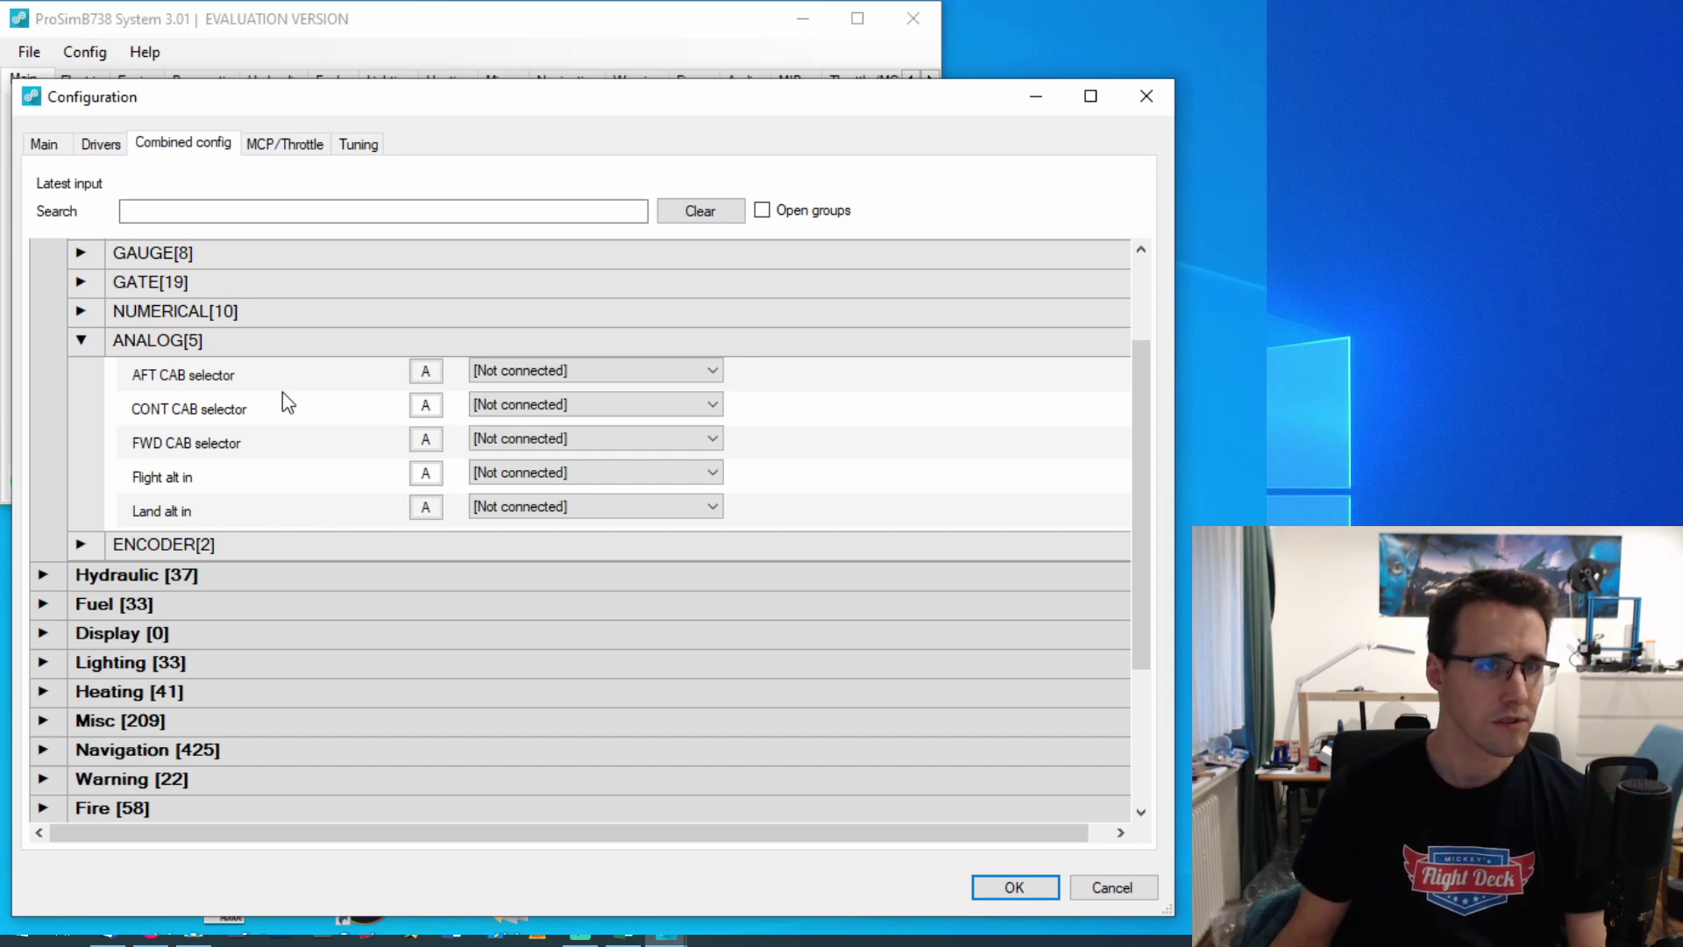
- Connect the CONT CAB, FWD CAB (Y-Rotation) and AFT CAB selectors to the Arduino Micro
click(586, 405)
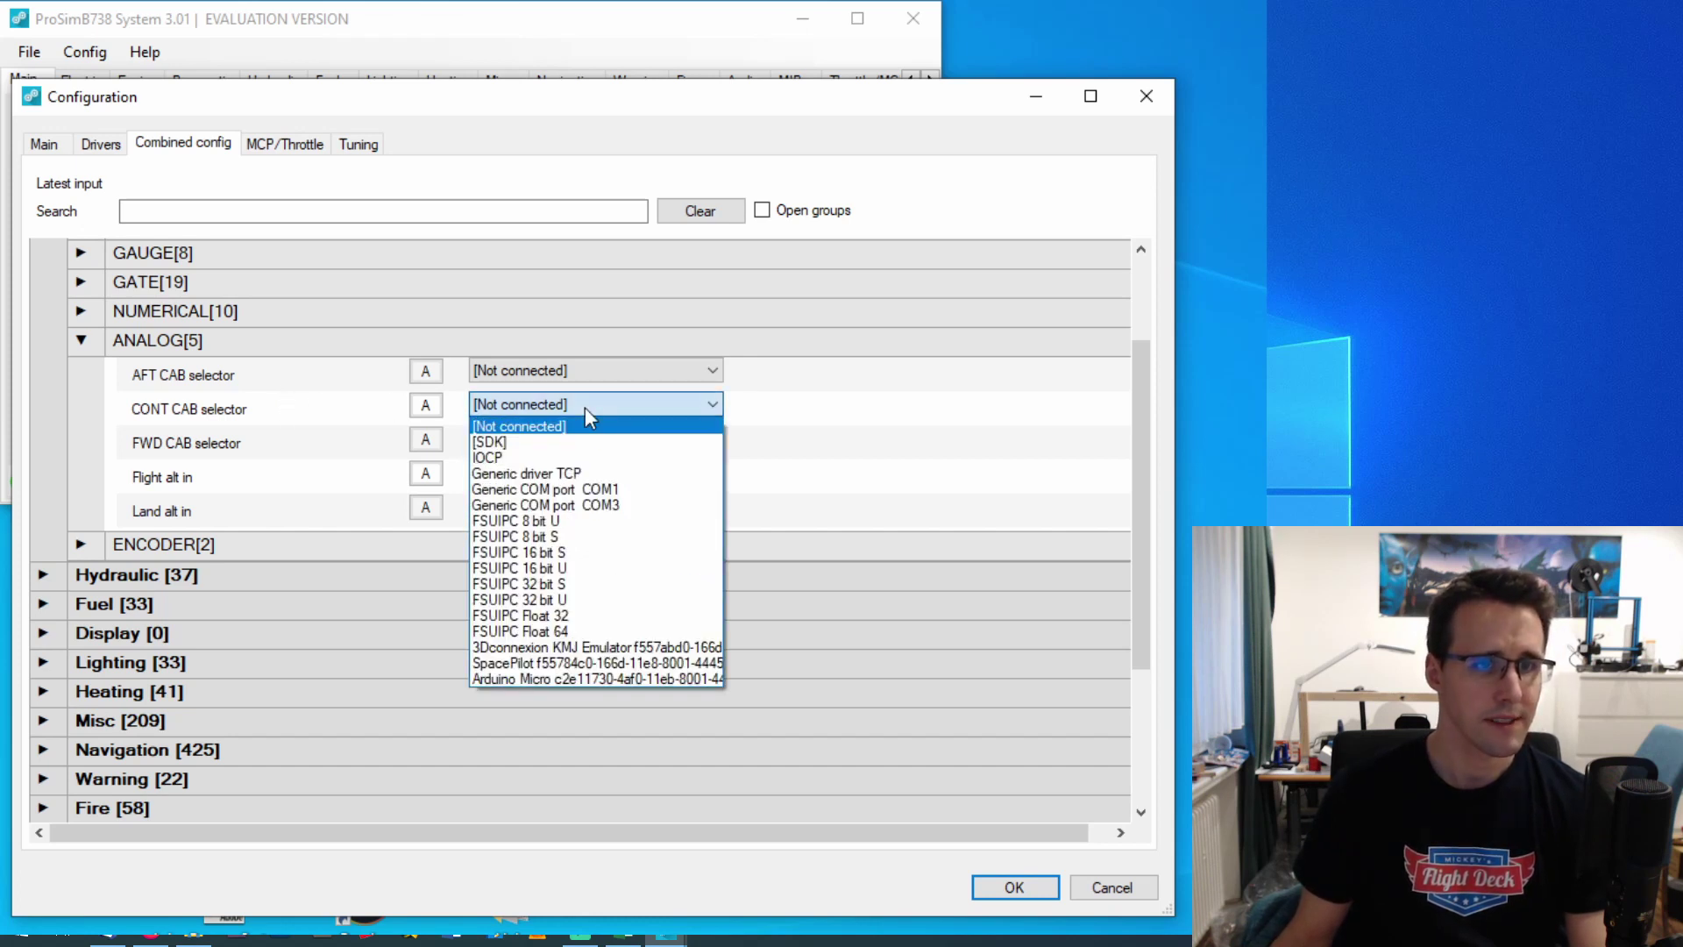
click(557, 677)
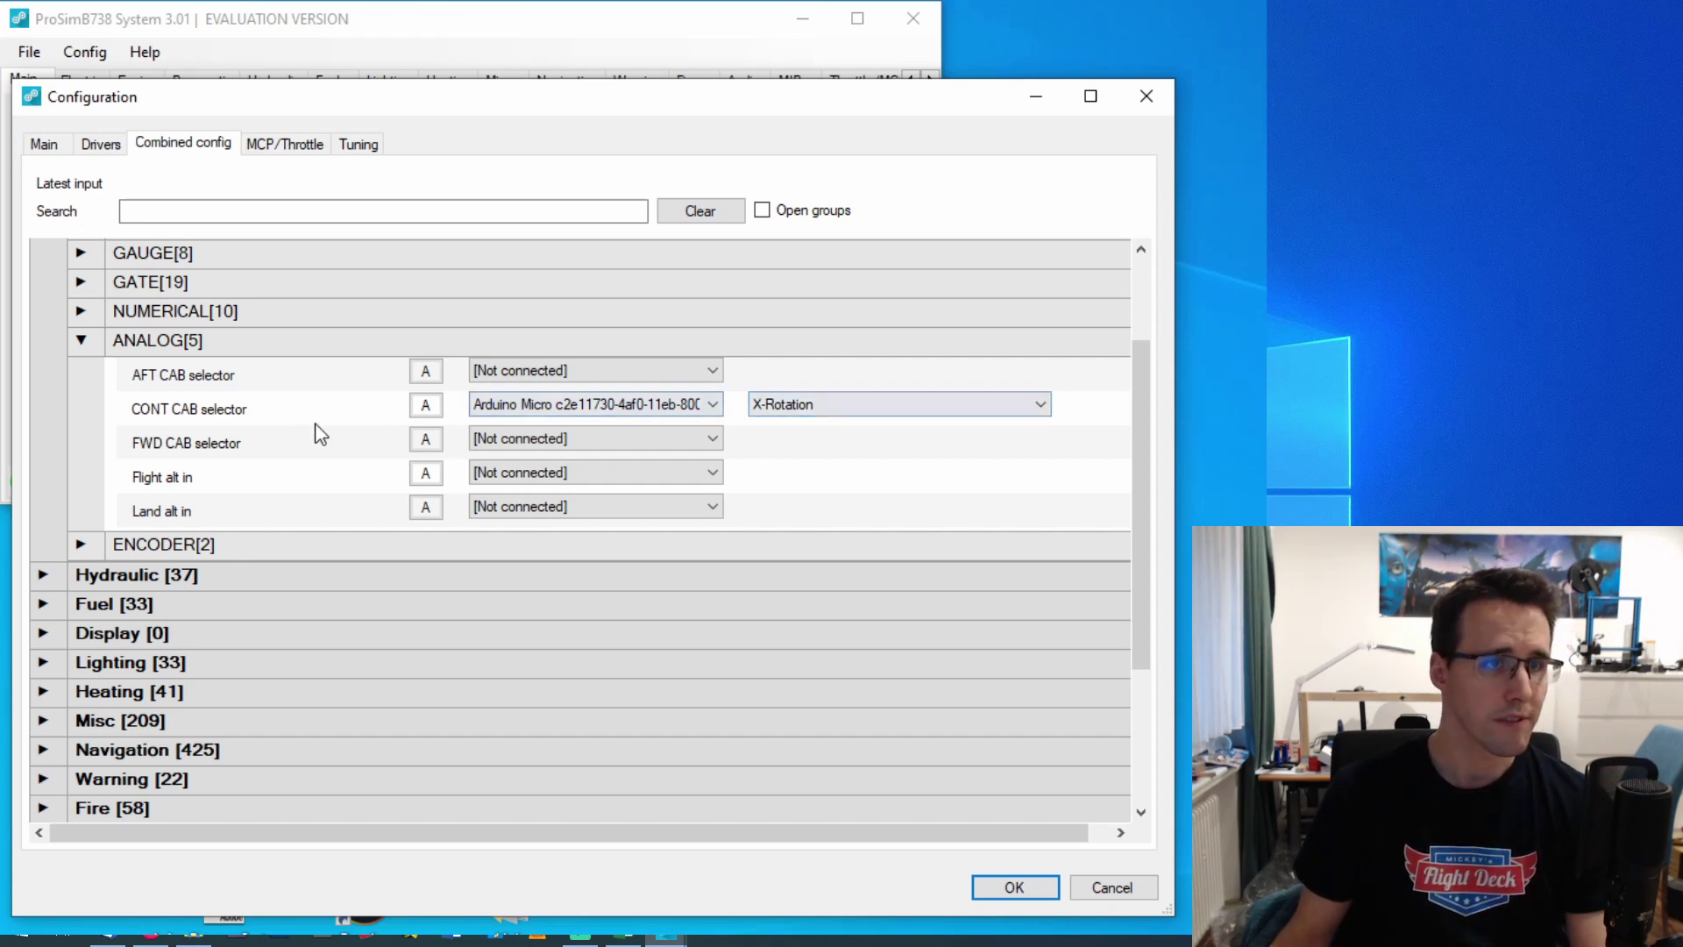
click(535, 438)
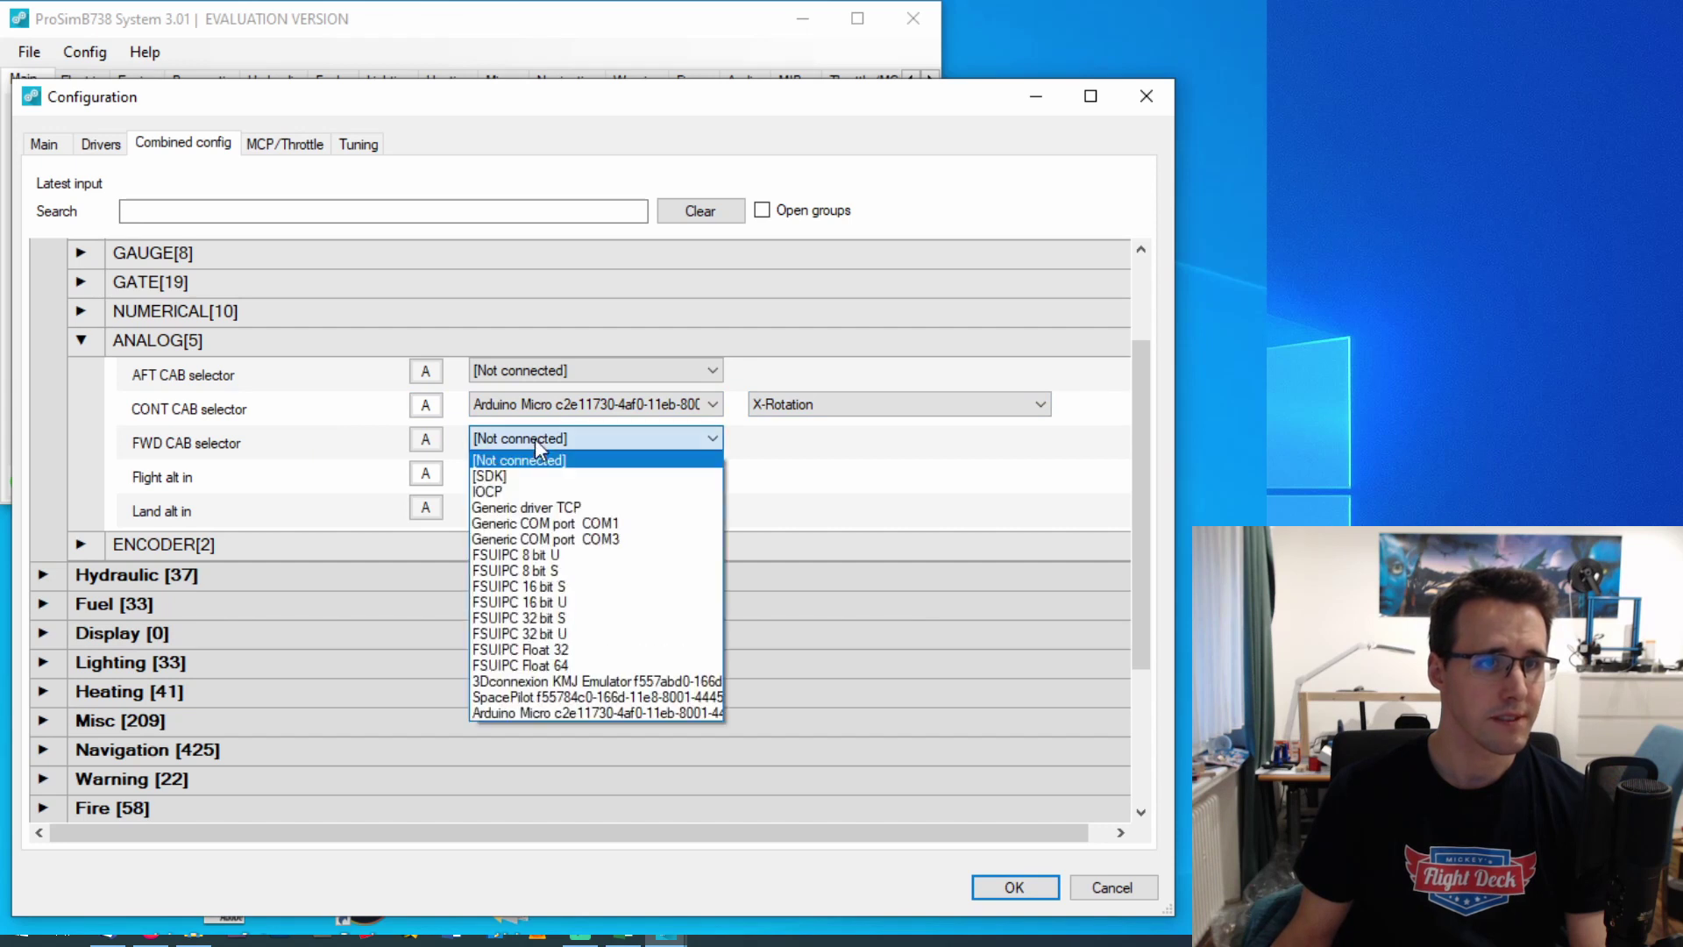
click(534, 713)
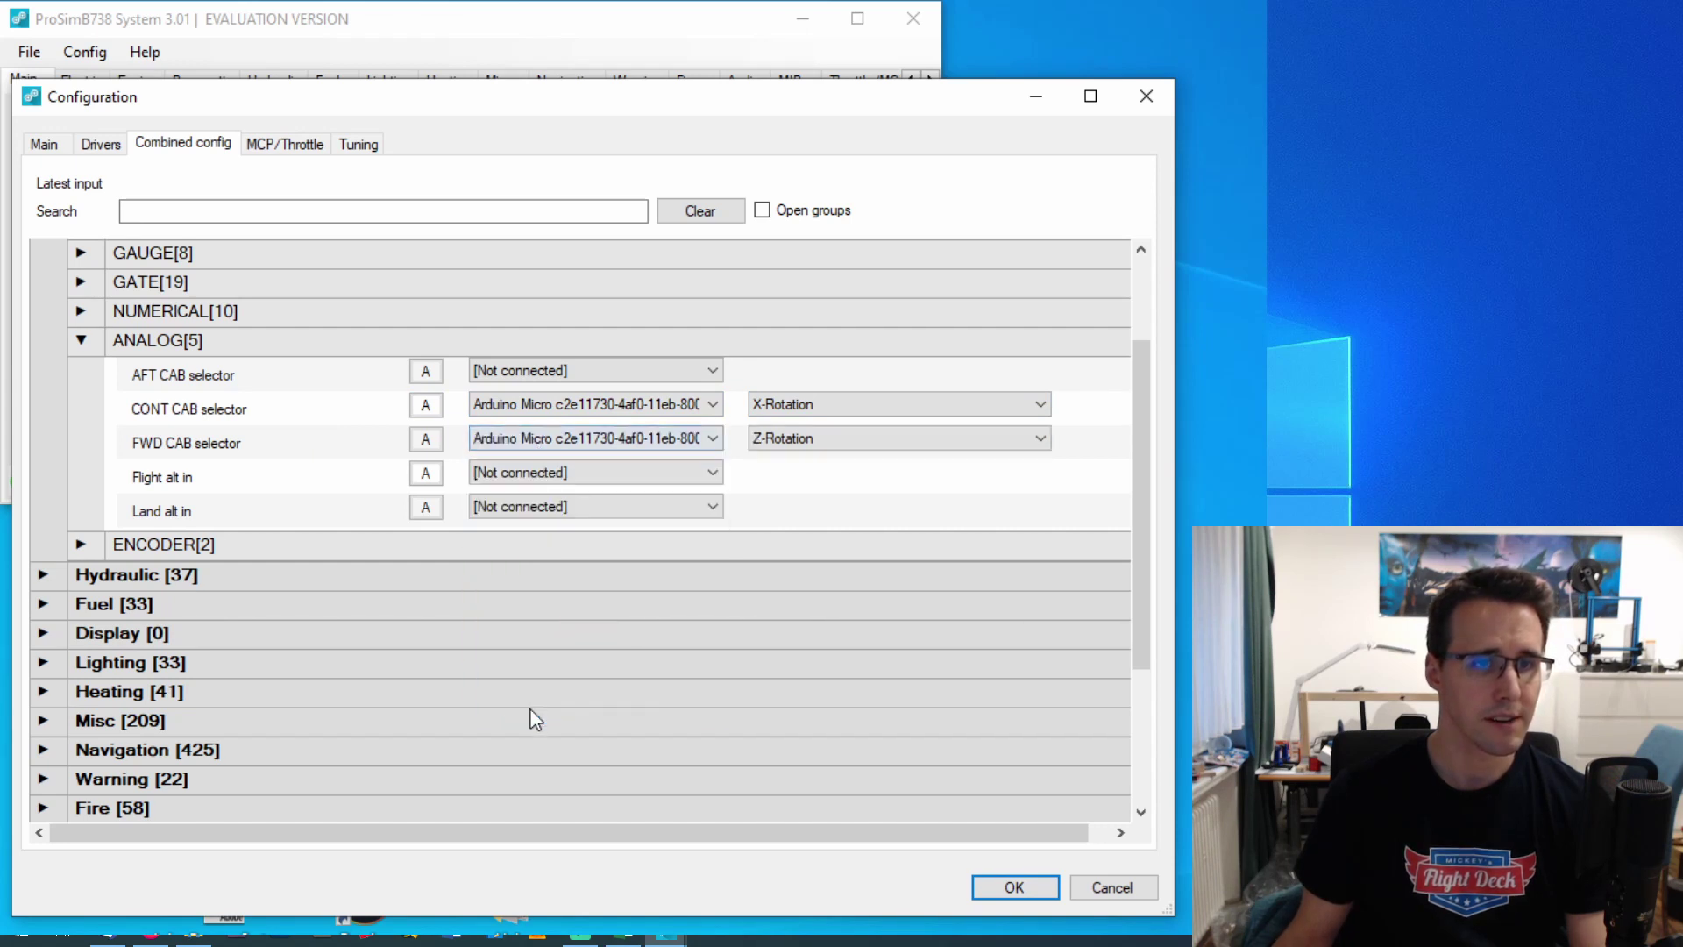
click(822, 438)
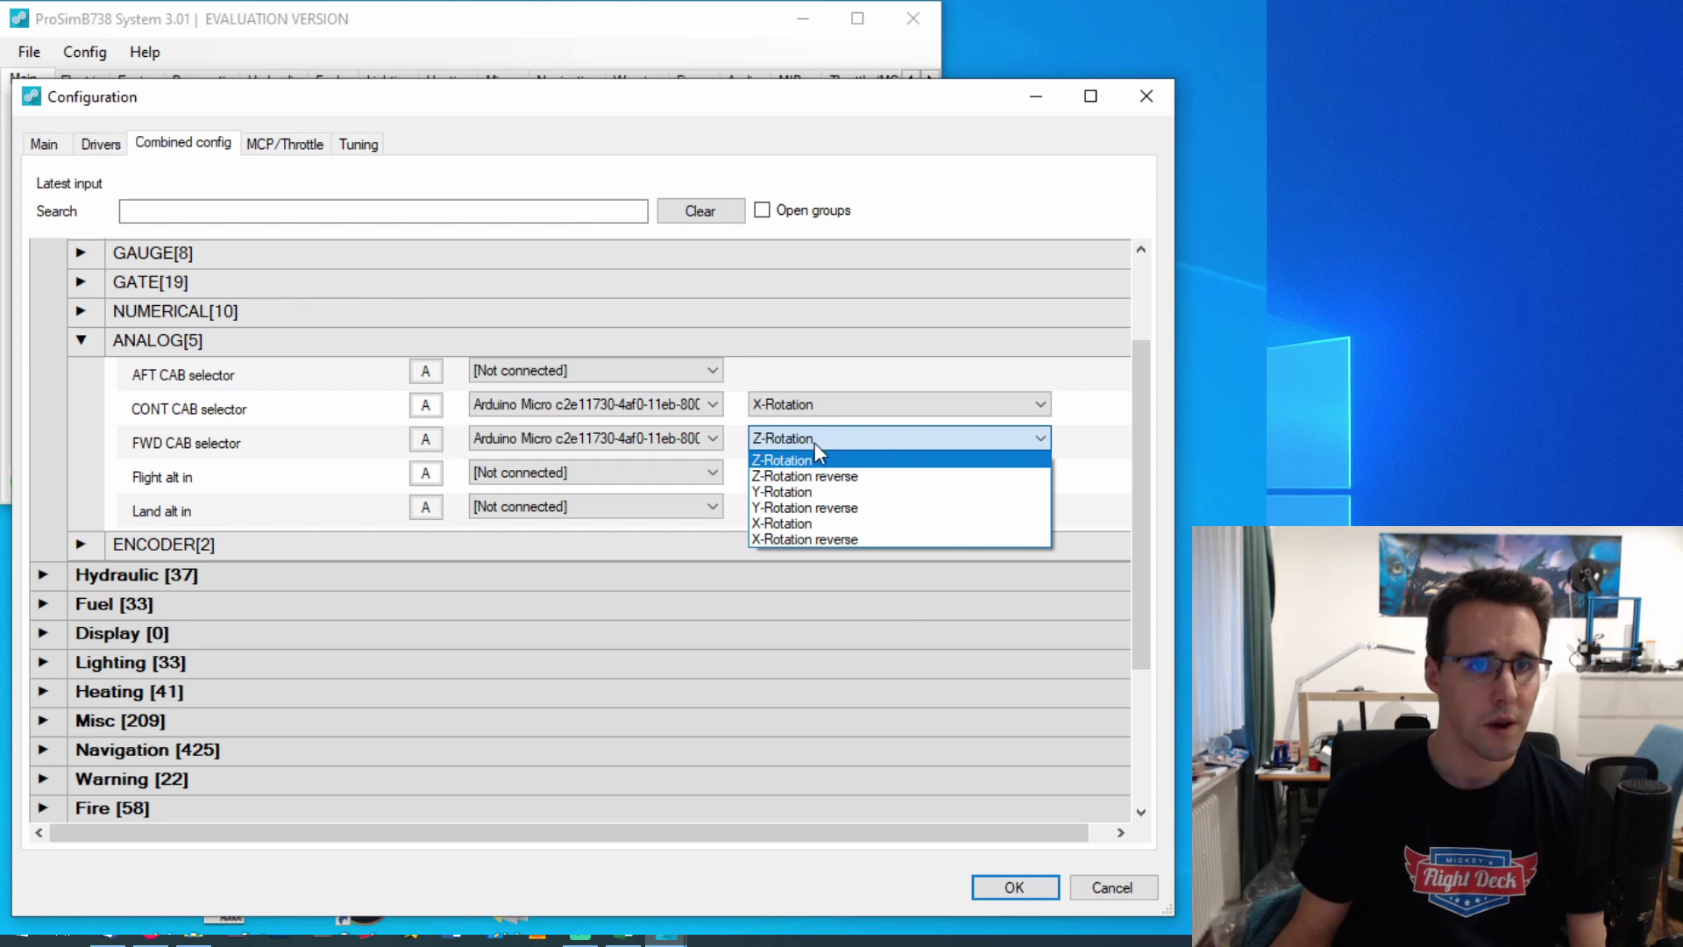
click(799, 492)
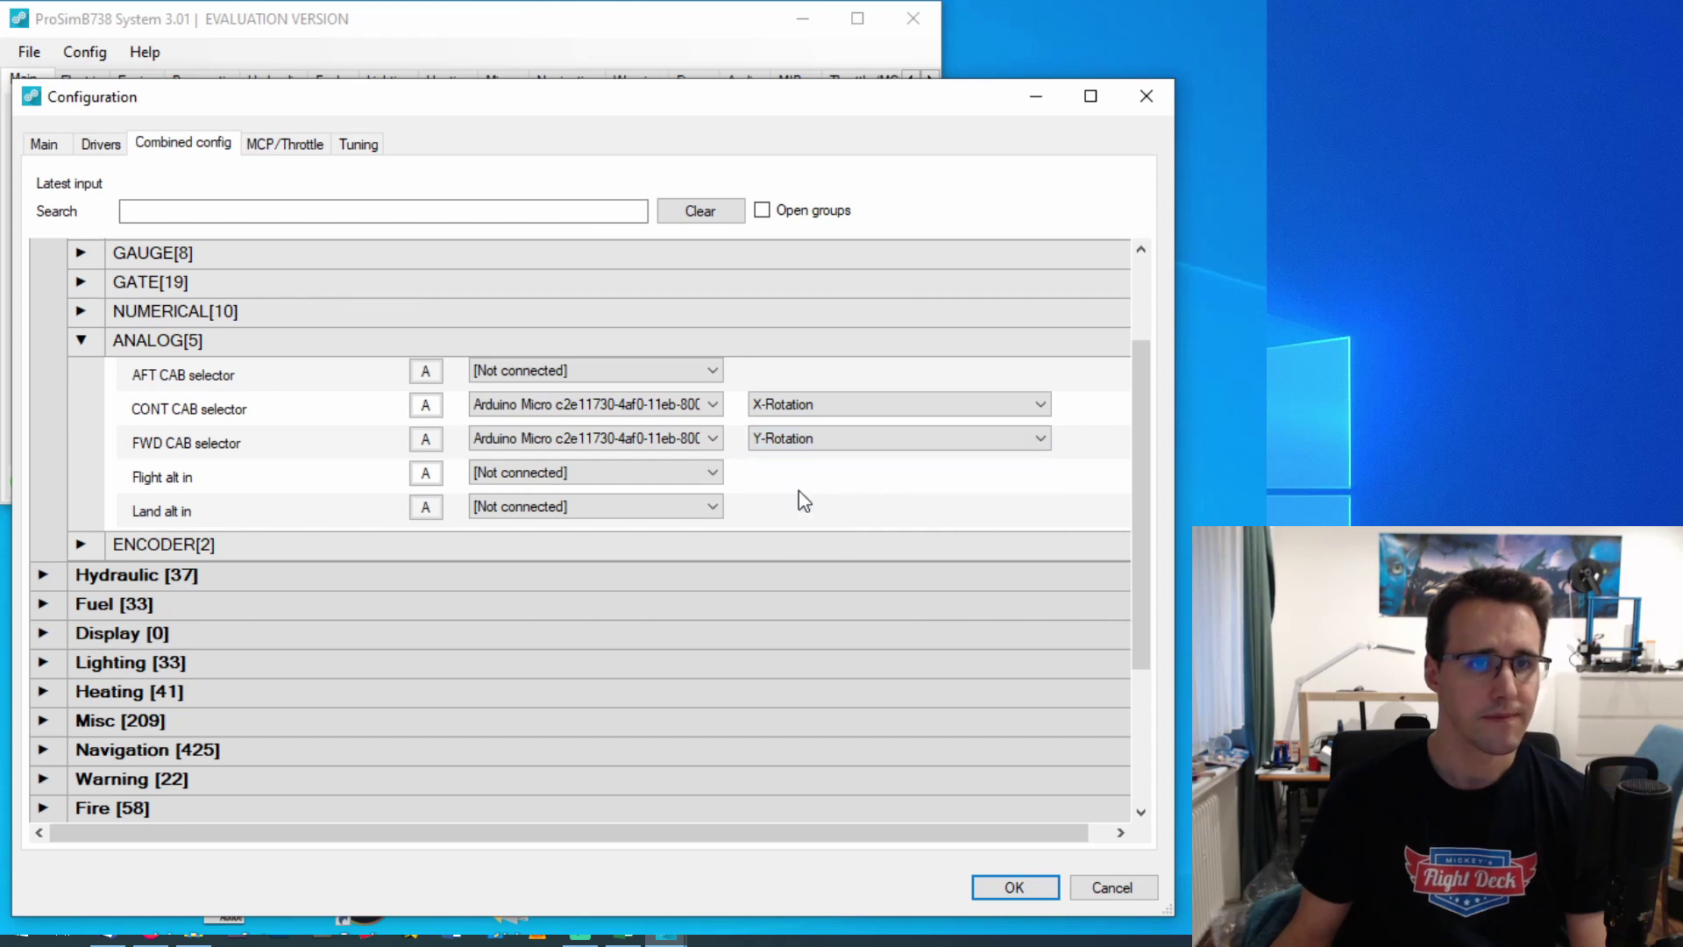
click(585, 370)
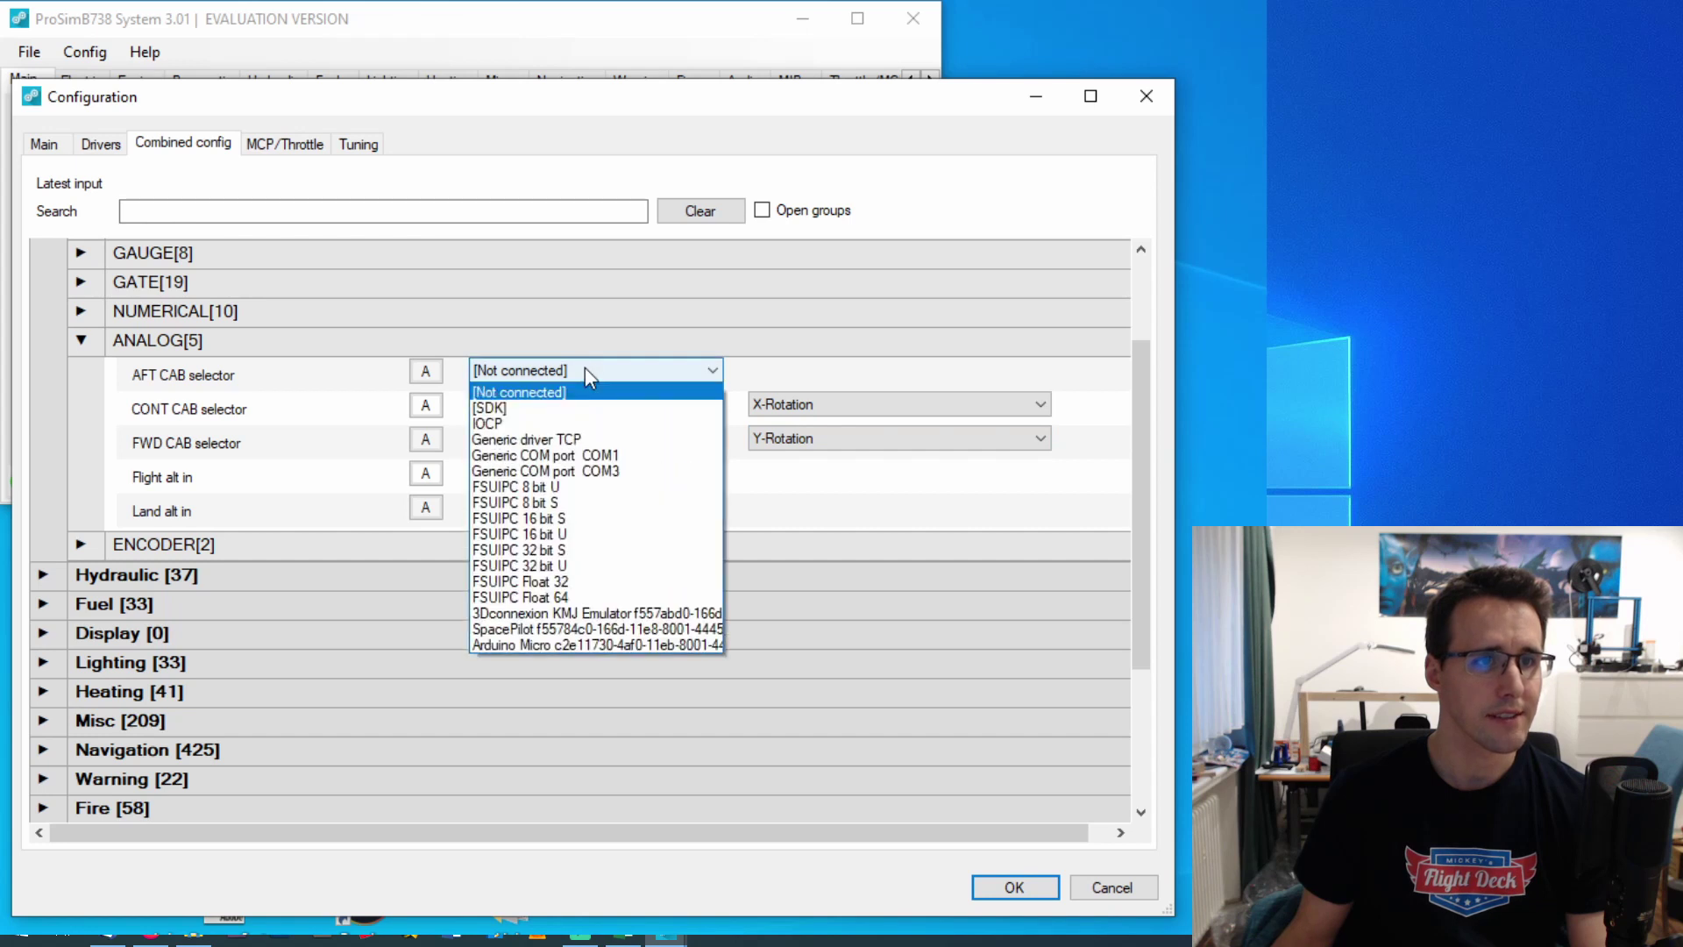
click(587, 643)
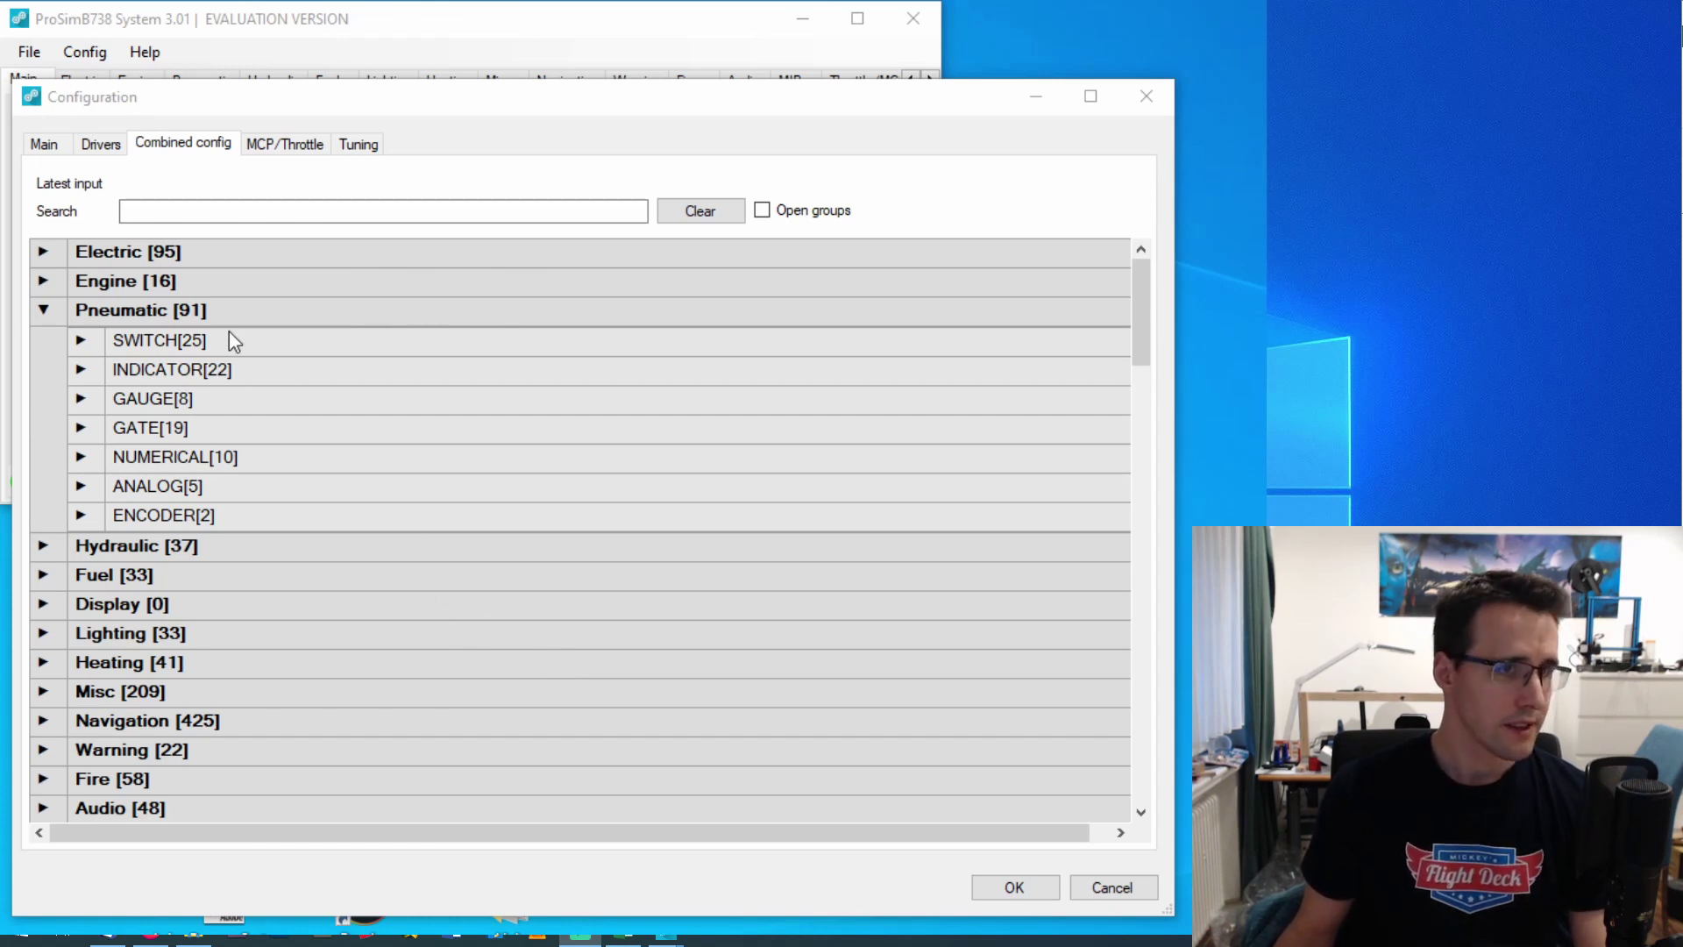
click(80, 340)
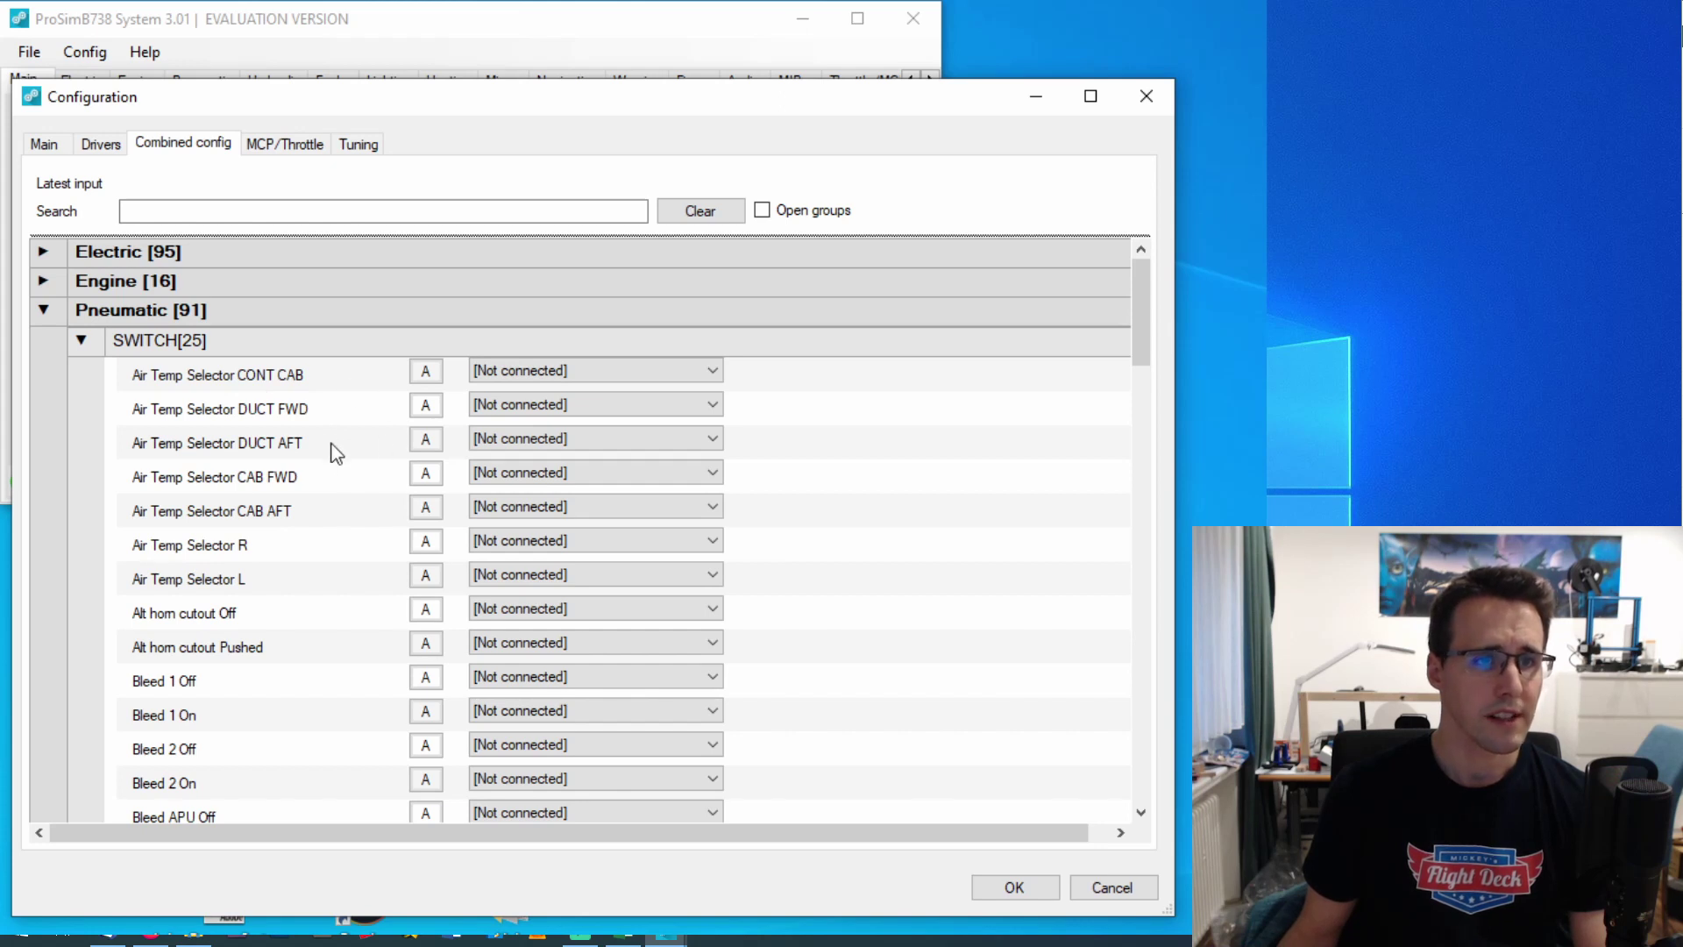
drag(1138, 333, 1103, 649)
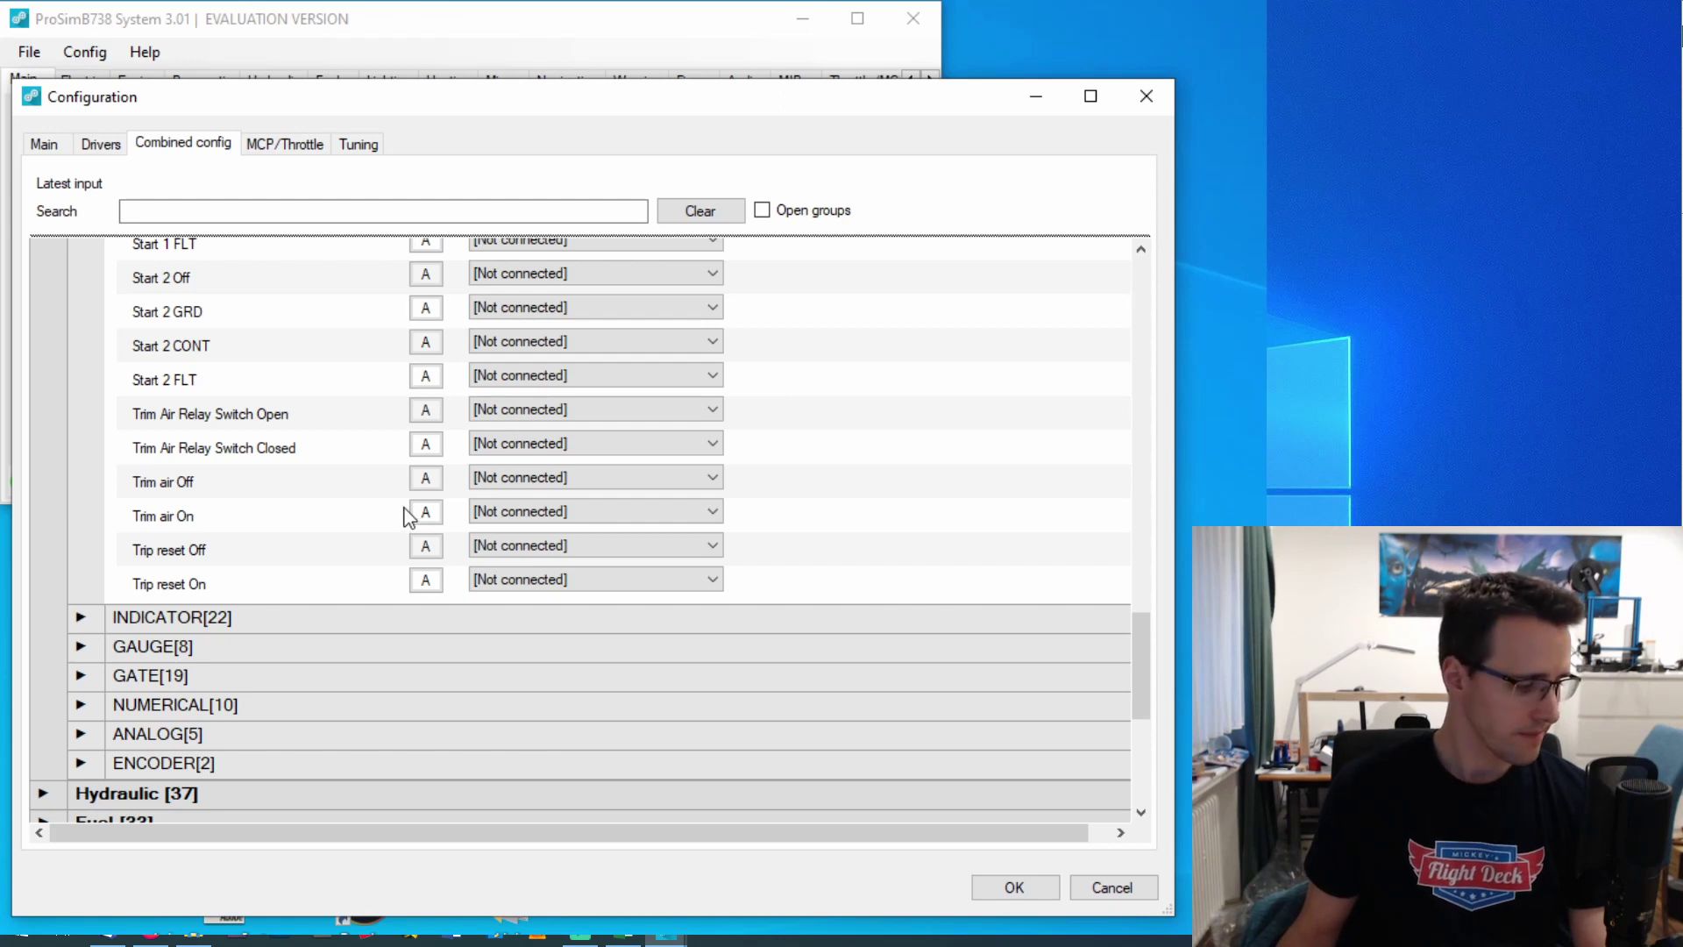
scroll(409, 516, up, 10)
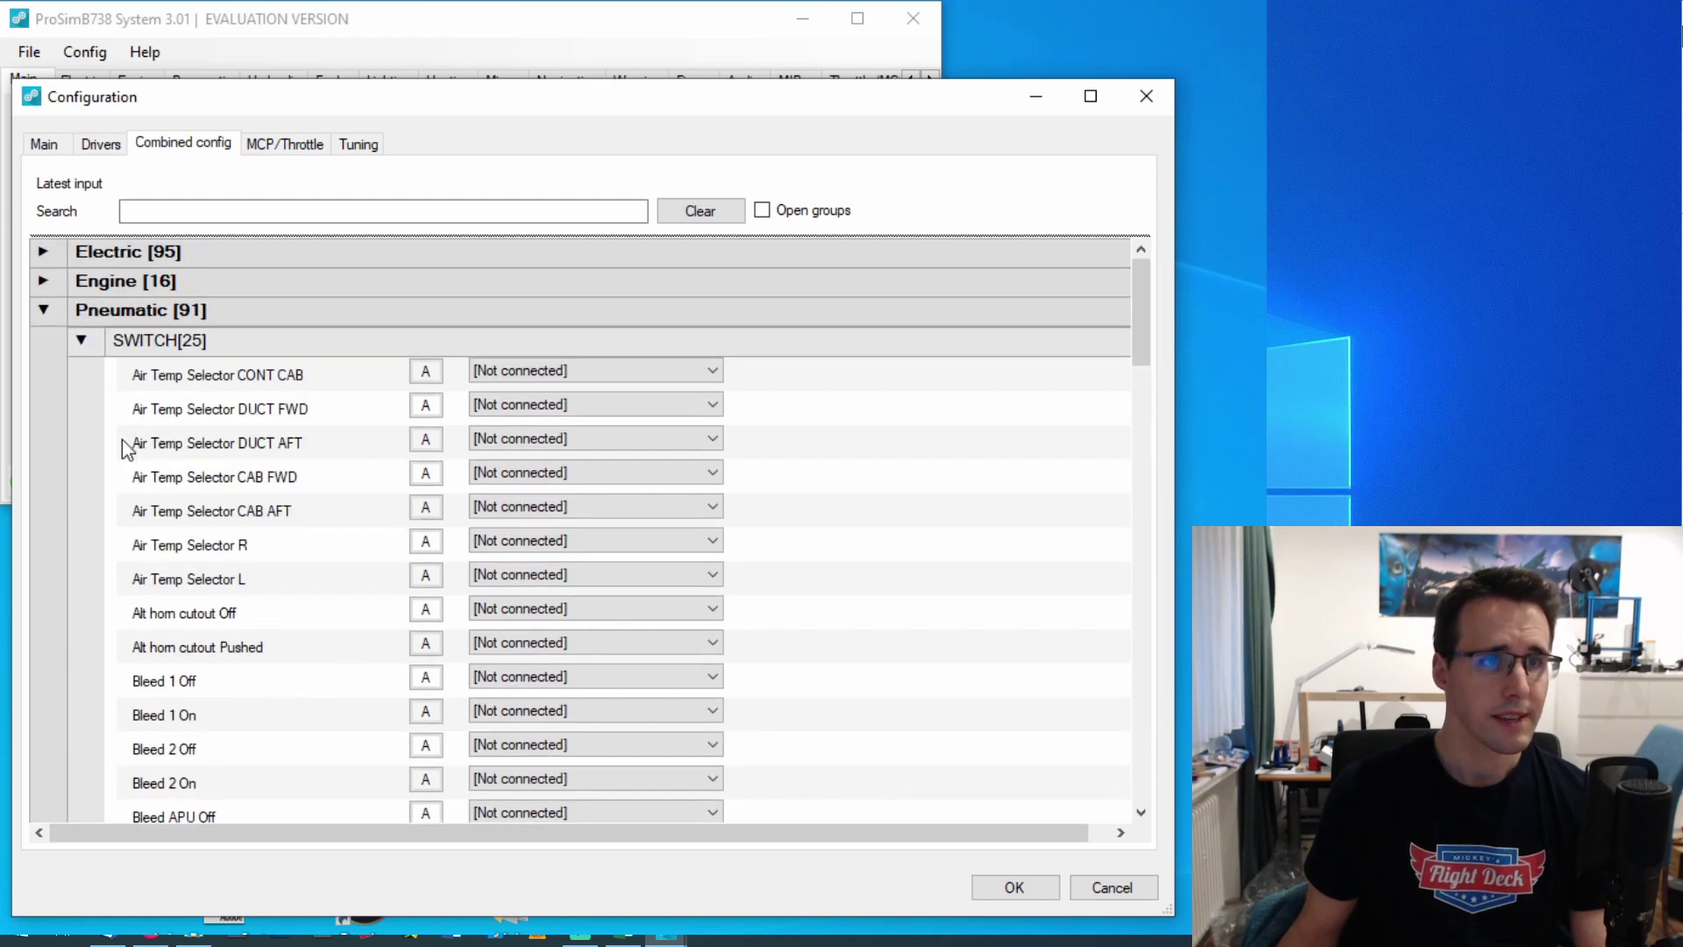
click(81, 341)
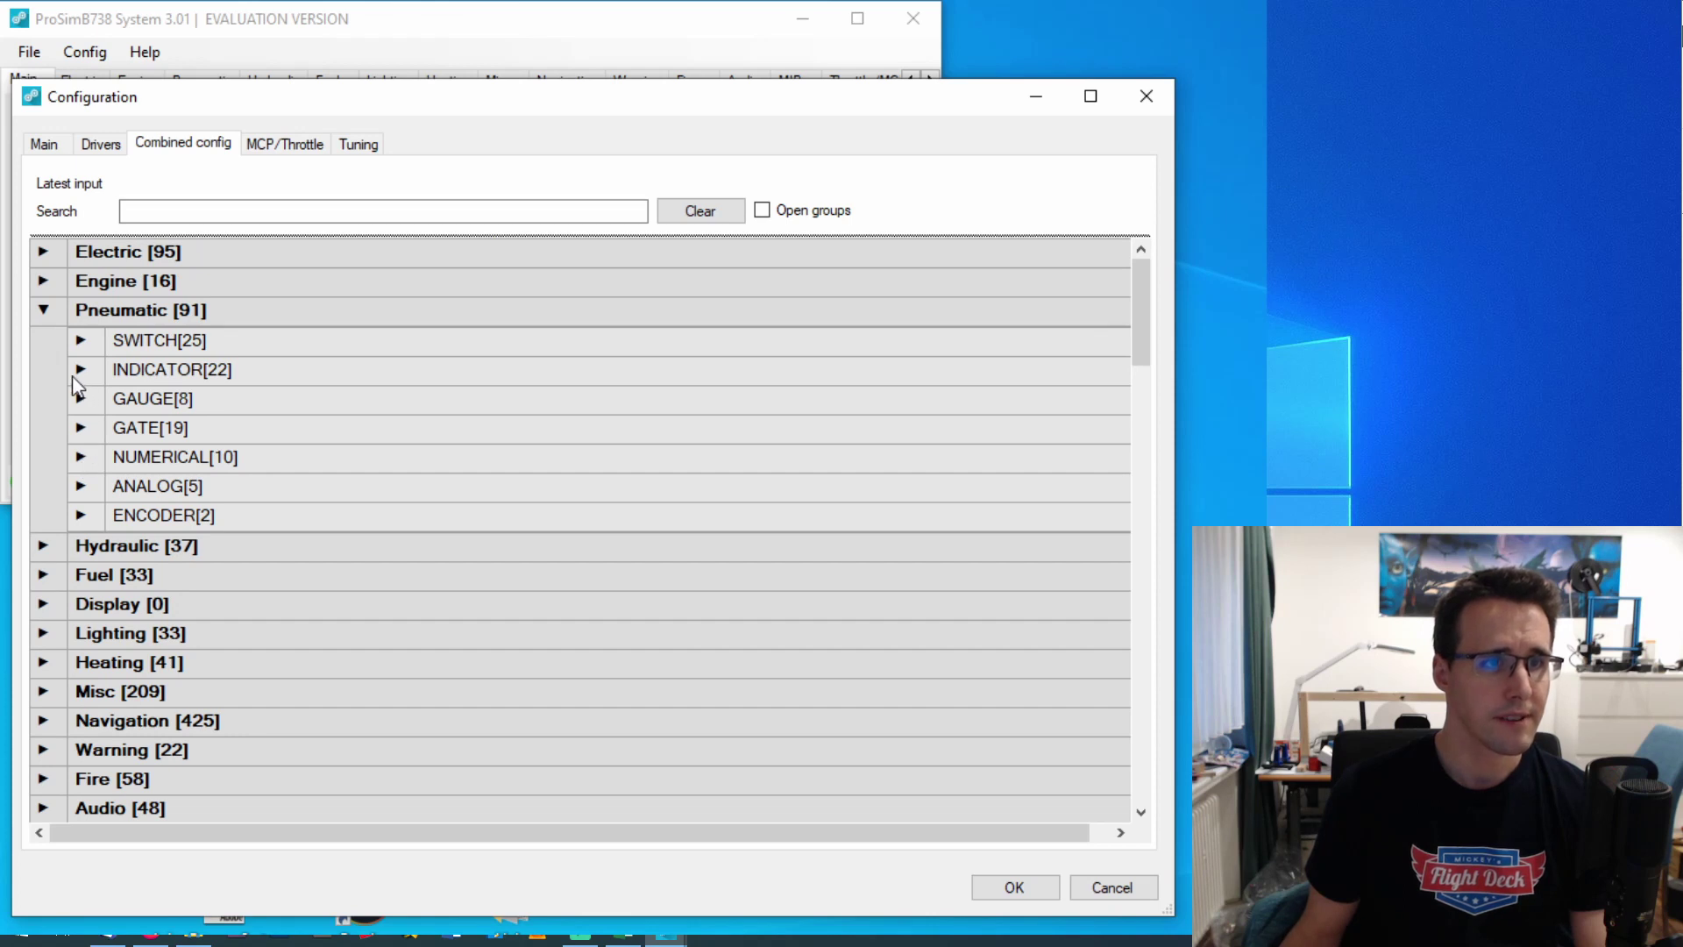
click(77, 372)
scroll(316, 575, down, 4)
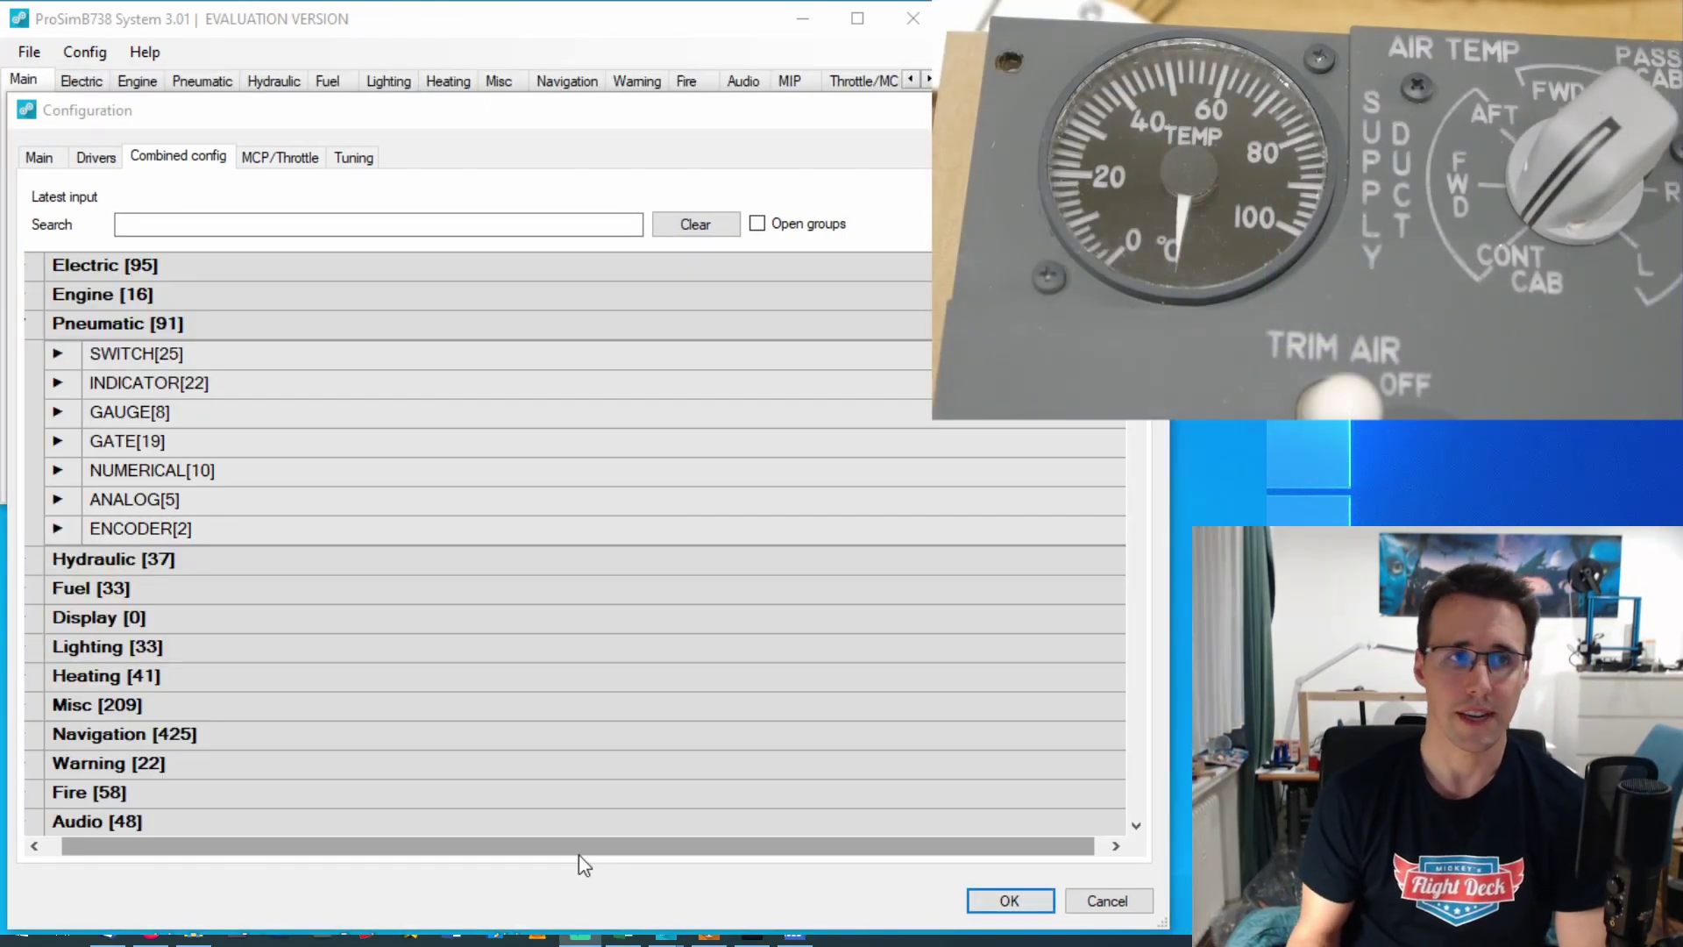
- Expand the Pneumatic GAUGE group down to the Cabin temperature sliders, -15 to 100
click(58, 412)
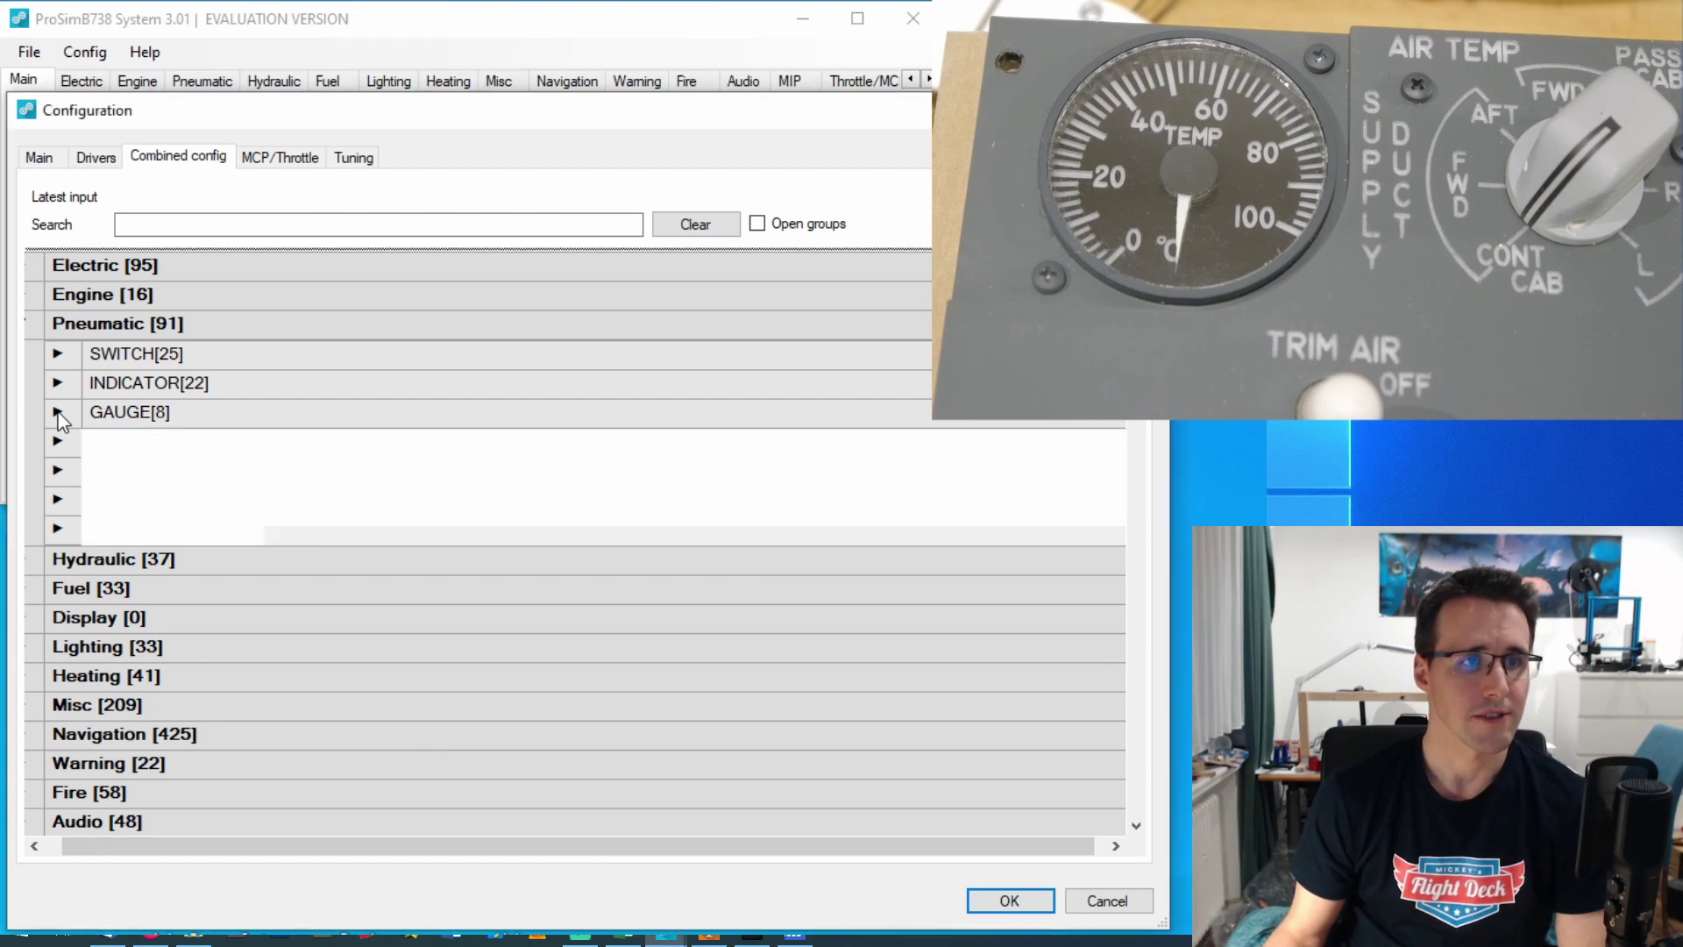
scroll(53, 498, down, 5)
scroll(49, 503, down, 10)
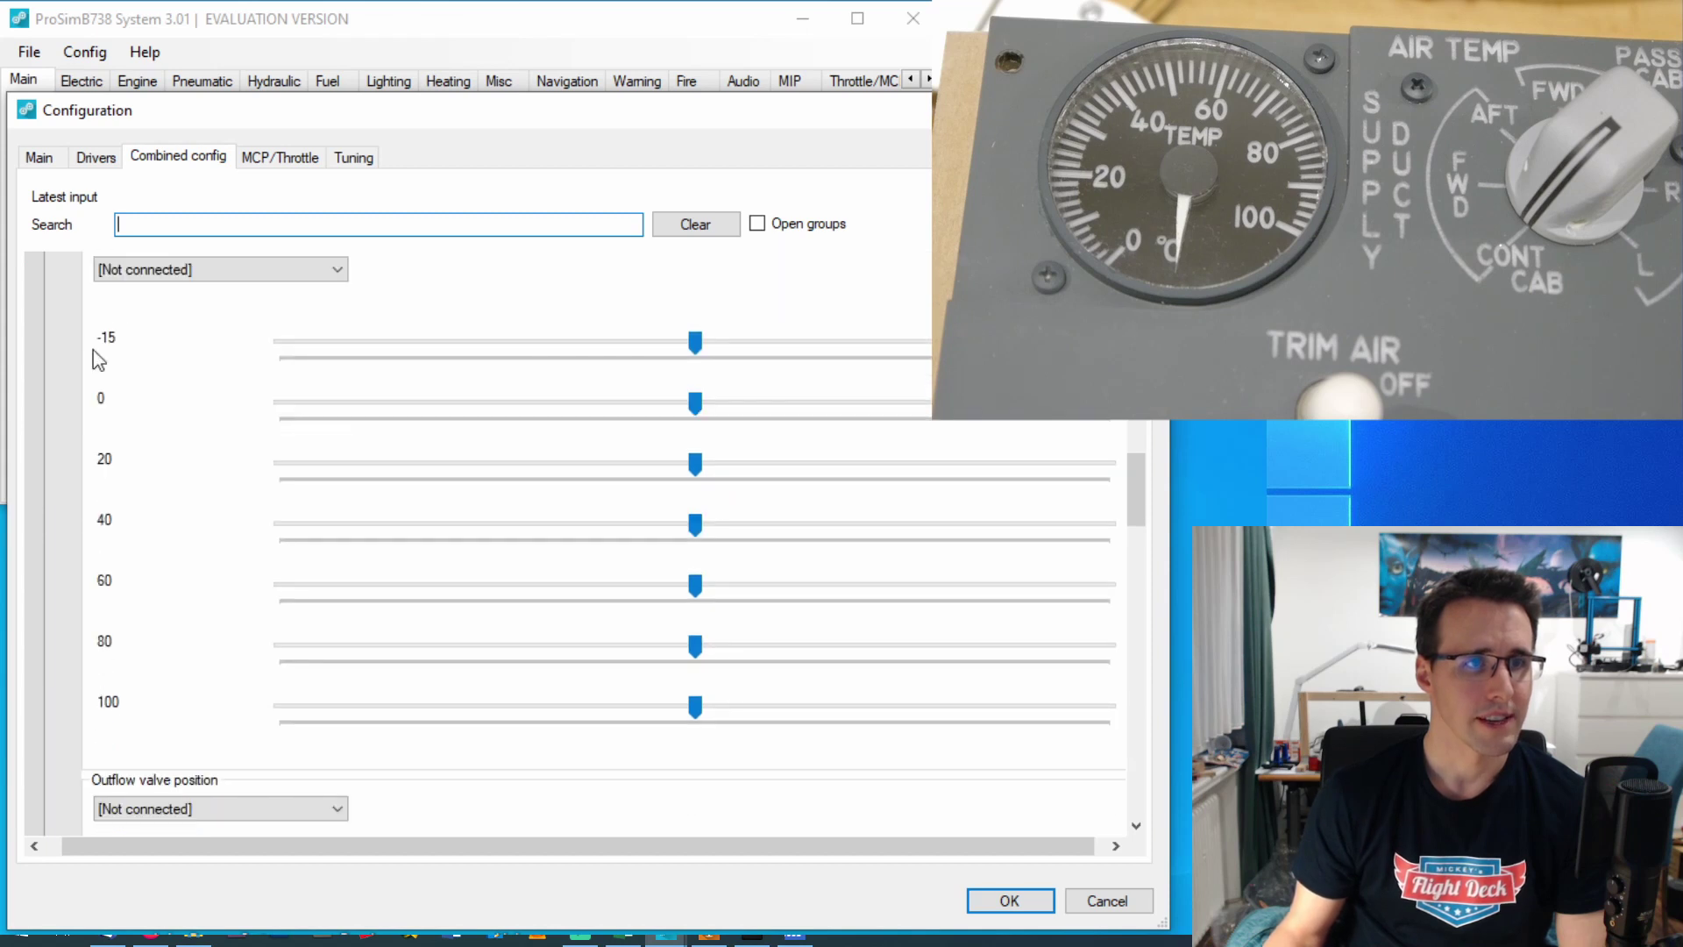
scroll(83, 326, up, 3)
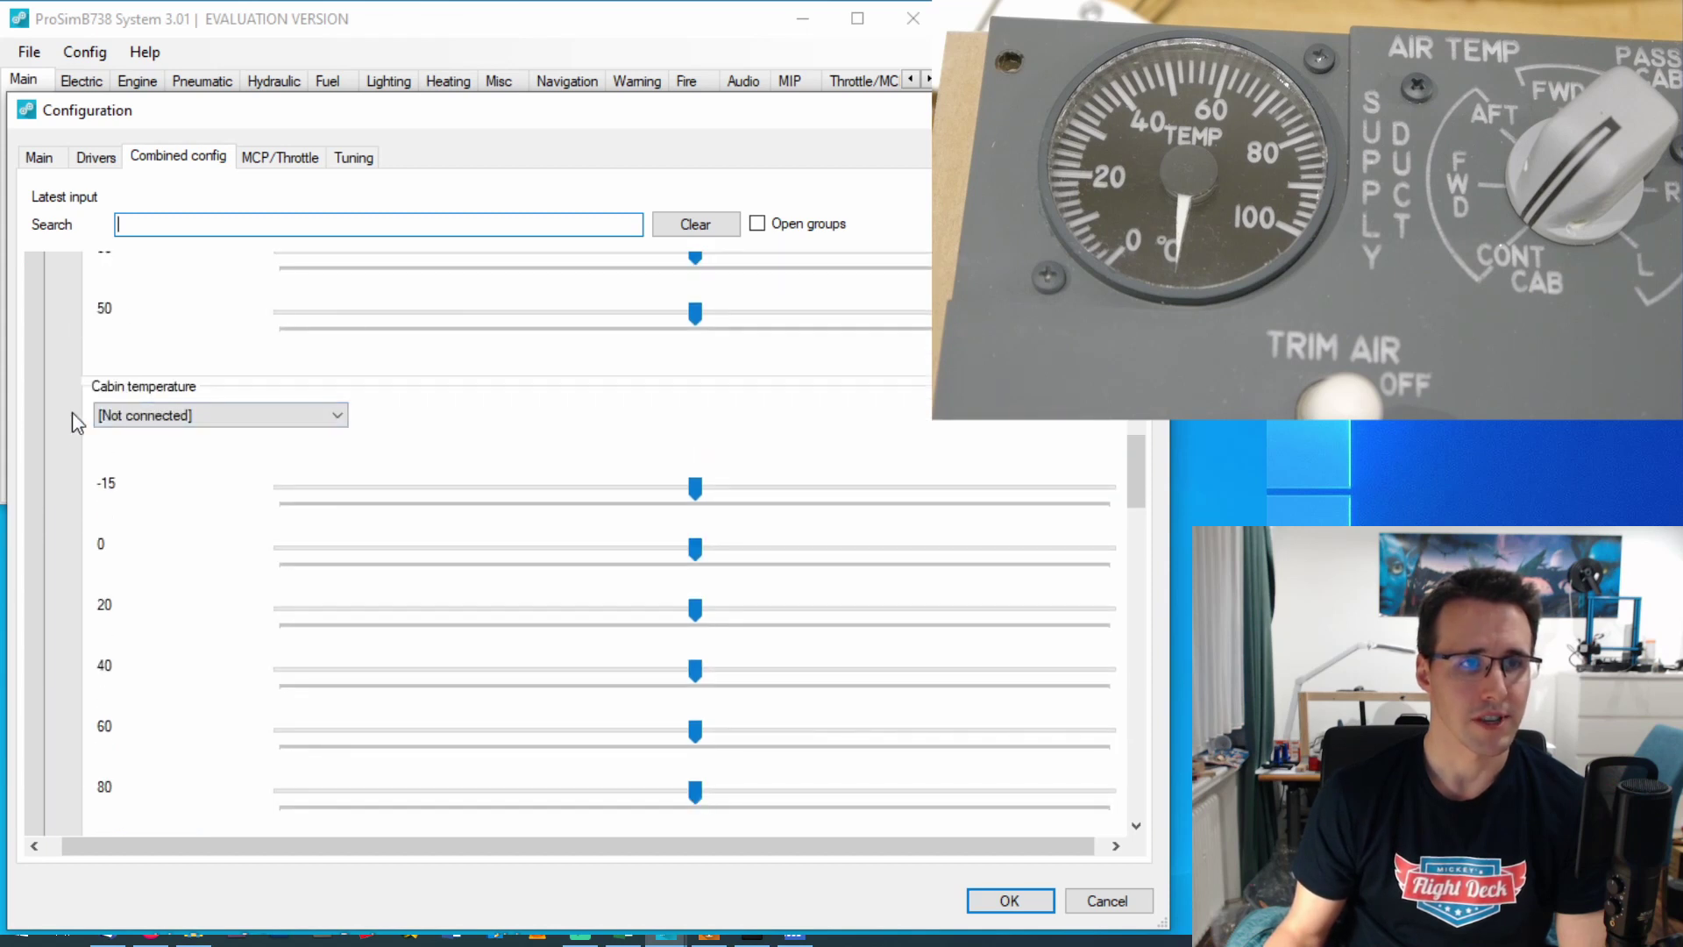
drag(1136, 474, 1137, 486)
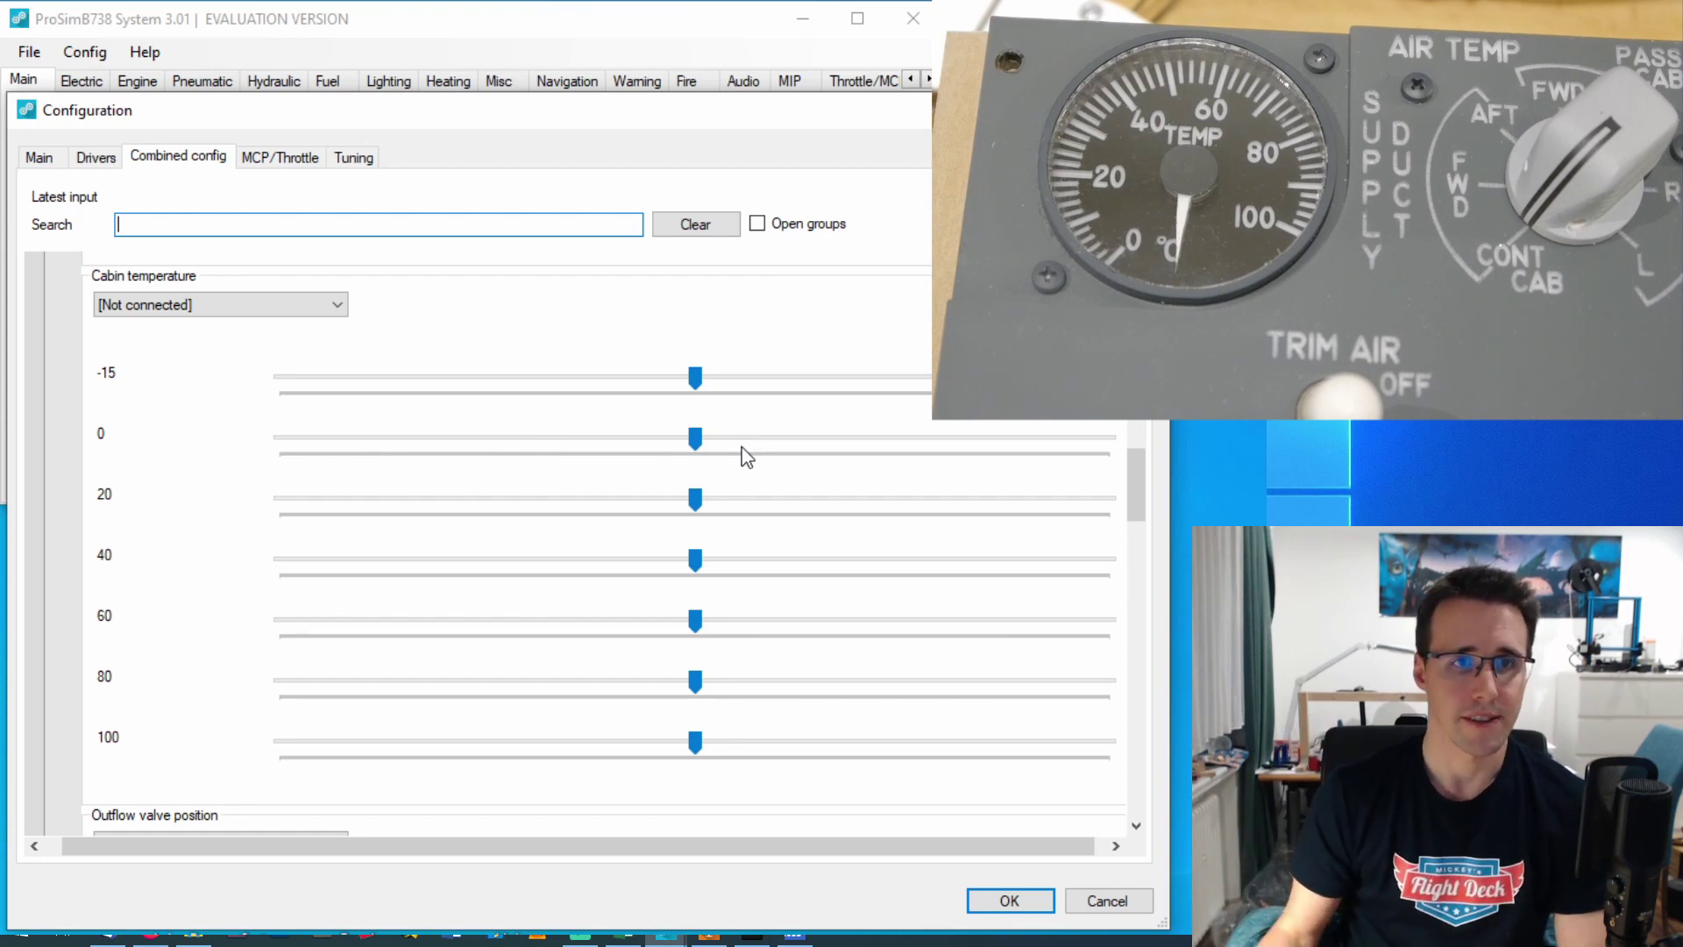
- Output Cabin temperature as FSUIPC 8 bit U on offset 0x66DE
click(296, 304)
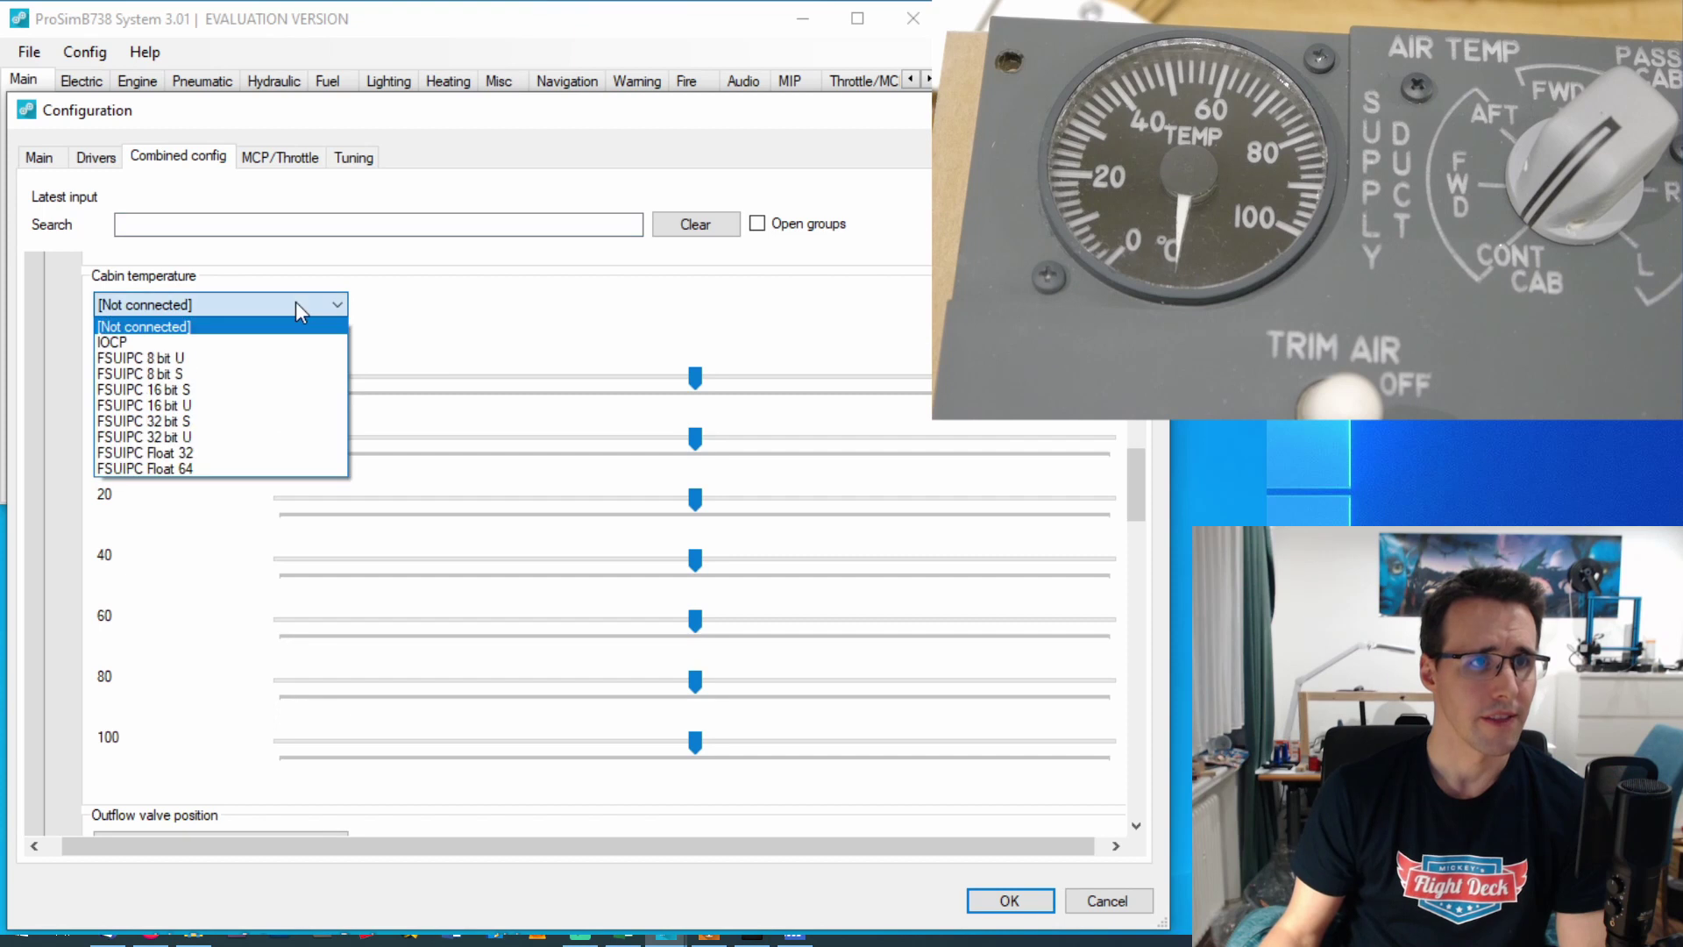
click(264, 369)
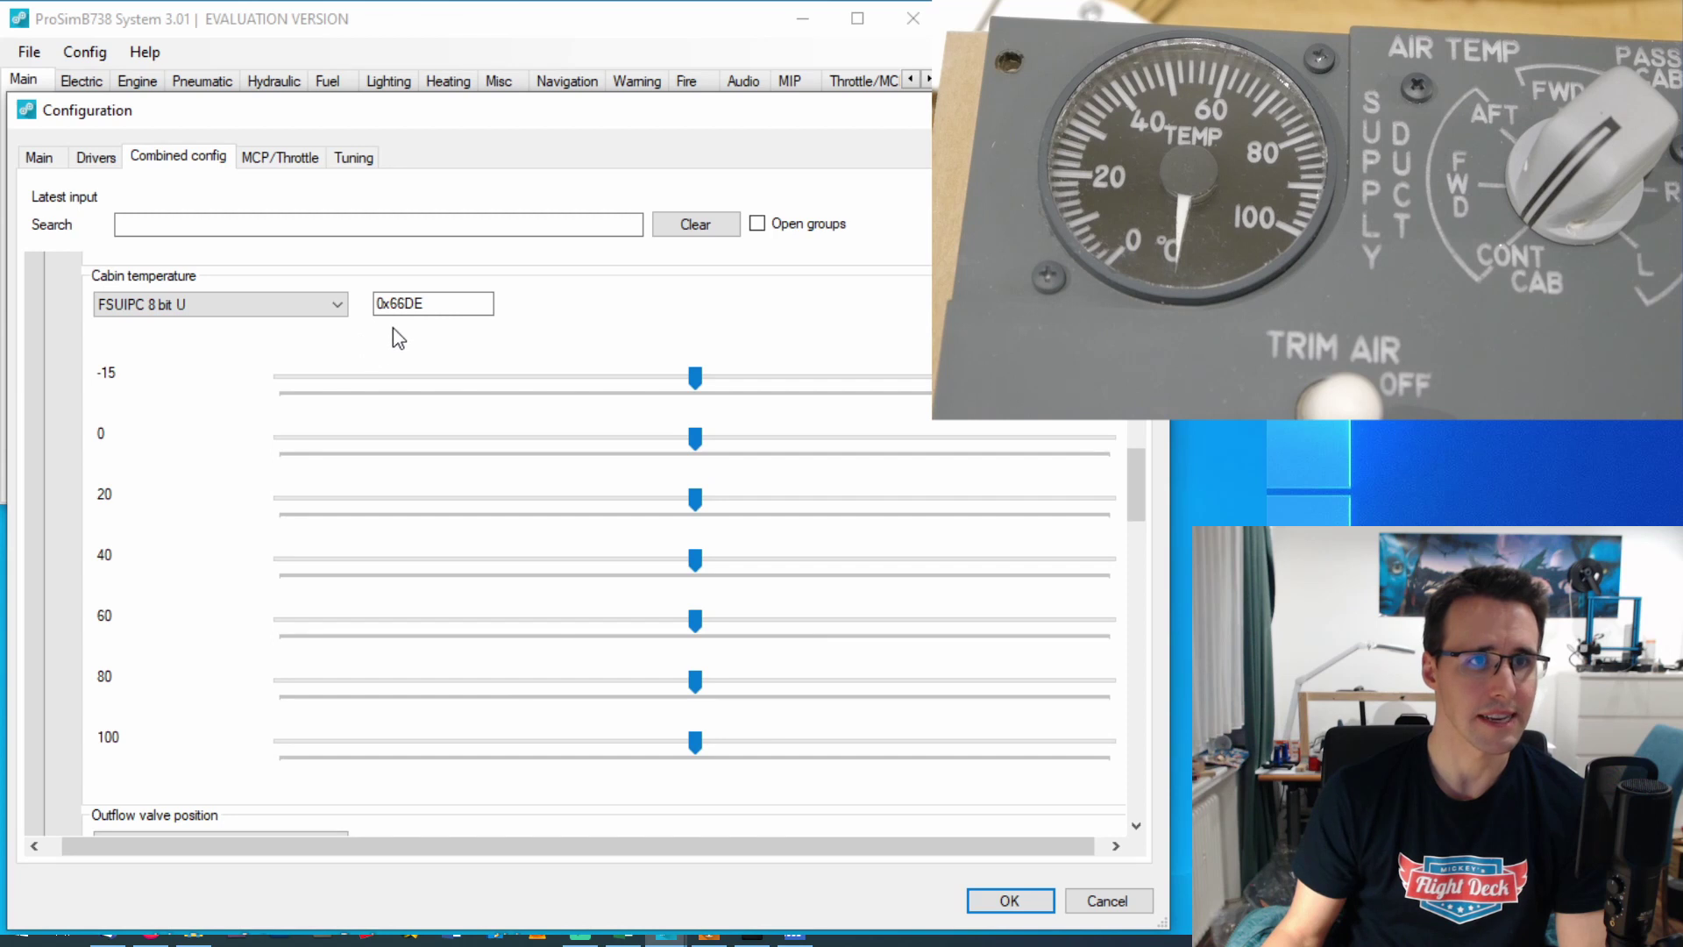
click(411, 303)
click(427, 309)
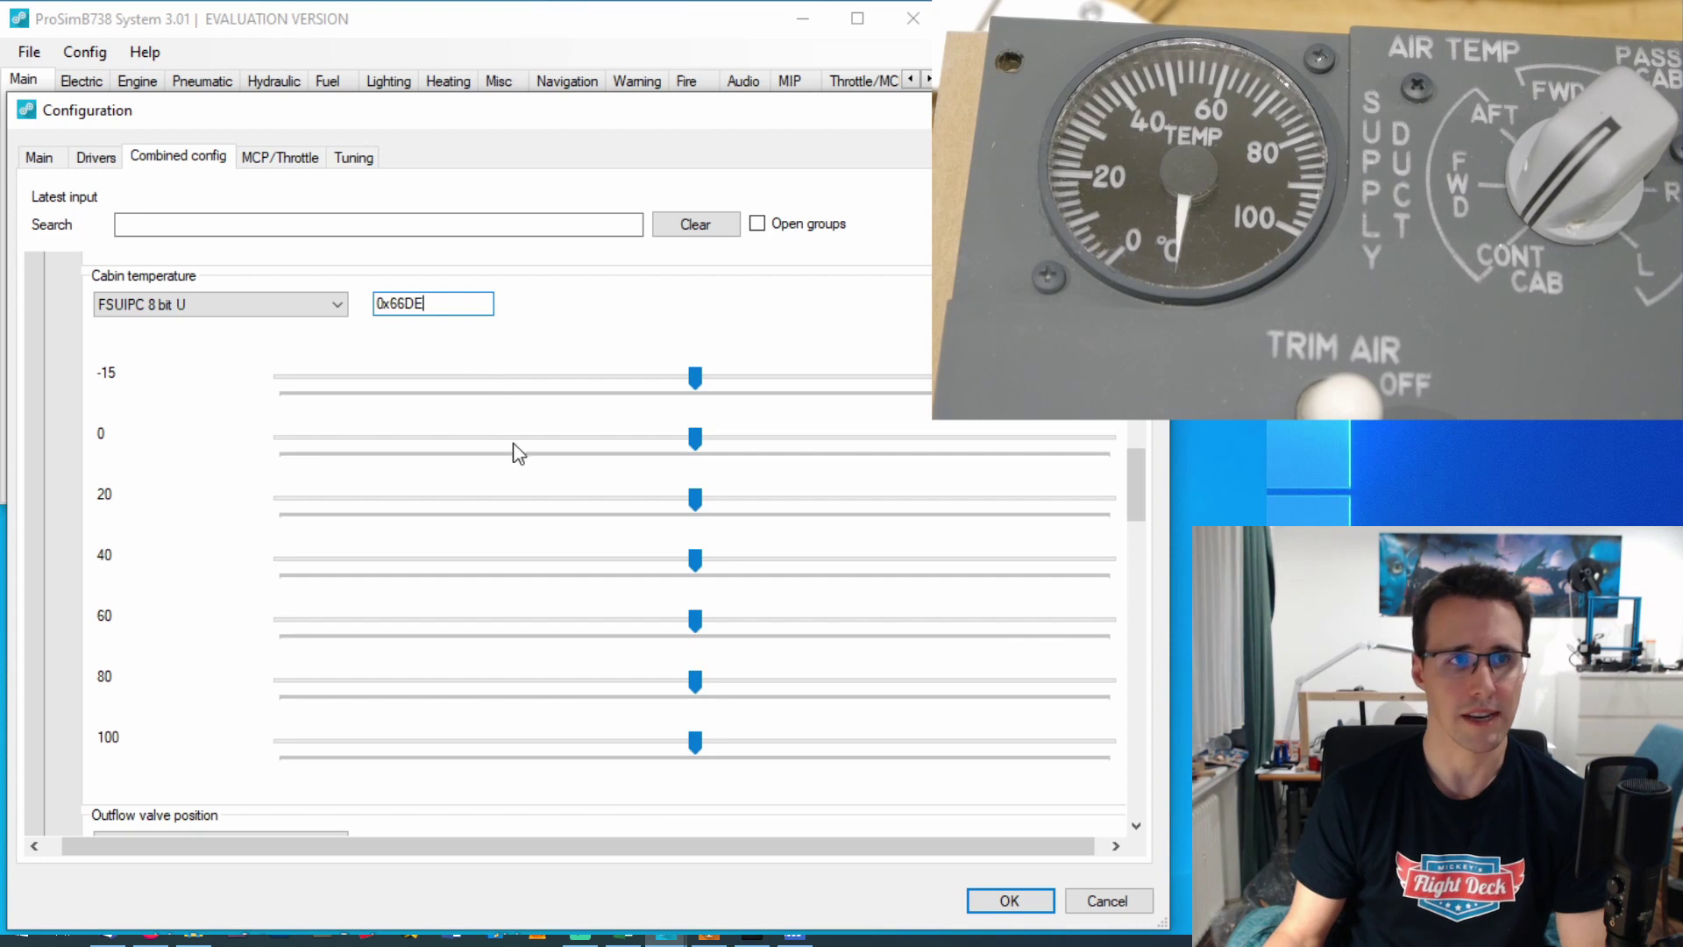
- Raise the Cabin temperature 0 calibration point slightly
click(696, 440)
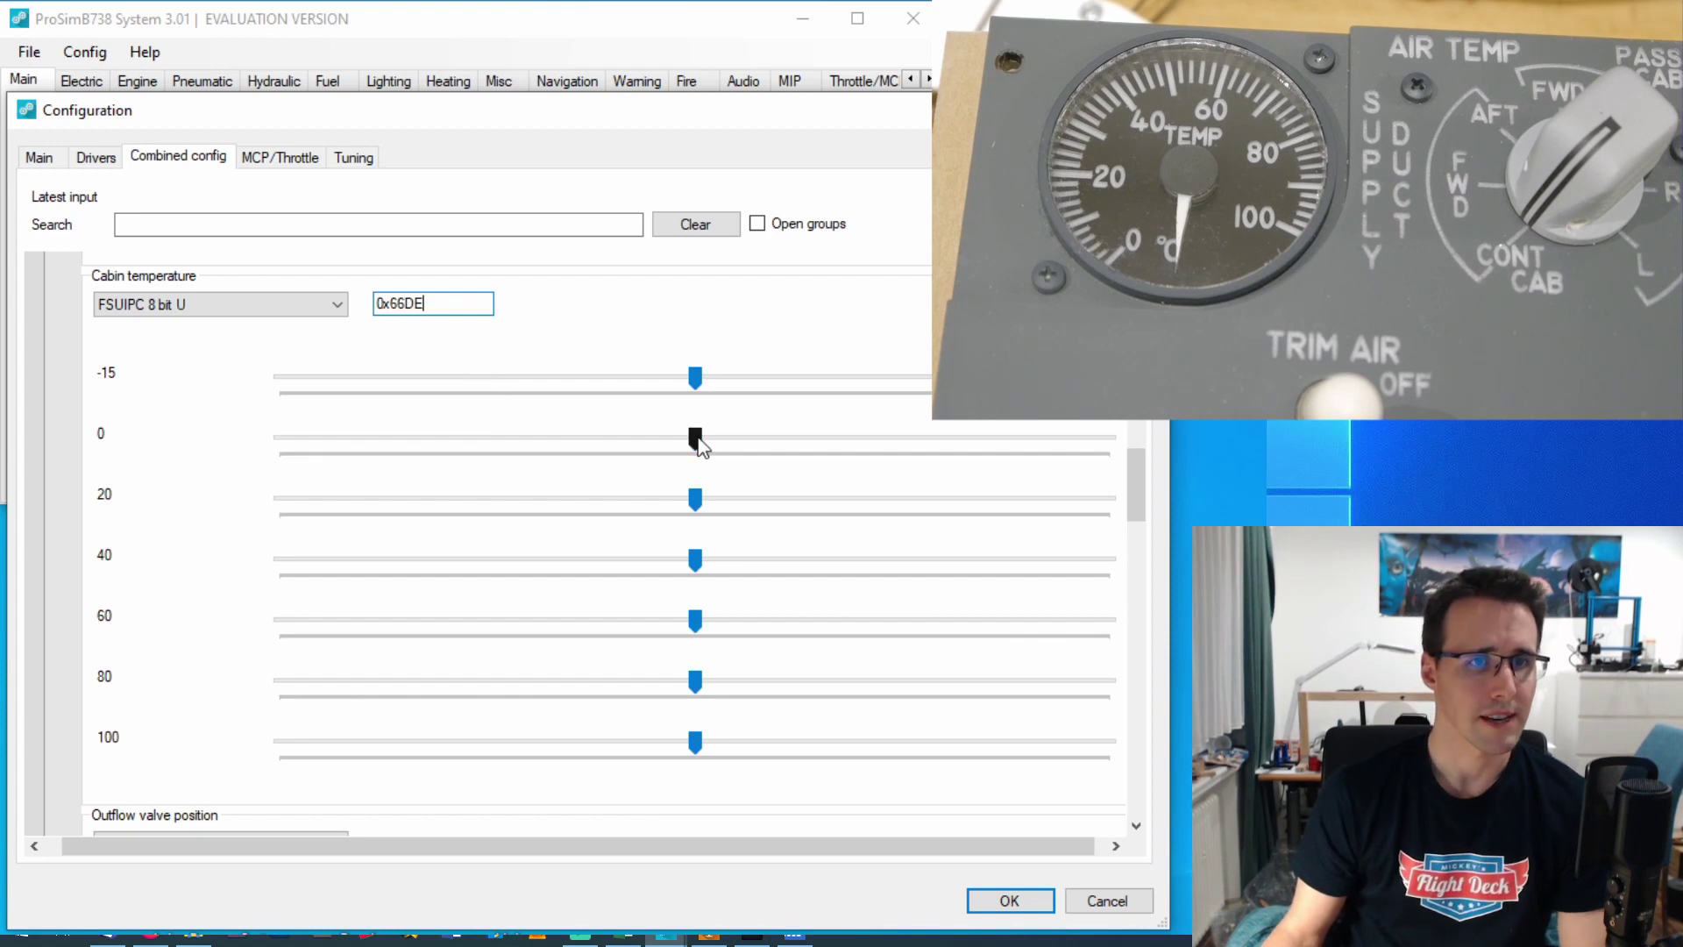
drag(698, 441, 706, 438)
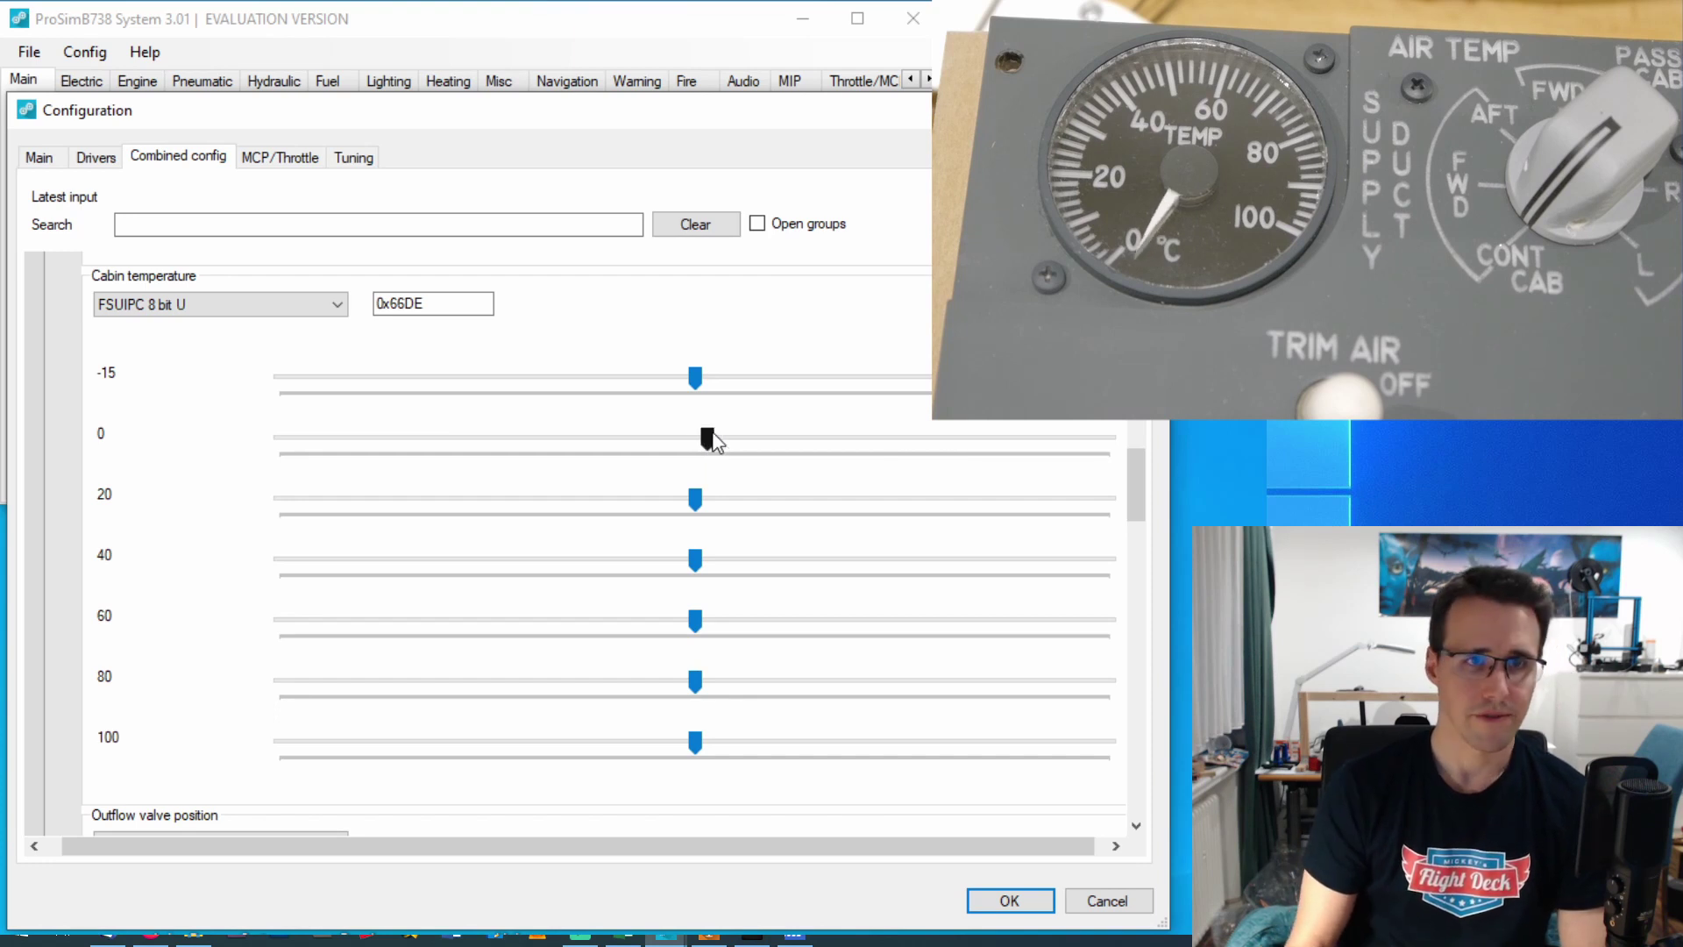
click(712, 440)
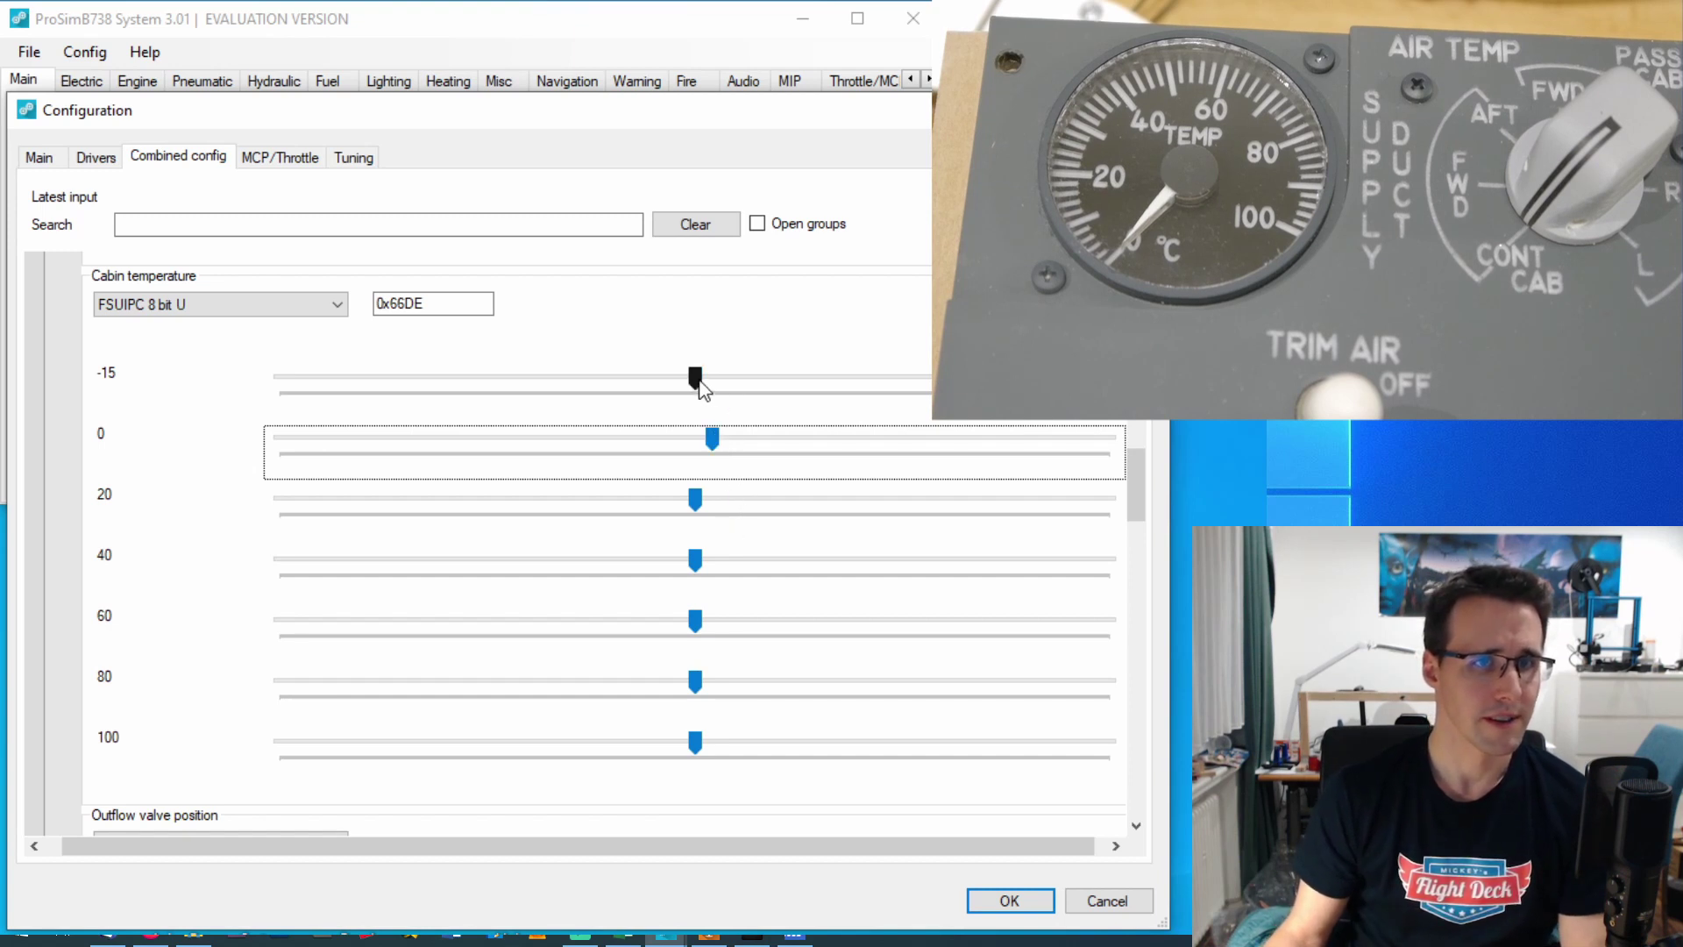
- Adjust the -15, 20, 40, 80 and 100 Cabin temperature points until the needle matches each mark
click(805, 936)
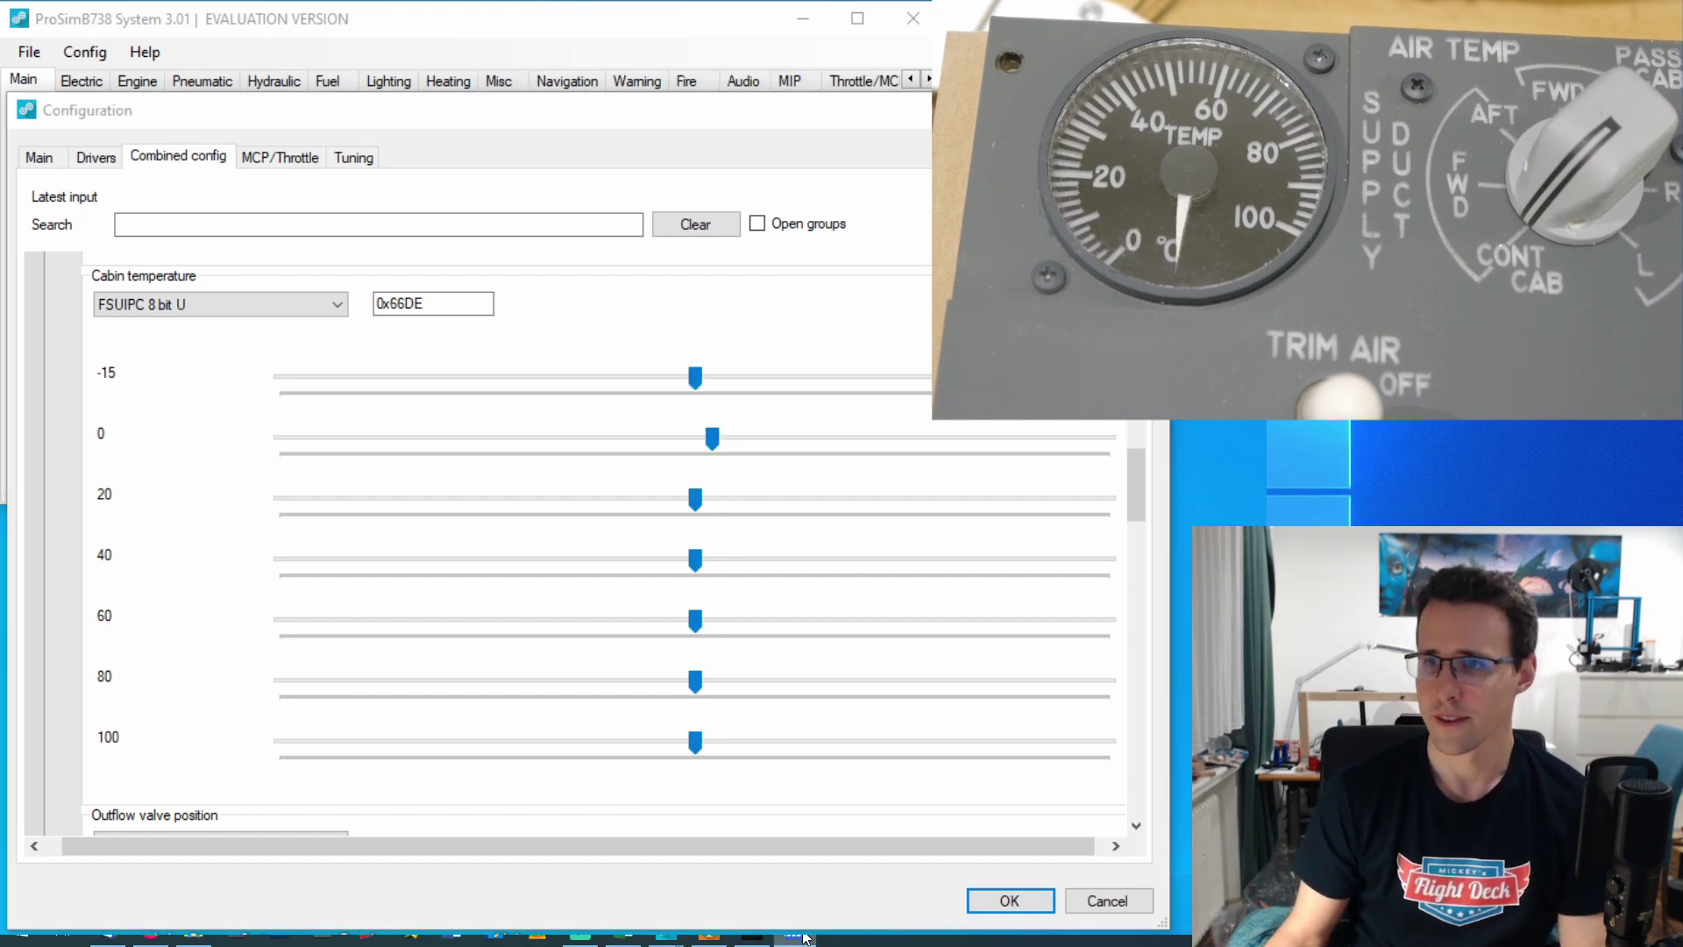
drag(690, 379, 687, 376)
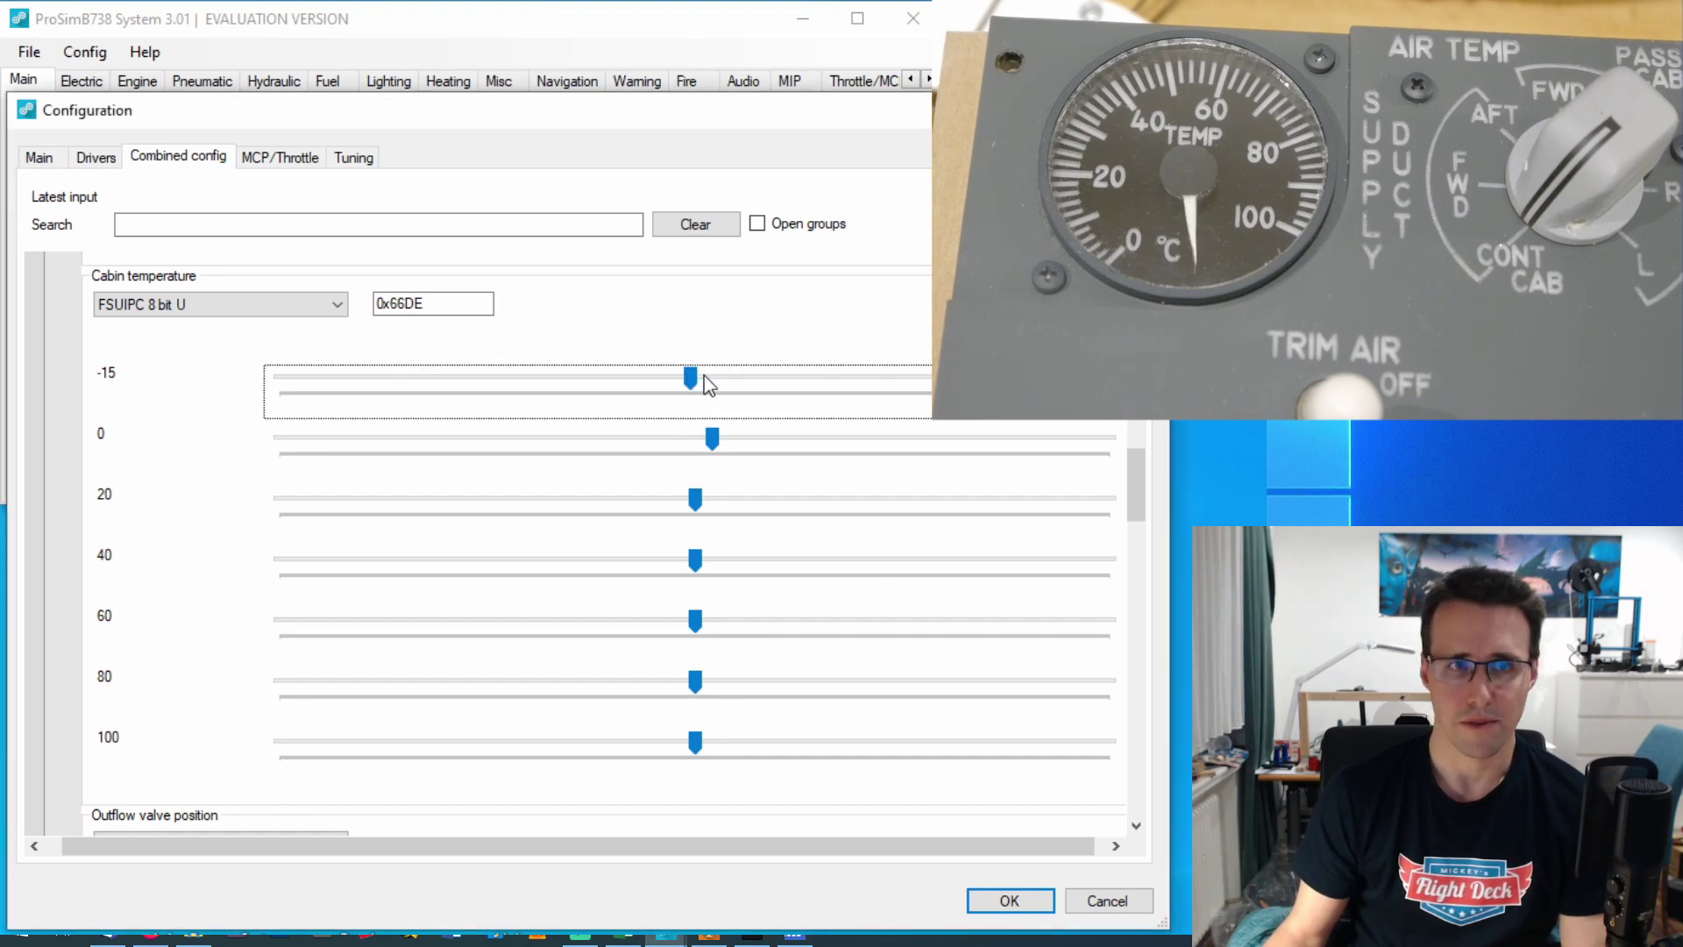
drag(697, 383, 706, 382)
key(Left)
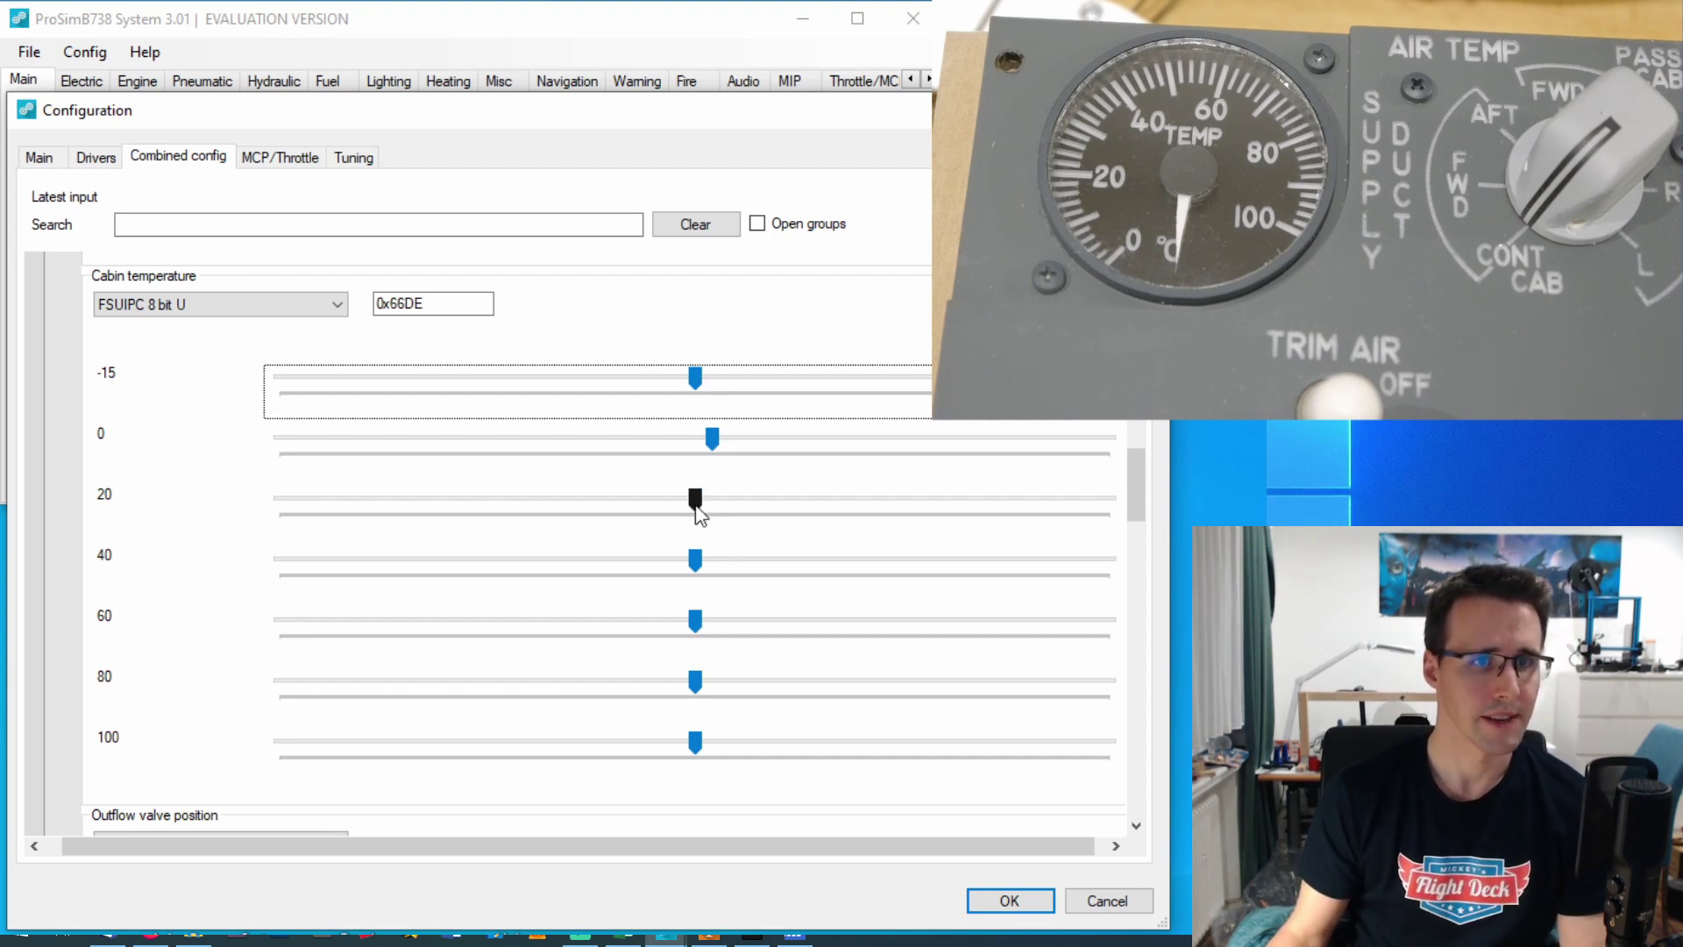
drag(696, 506, 755, 517)
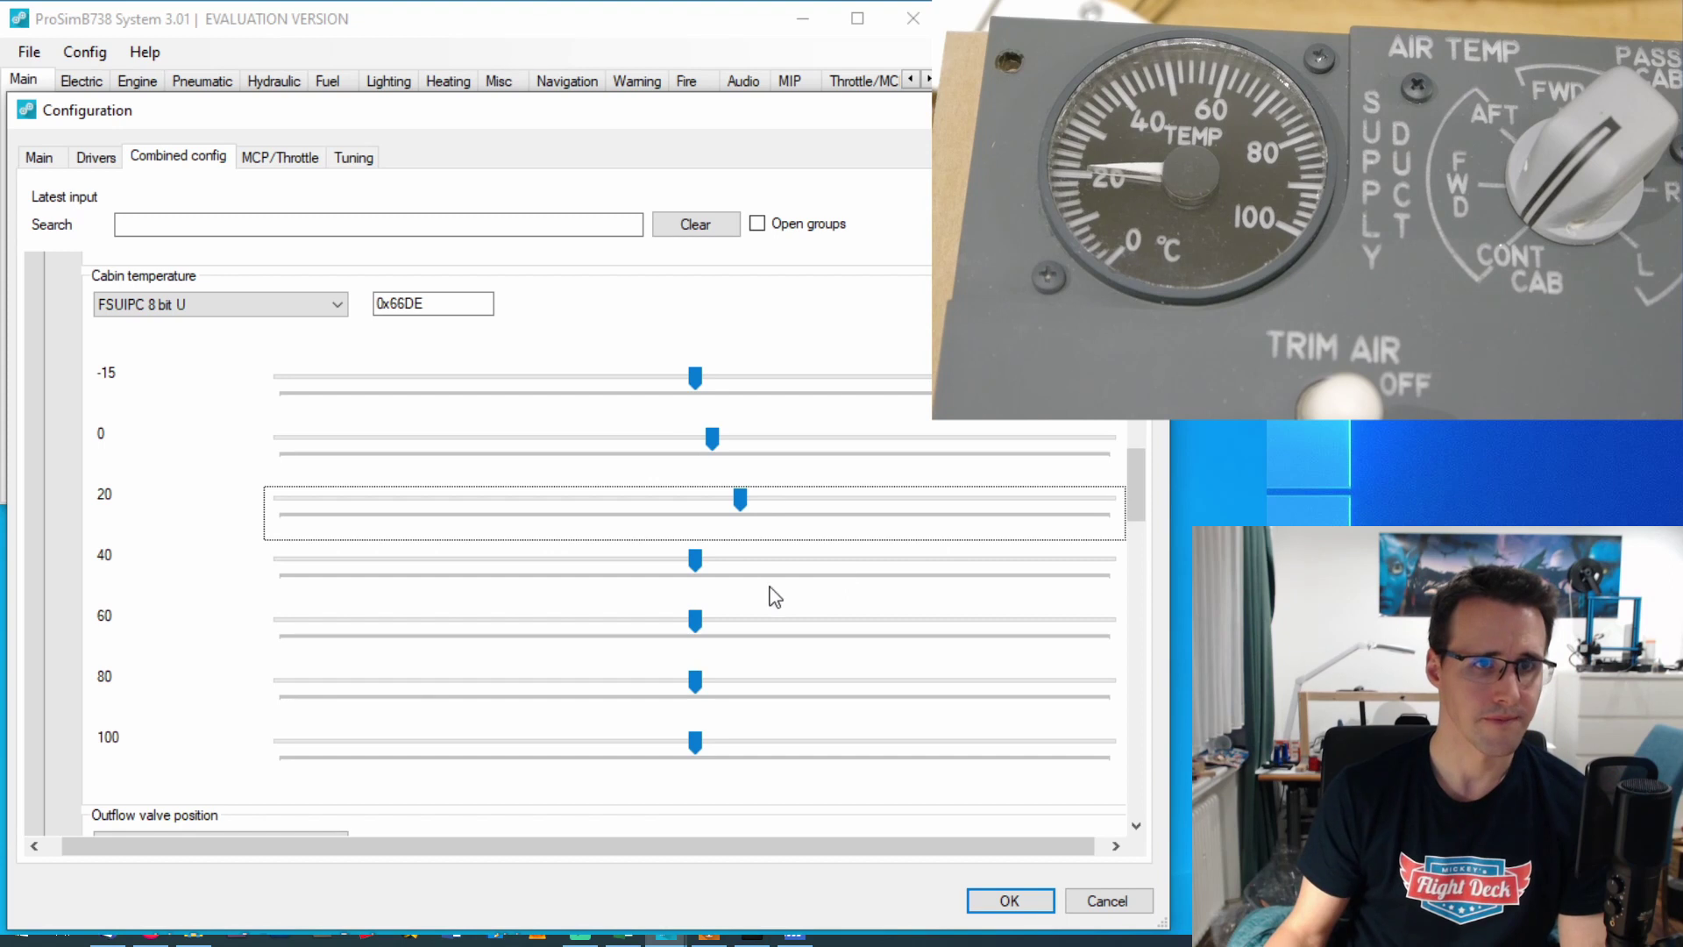
drag(699, 565, 772, 625)
drag(695, 684, 871, 697)
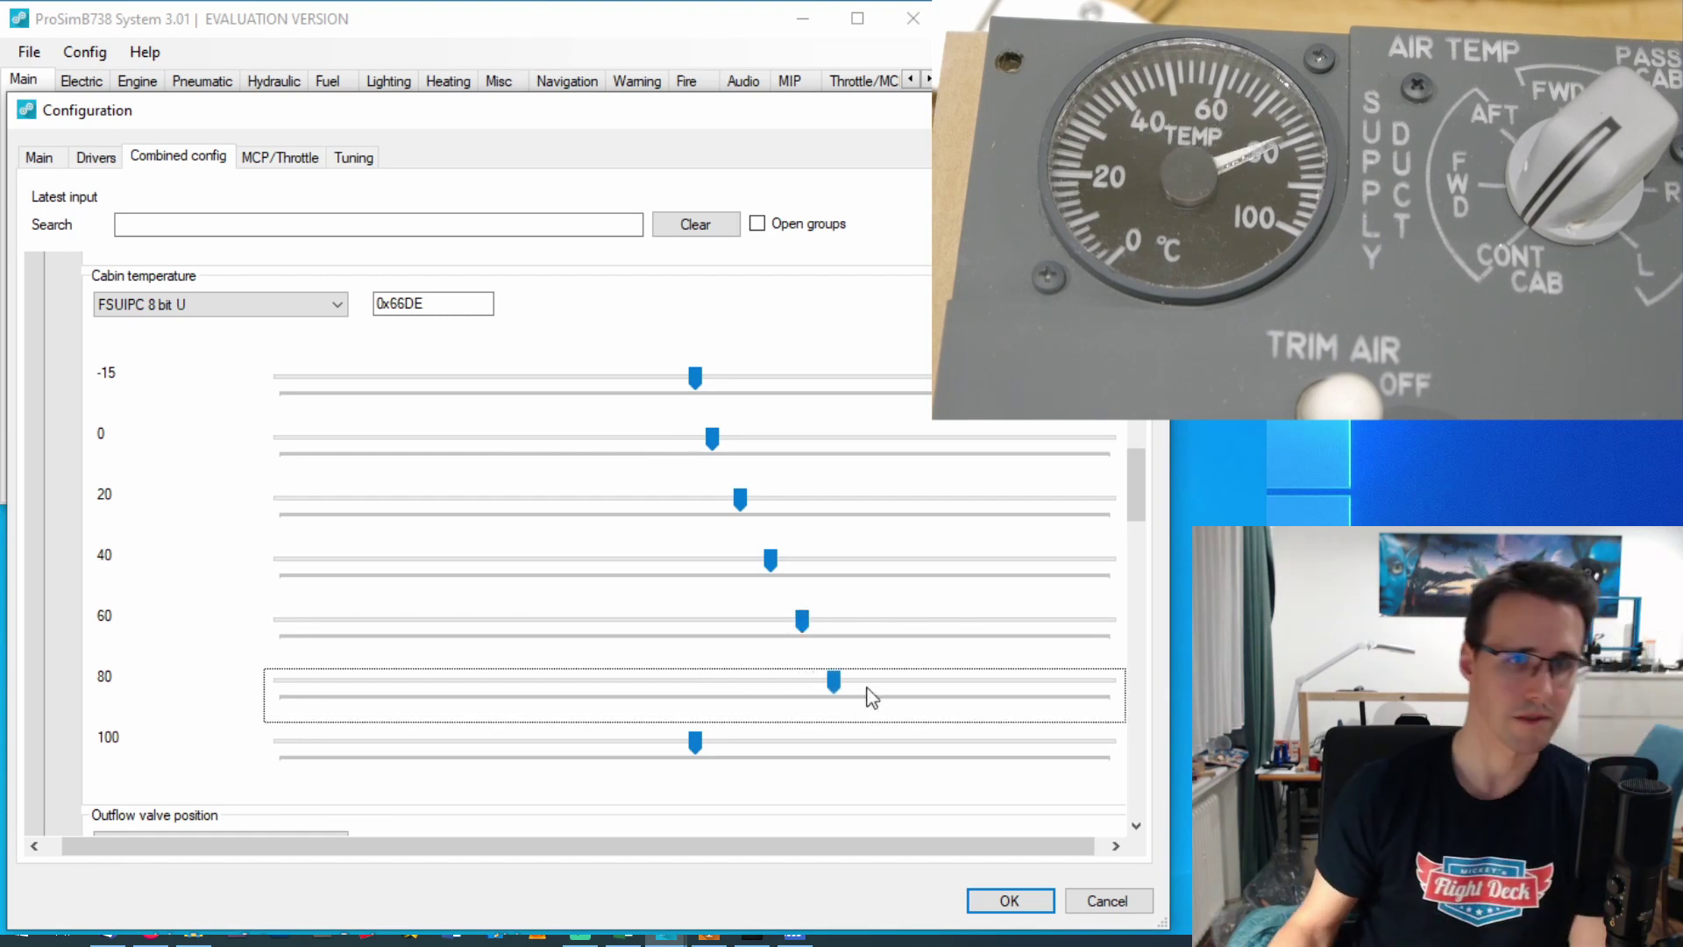
drag(695, 743, 880, 754)
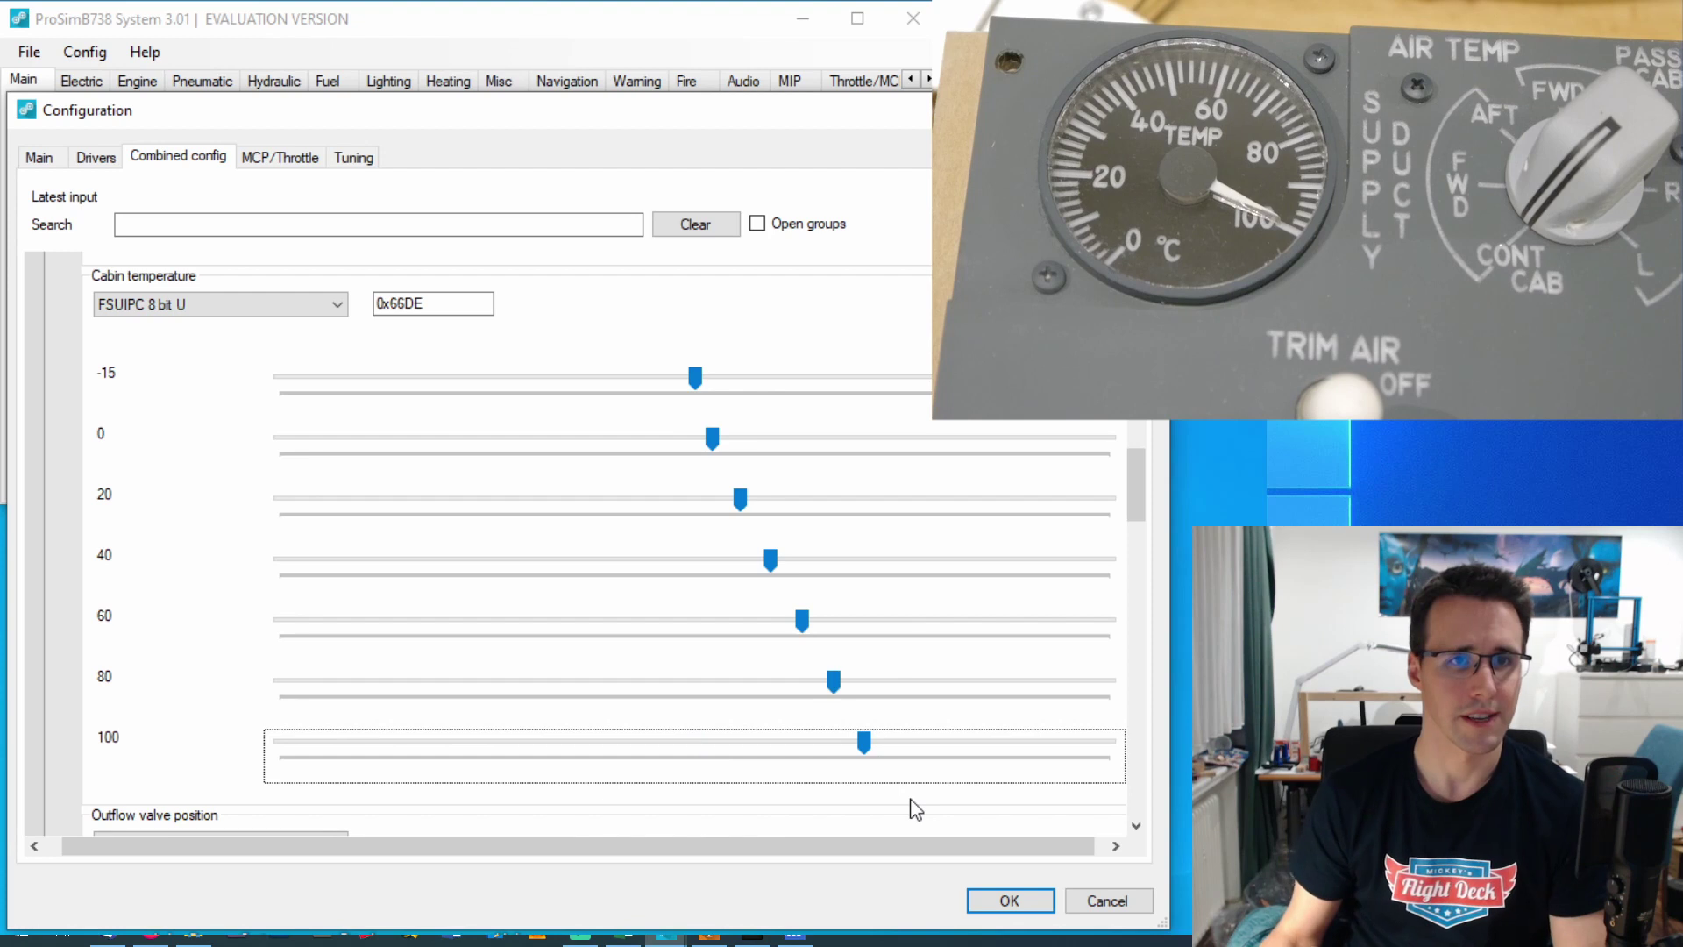
- Save the temperature calibration and close the Configuration window with OK
click(1008, 903)
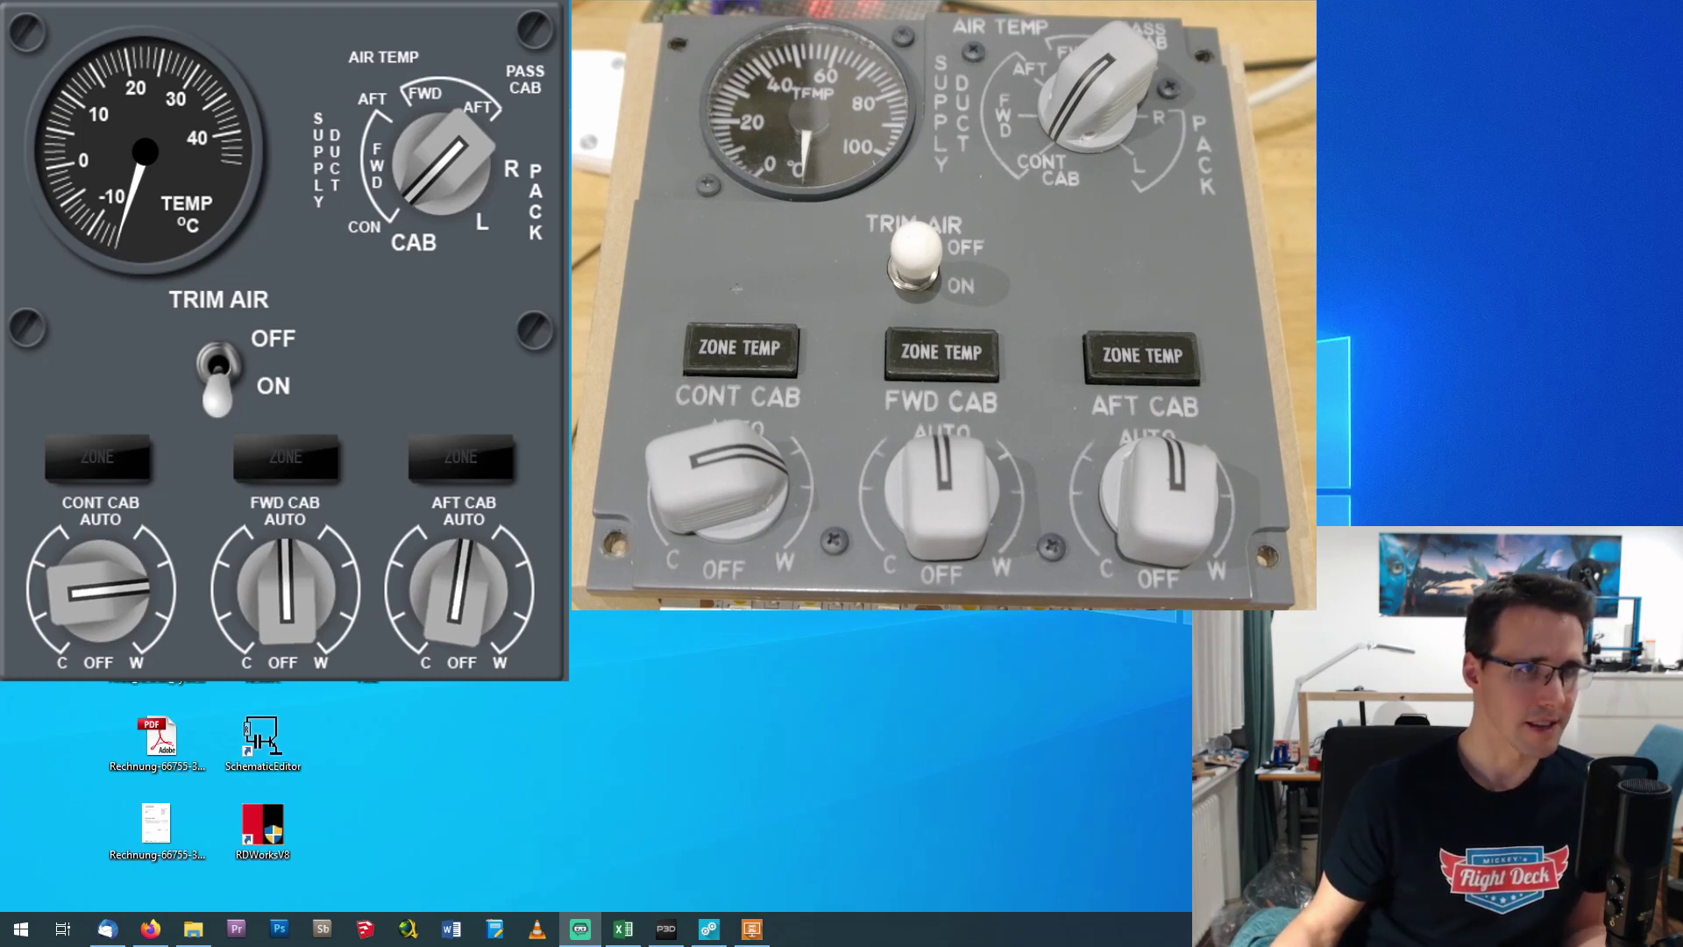
click(100, 463)
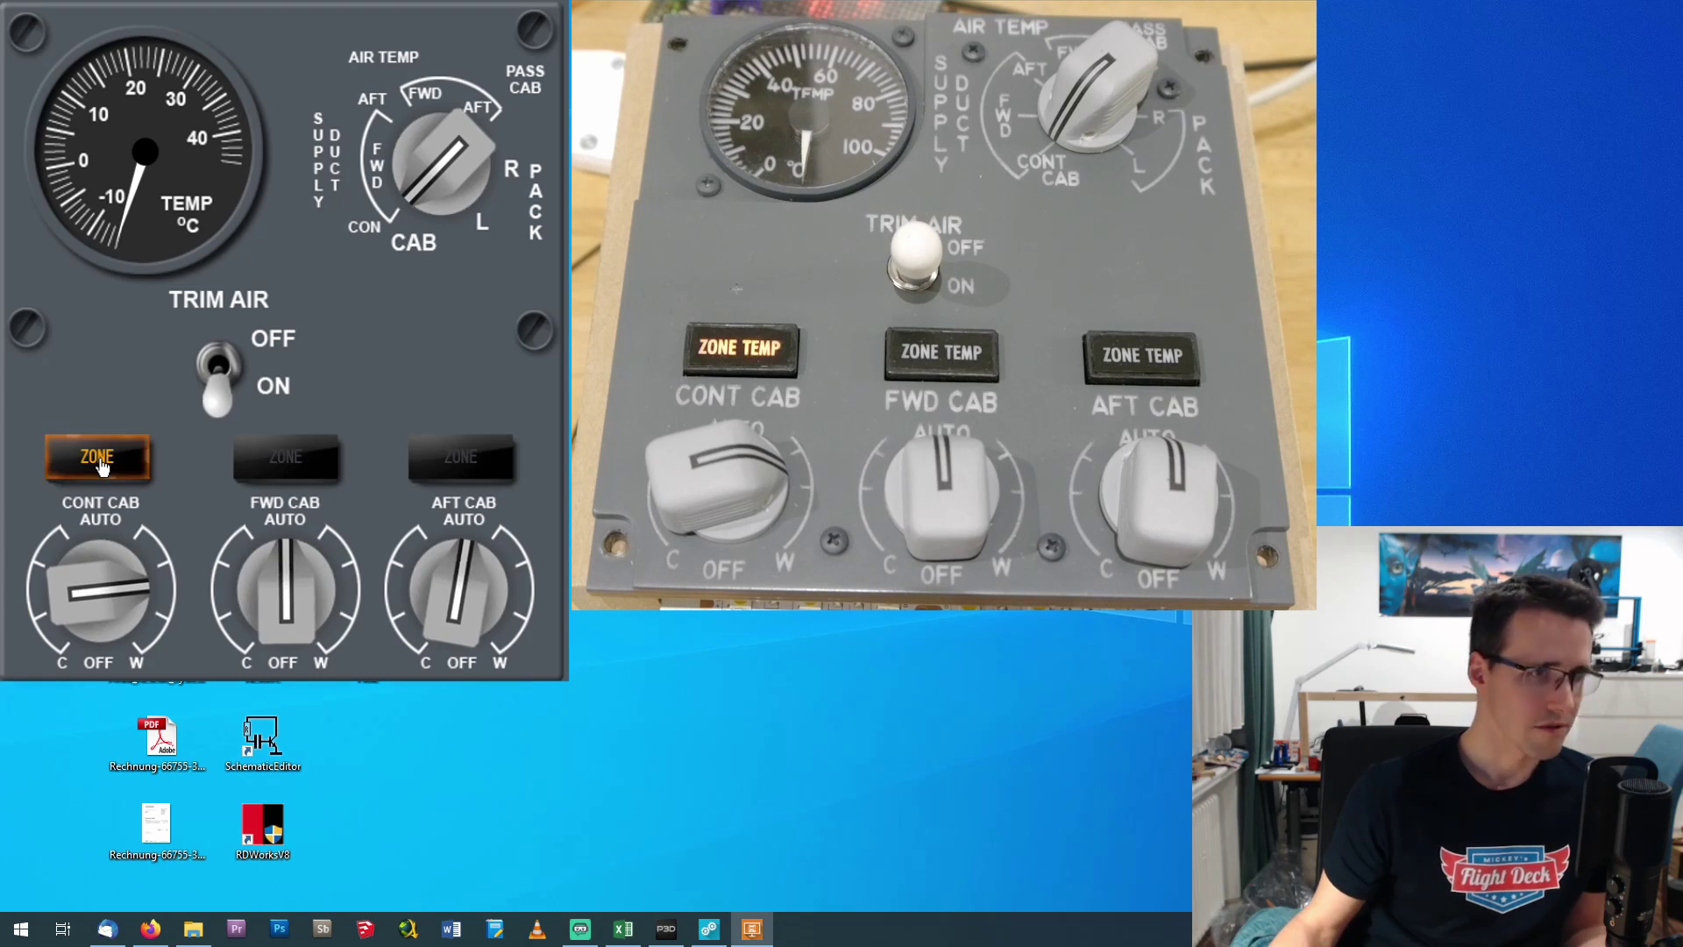
click(100, 463)
click(283, 474)
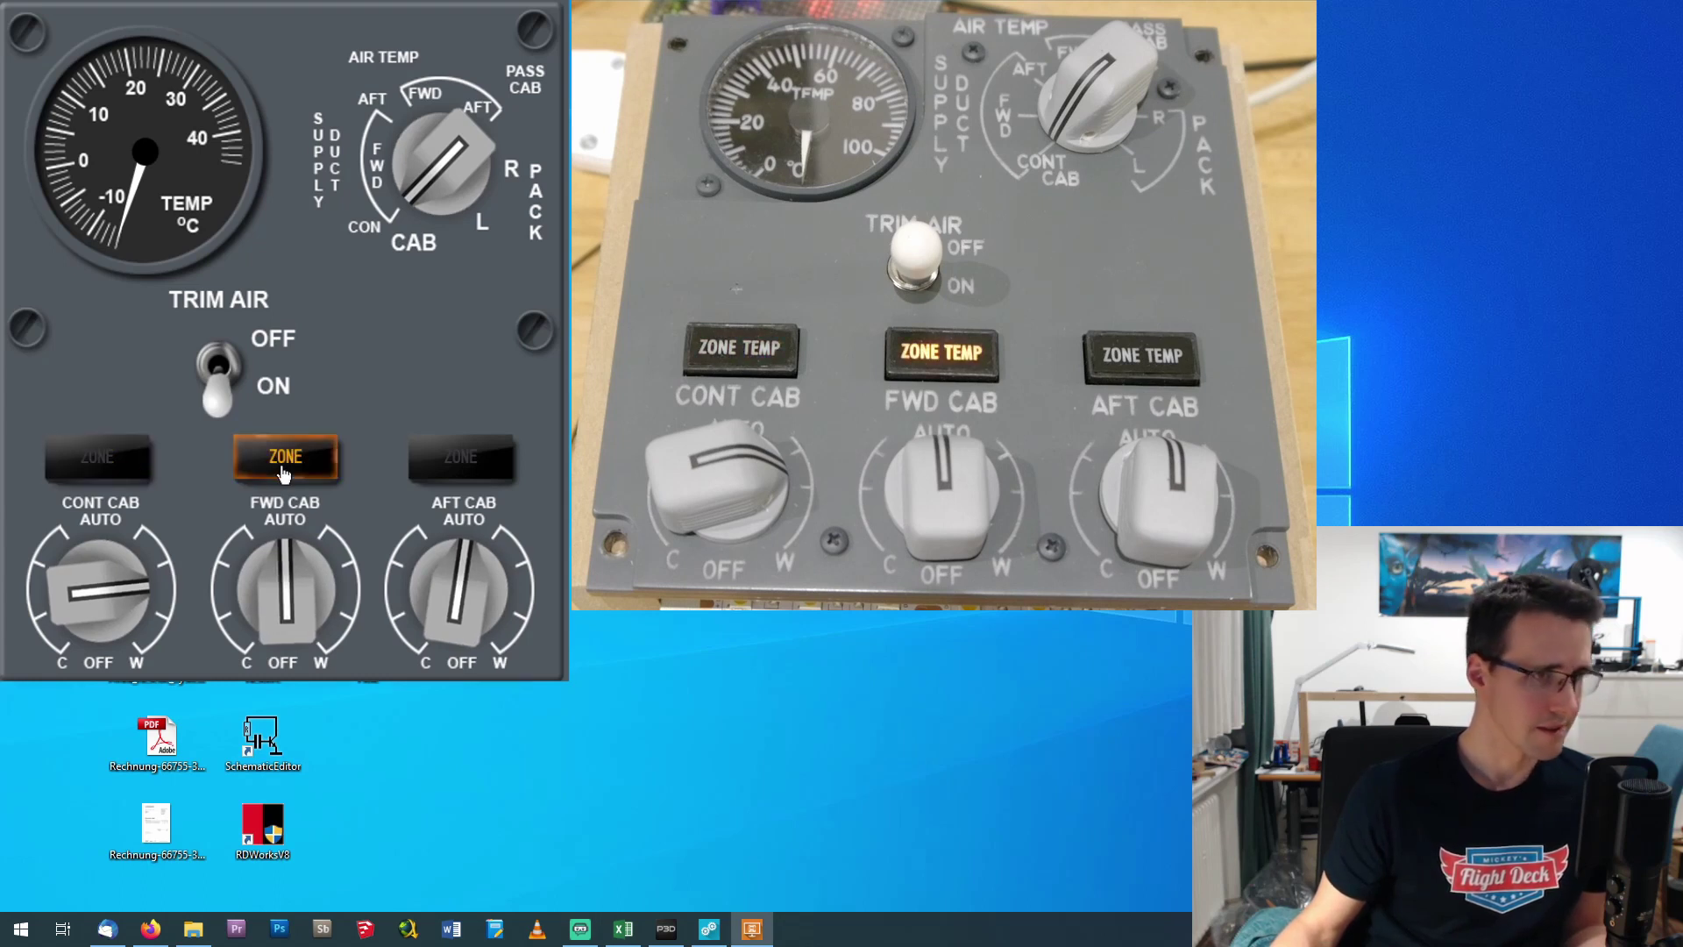
click(283, 474)
click(465, 471)
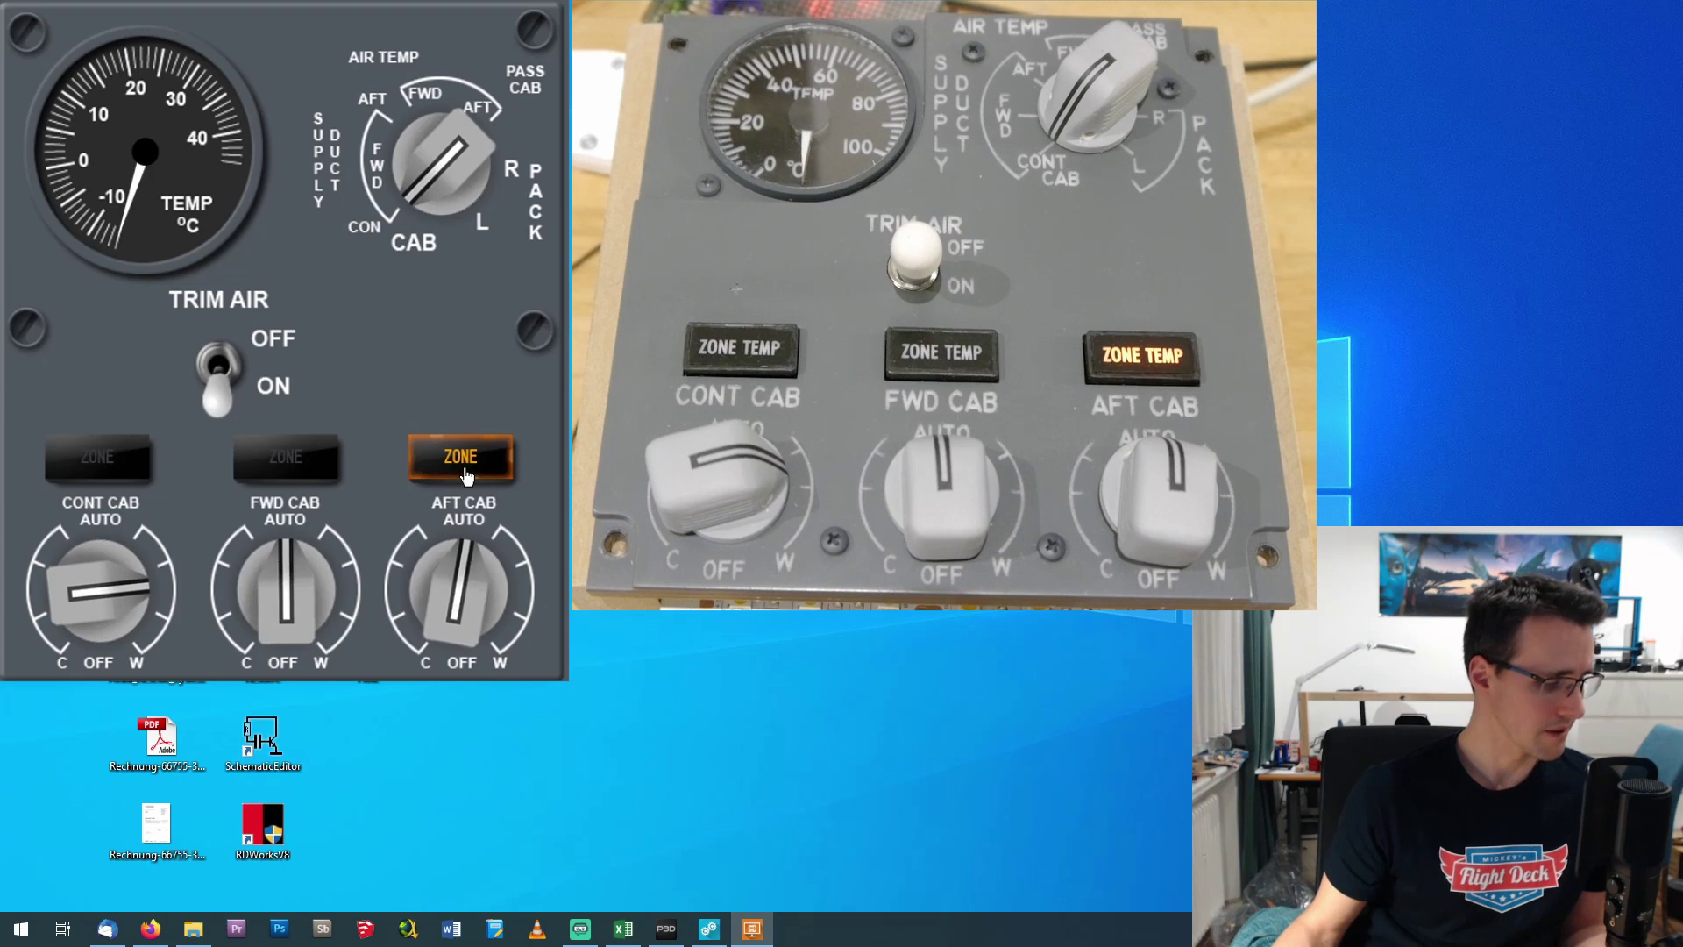
click(464, 474)
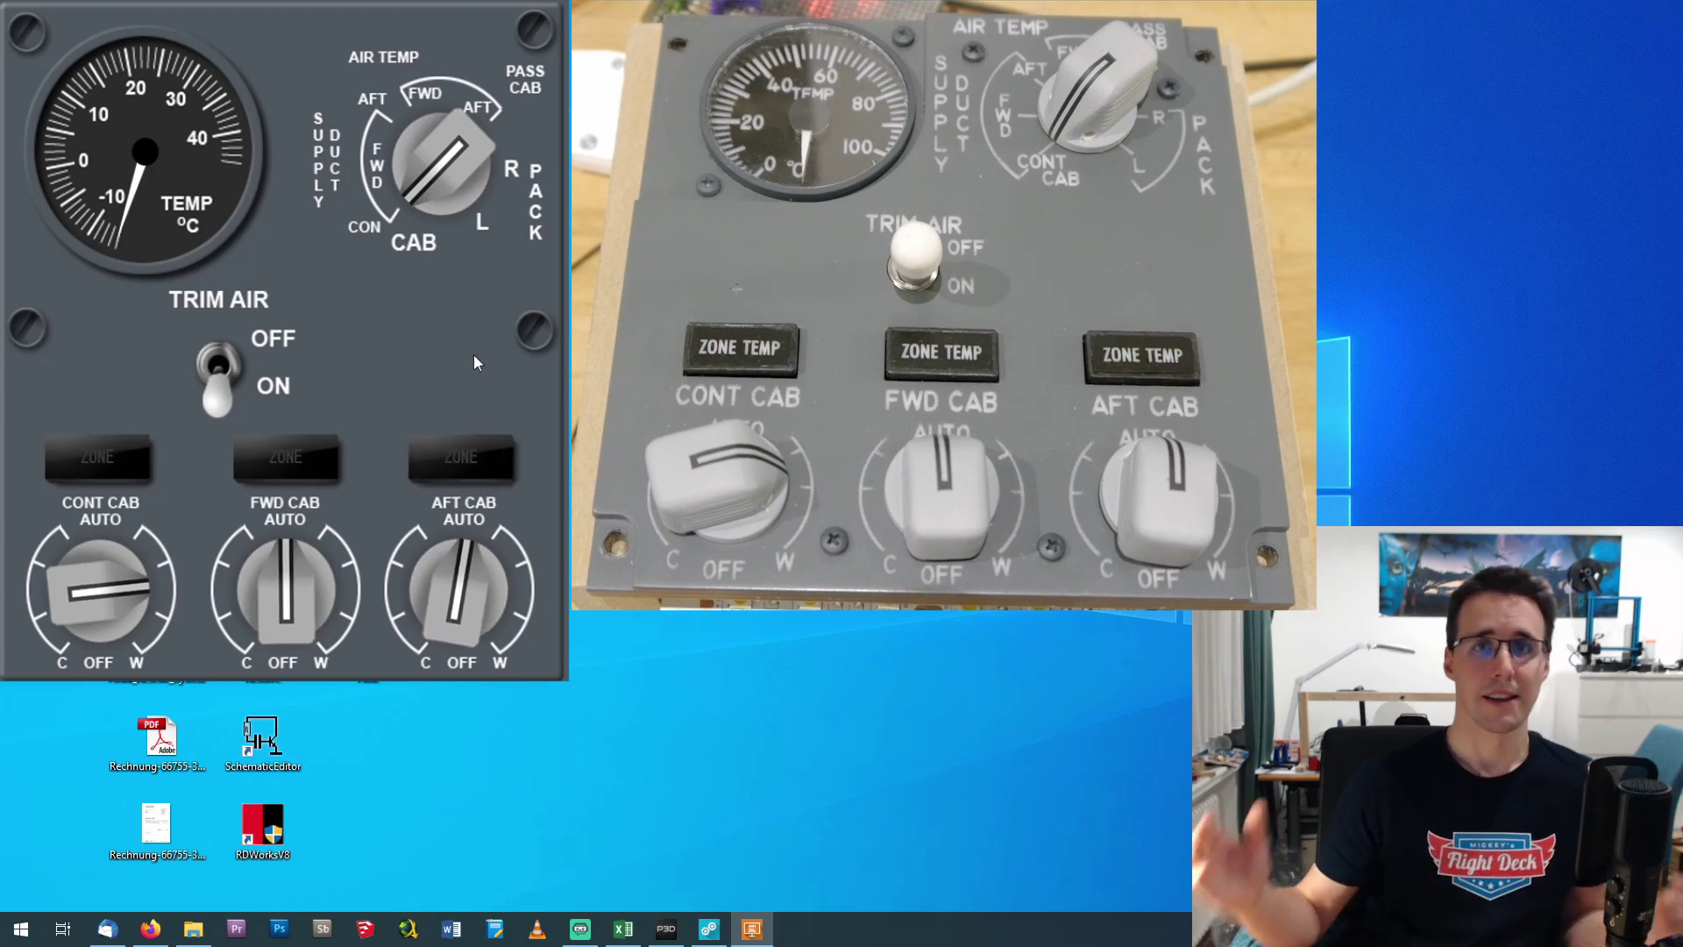